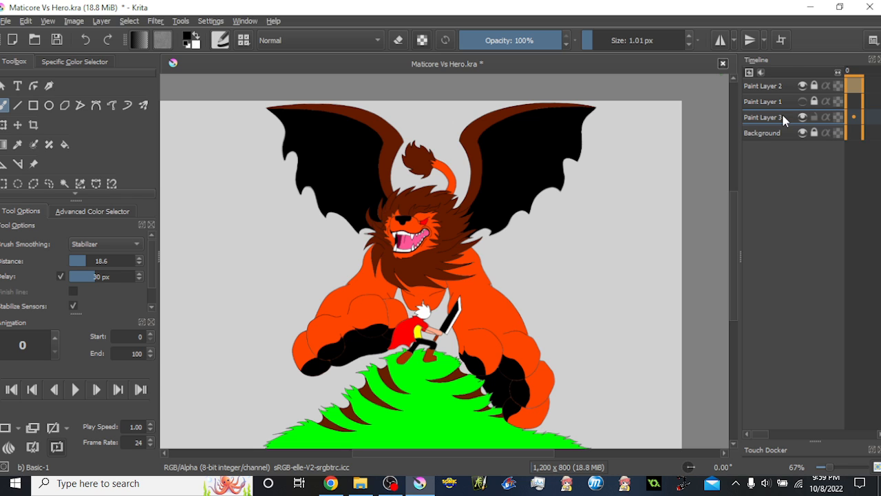
Add a new paint layer directly above the Background layer and make its frame active for painting
left_click_drag(784, 60, 774, 75)
mouse_move(490, 247)
left_mouse_down()
mouse_move(519, 190)
mouse_move(491, 250)
left_mouse_up()
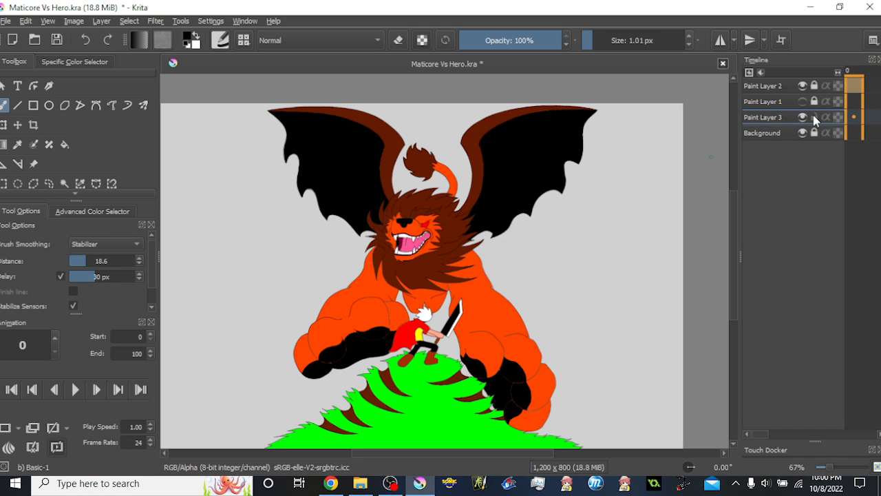
left_click(775, 132)
left_click(856, 133)
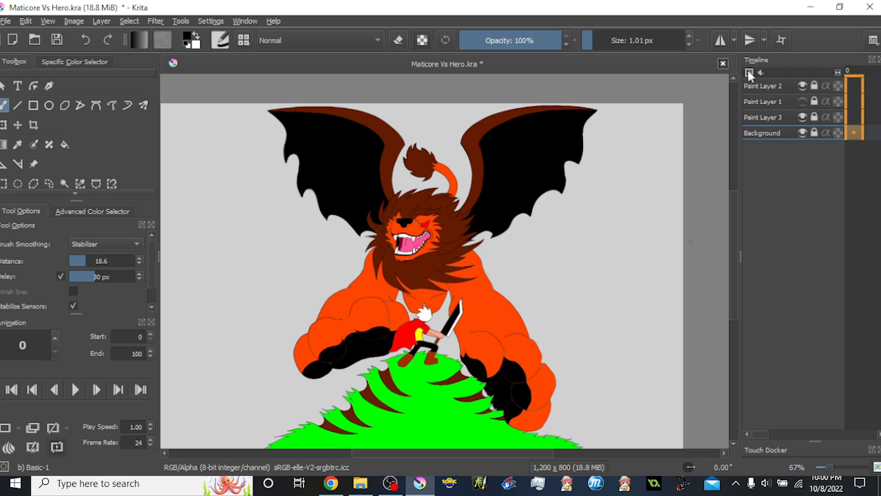
key("Insert")
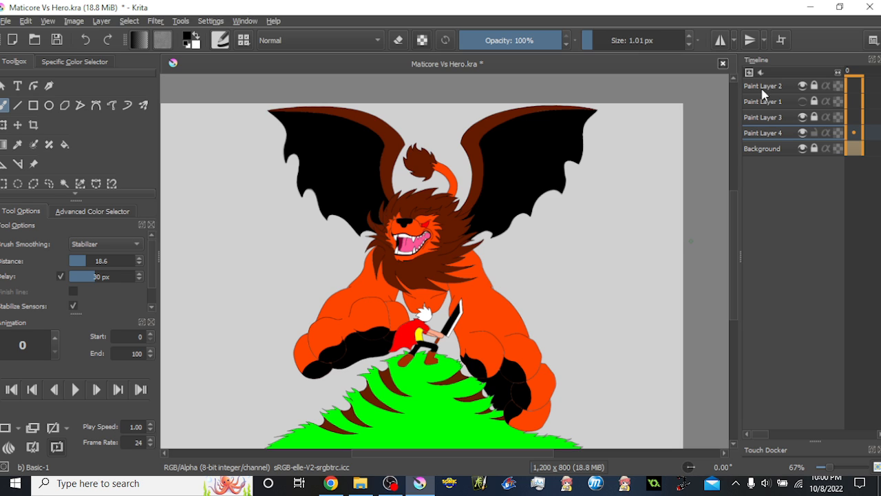
left_click(850, 134)
left_click_drag(469, 263, 489, 237)
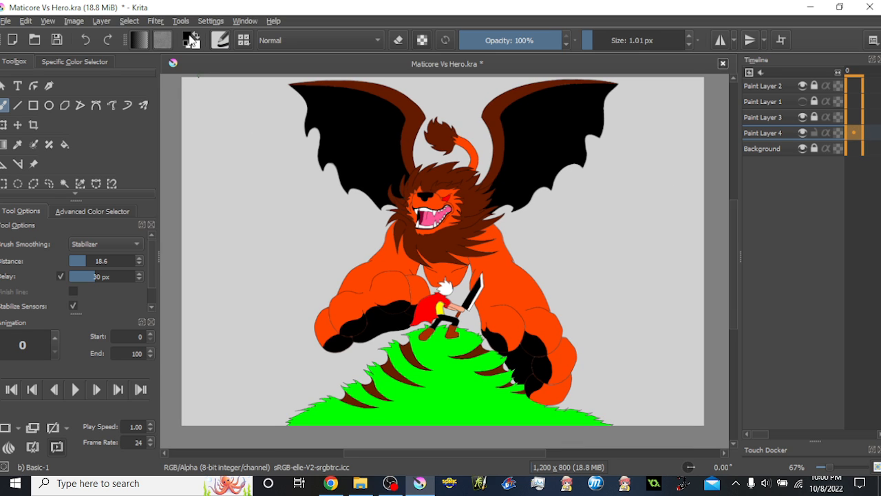
Show the Paint Layer 1 sketch and set the foreground colour to bright blue
left_click(449, 208, "ctrl")
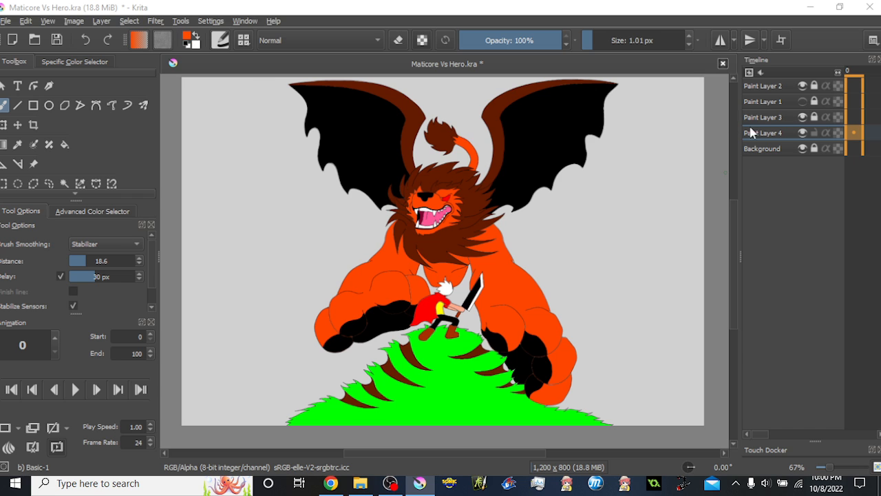
left_click(803, 101)
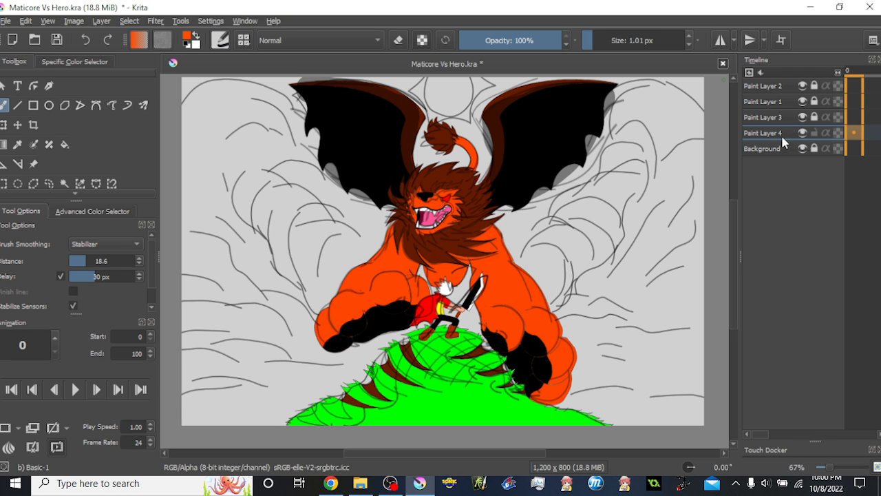
left_click(189, 35)
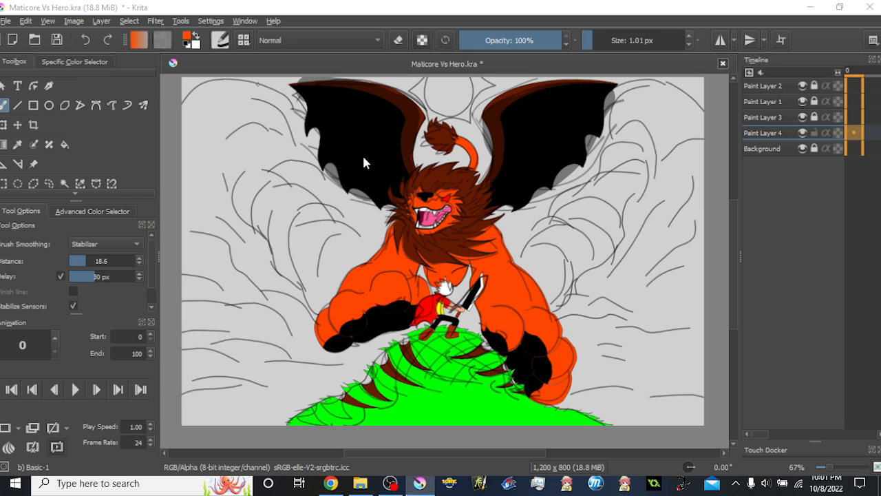
left_click(391, 200)
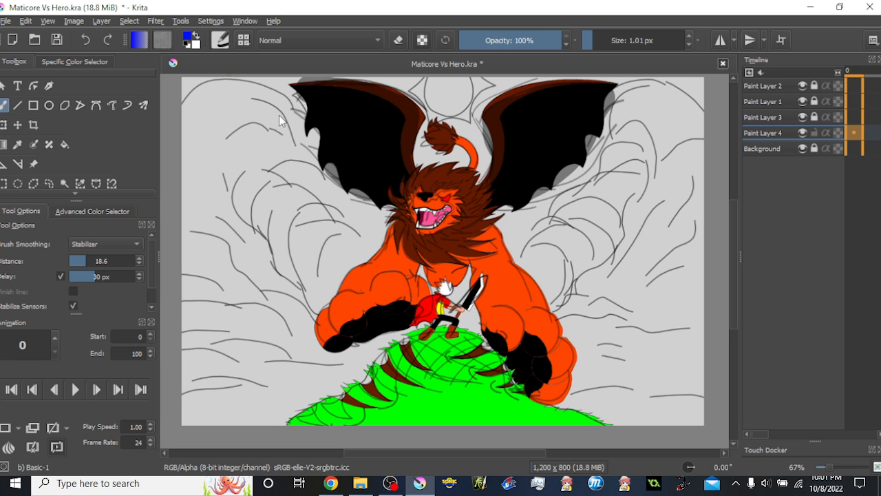
Switch to the Airbrush Soft brush and set its size to 25.64 px
key("slash")
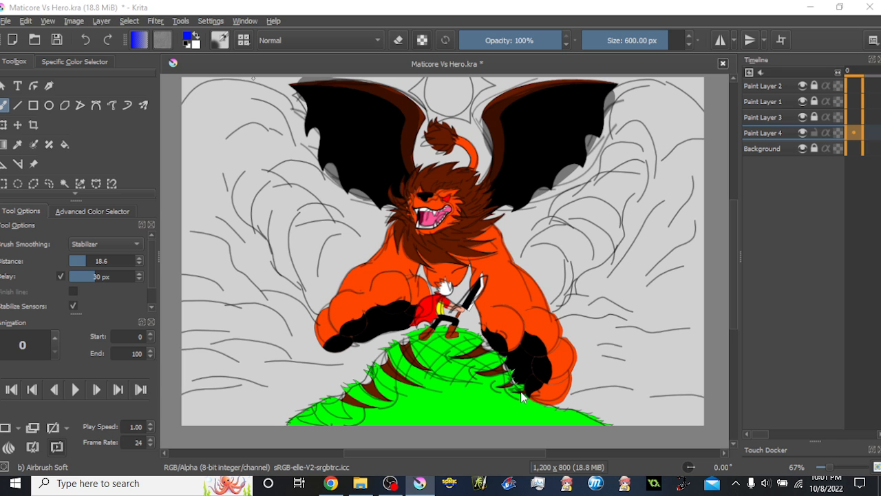
left_click(641, 41)
left_click_drag(641, 41, 623, 39)
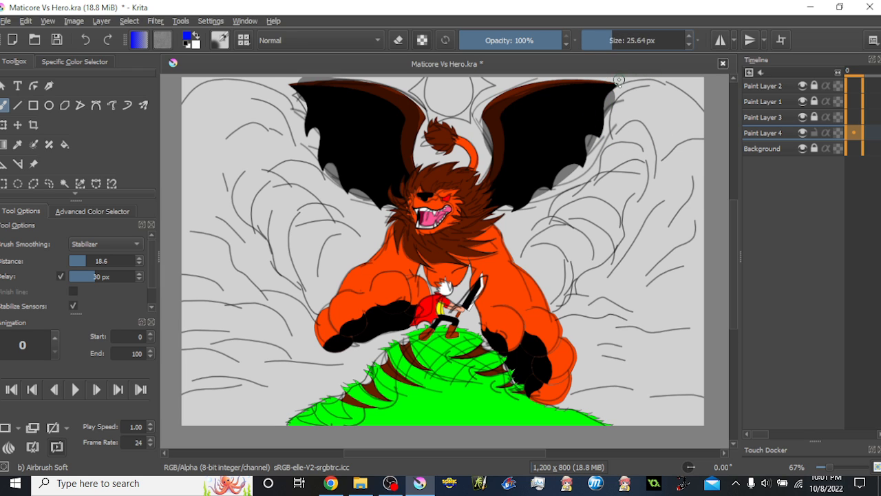
Paint the blue outer cloud outlines on both sides of the manticore, following the sketch down behind its arms and the hill
mouse_move(611, 142)
left_mouse_down()
mouse_move(620, 86)
mouse_move(689, 90)
mouse_move(716, 160)
left_mouse_up()
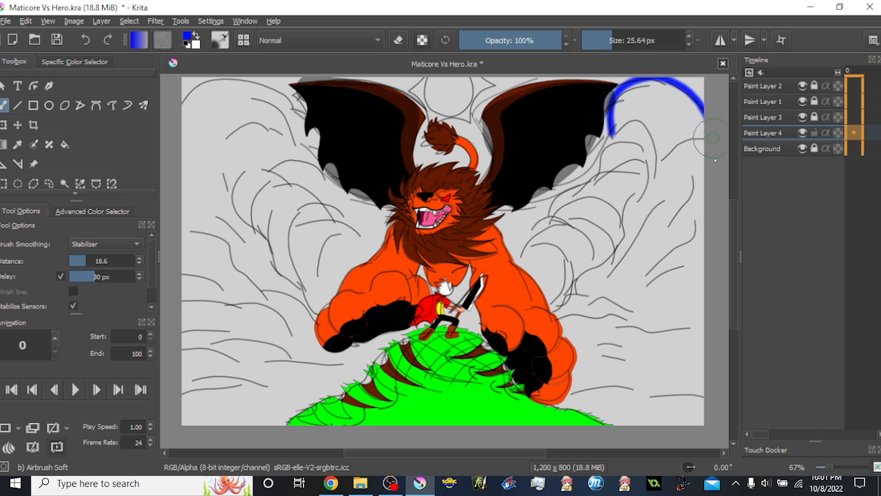
mouse_move(611, 138)
left_mouse_down()
mouse_move(593, 180)
mouse_move(559, 196)
mouse_move(523, 251)
mouse_move(540, 245)
mouse_move(557, 261)
mouse_move(561, 289)
mouse_move(521, 327)
mouse_move(479, 339)
left_mouse_up()
mouse_move(397, 338)
left_mouse_down()
mouse_move(347, 310)
mouse_move(337, 274)
mouse_move(342, 257)
mouse_move(368, 249)
mouse_move(365, 235)
mouse_move(332, 195)
mouse_move(328, 167)
mouse_move(293, 145)
mouse_move(293, 125)
mouse_move(301, 117)
mouse_move(304, 124)
mouse_move(284, 95)
mouse_move(232, 77)
mouse_move(210, 77)
mouse_move(172, 106)
left_mouse_up()
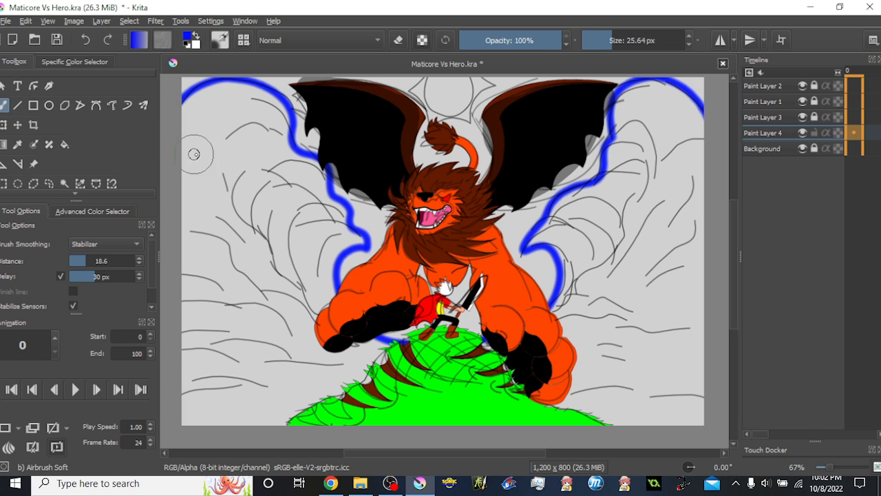
Paint the blue inner contours that enclose the left and right clouds between the canvas edges, manticore and hill
mouse_move(279, 146)
left_mouse_down()
mouse_move(261, 115)
mouse_move(230, 103)
mouse_move(200, 107)
mouse_move(191, 135)
mouse_move(196, 162)
left_mouse_up()
mouse_move(178, 192)
left_mouse_down()
mouse_move(182, 256)
mouse_move(214, 296)
mouse_move(223, 340)
mouse_move(314, 400)
left_mouse_up()
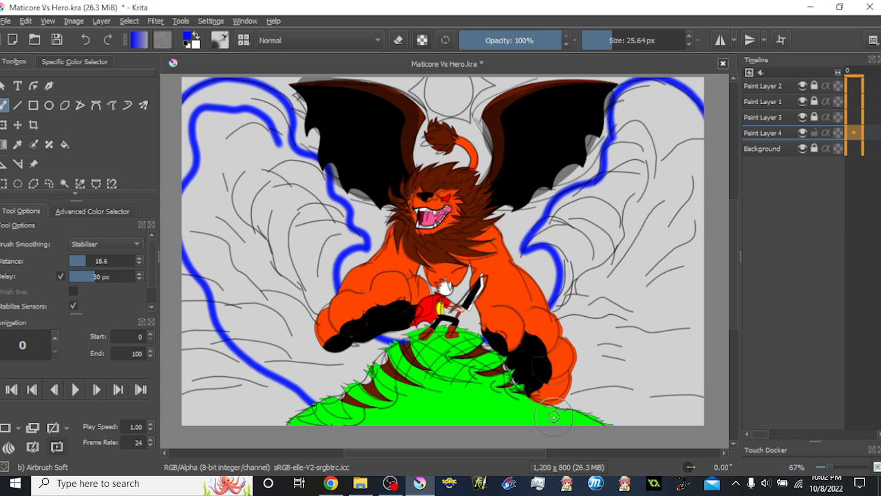
mouse_move(554, 416)
left_mouse_down()
mouse_move(613, 398)
mouse_move(670, 312)
mouse_move(687, 254)
mouse_move(683, 197)
mouse_move(666, 189)
mouse_move(629, 217)
mouse_move(644, 143)
mouse_move(628, 147)
mouse_move(615, 185)
mouse_move(555, 225)
mouse_move(551, 246)
mouse_move(572, 274)
mouse_move(534, 318)
left_mouse_up()
left_click_drag(348, 280, 325, 311)
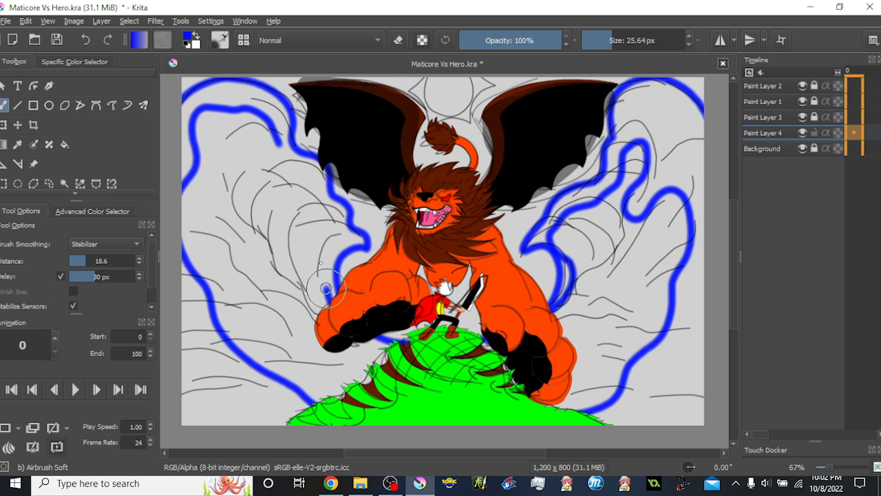
mouse_move(333, 252)
left_mouse_down()
mouse_move(349, 229)
mouse_move(311, 177)
mouse_move(276, 143)
left_mouse_up()
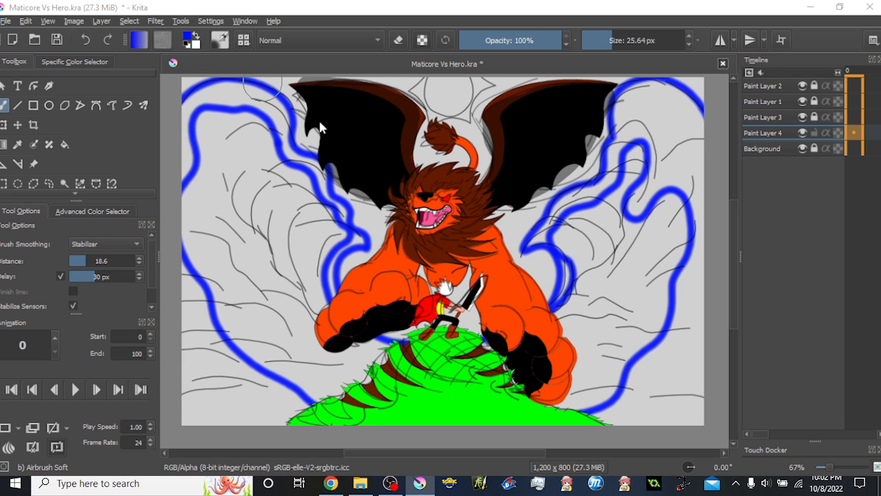
Set the foreground colour to dark navy and give the Fill tool an 8 px feathering radius
left_click(385, 132)
left_click(64, 144)
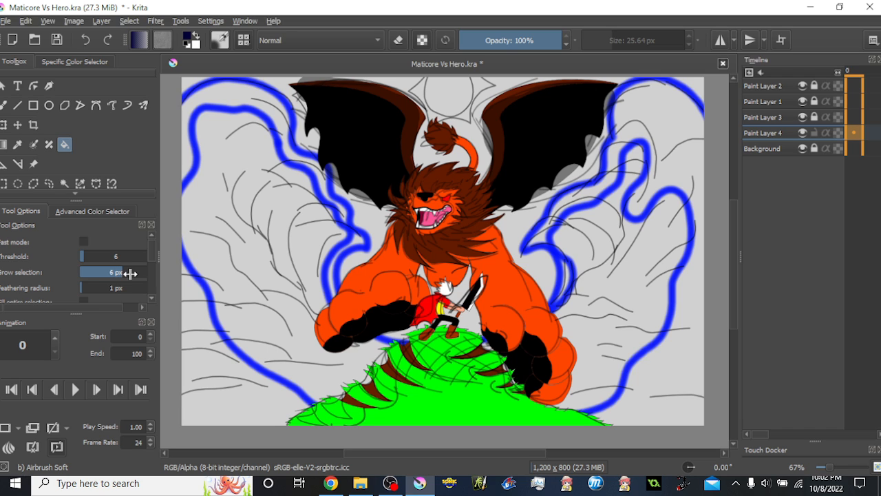
scroll(132, 284, "up", 6)
Try filling the left cloud with navy at 8 px and at 6 px feathering, undoing each fill
left_click(242, 149)
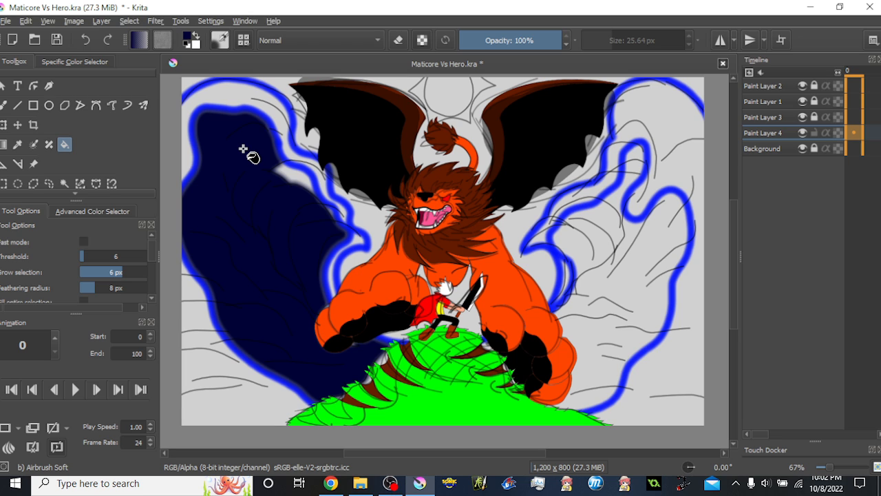
key("ctrl+z")
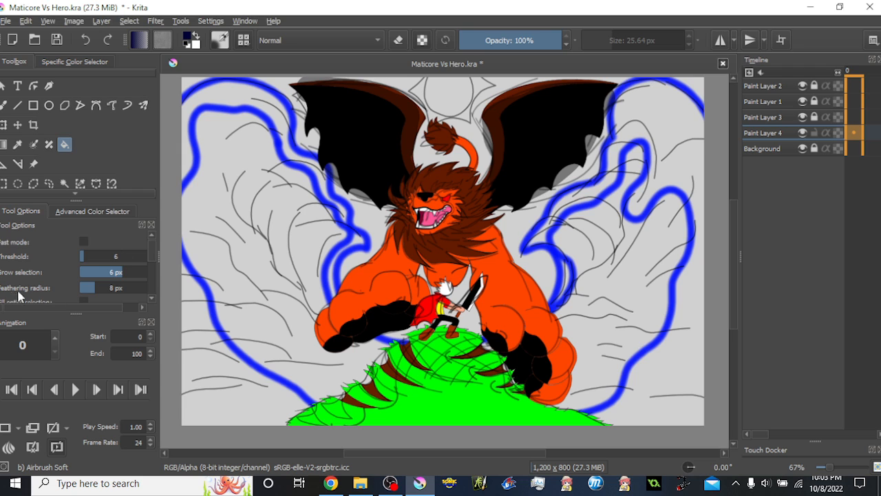
scroll(25, 277, "down", 3)
scroll(63, 254, "up", 3)
scroll(111, 294, "down", 1)
scroll(111, 294, "down", 1)
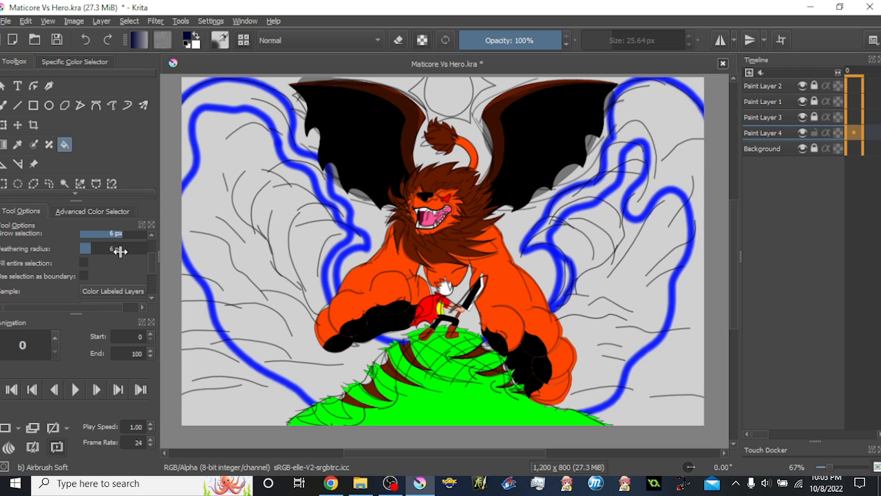
left_click(238, 170)
key("ctrl+z")
Try different fill thresholds on the left cloud, starting with 9, and undo each test fill
scroll(65, 273, "up", 2)
scroll(99, 256, "up", 3)
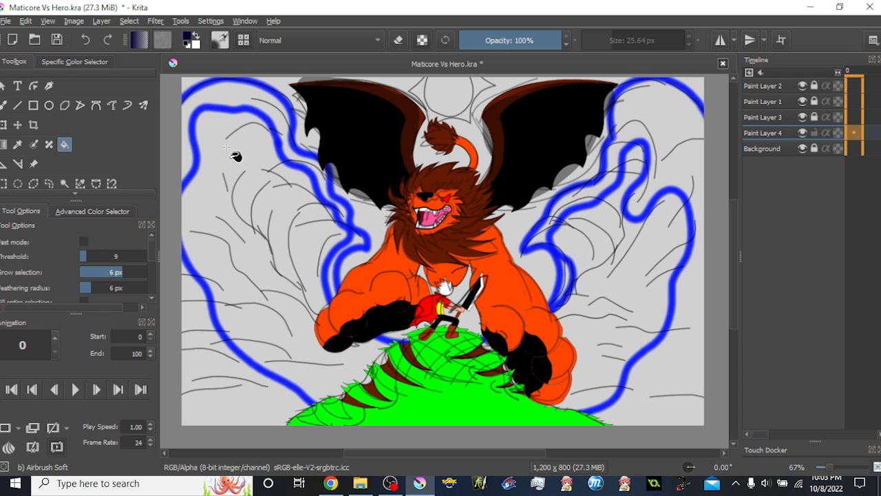
left_click(234, 171)
key("ctrl+z")
scroll(123, 256, "down", 5)
left_click(238, 150)
key("ctrl+z")
Set the fill threshold to 28, test it on the left cloud and undo the test fill
left_click(100, 255)
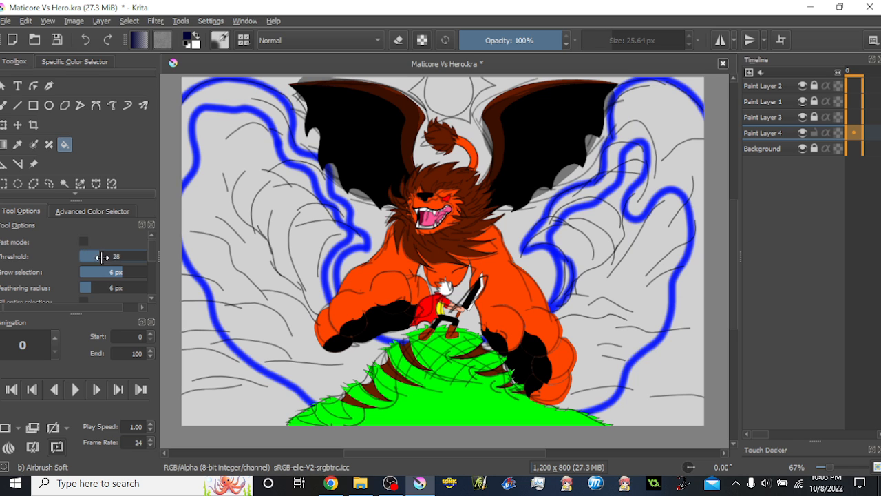
left_click(252, 148)
key("ctrl+z")
Try filling the left cloud with sampling set to Current Layer, and undo the fill
scroll(55, 262, "down", 2)
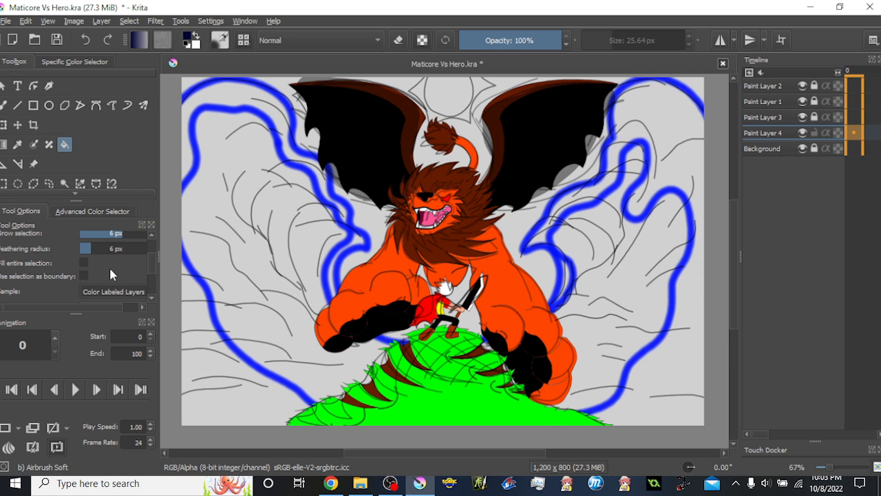
left_click(111, 269)
left_click(255, 157)
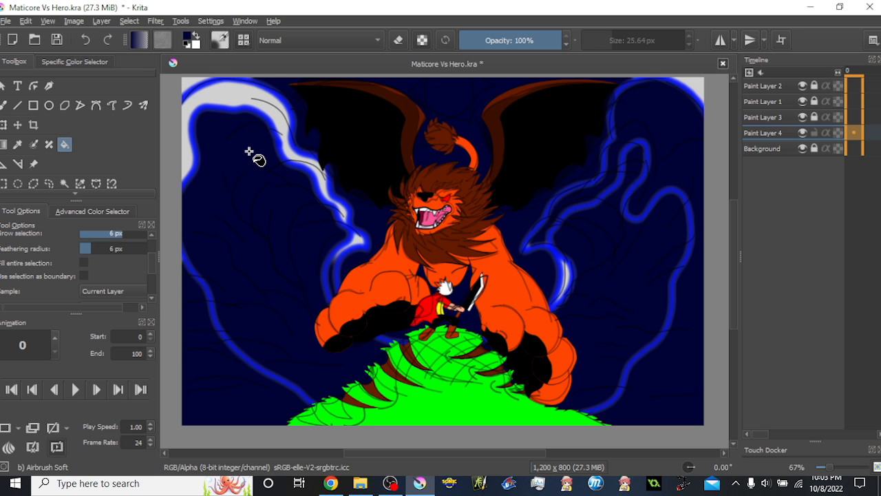
key("ctrl+z")
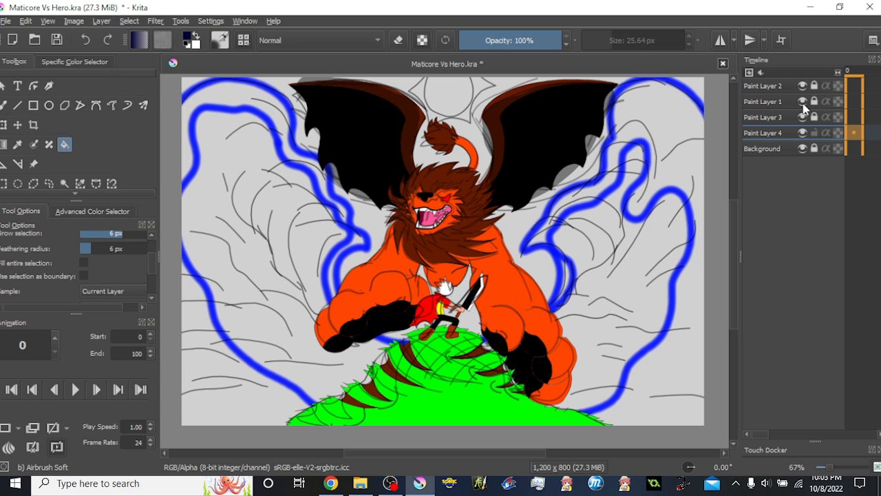
Set the fill's feathering radius to 8 px and hide the Paint Layer 1 sketch
scroll(58, 262, "up", 2)
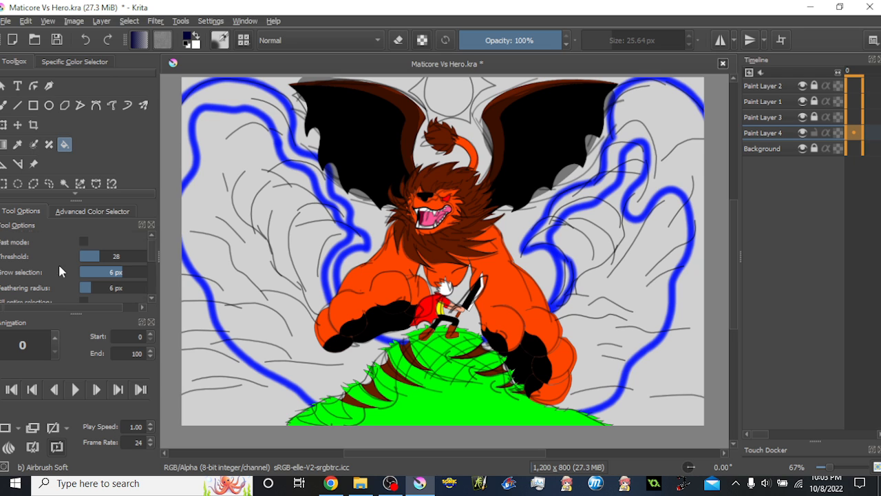
left_click(92, 291)
left_click(802, 117)
left_click(802, 117)
left_click(802, 117)
left_click(802, 117)
left_click(803, 102)
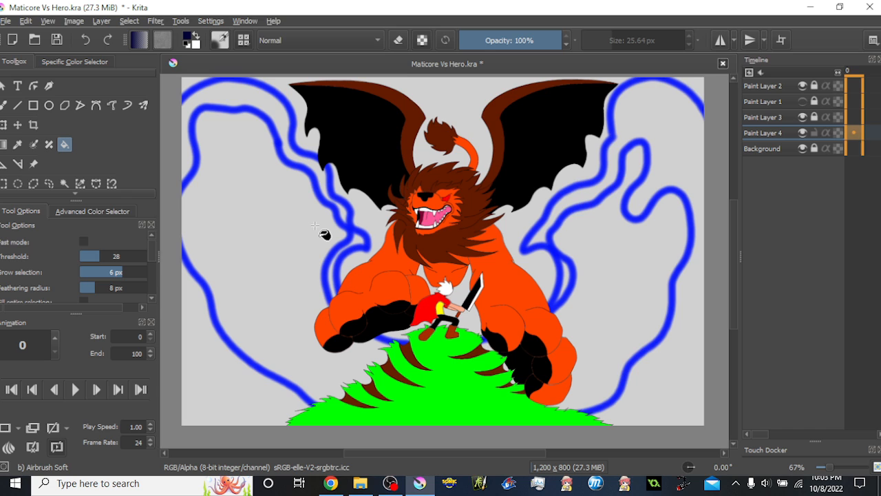
Undo a test fill, set the fill sampling to All Layers, and fill the left and right cloud interiors with dark navy
left_click(272, 228)
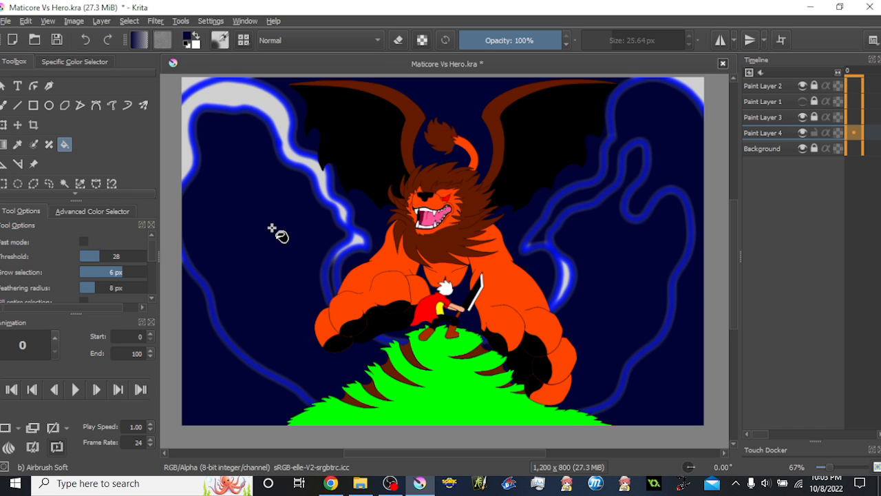
key("ctrl+z")
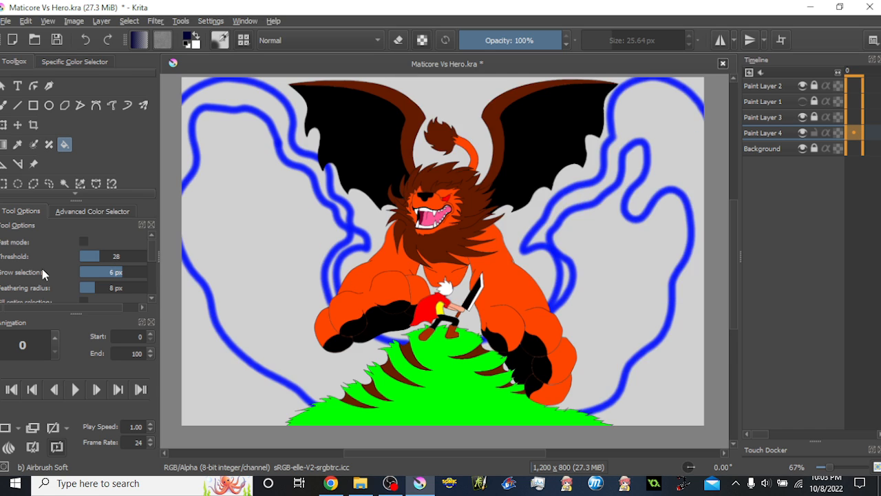
scroll(42, 268, "down", 2)
scroll(102, 295, "down", 1)
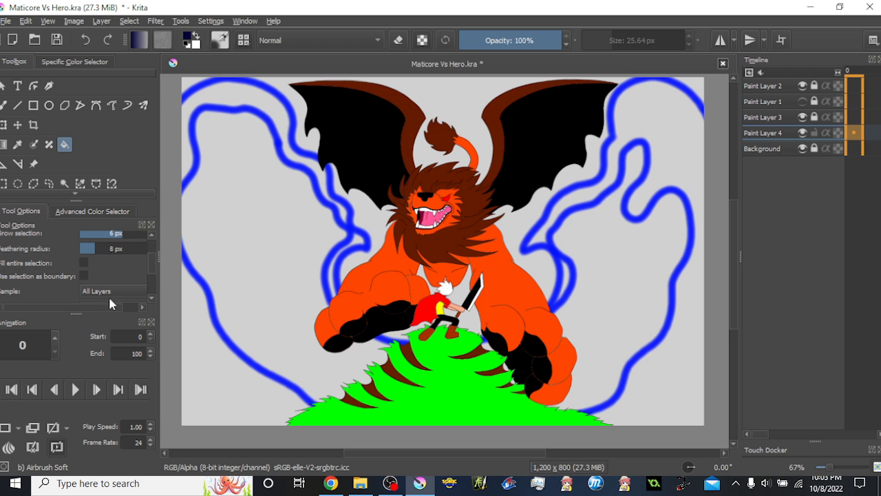
left_click(290, 250)
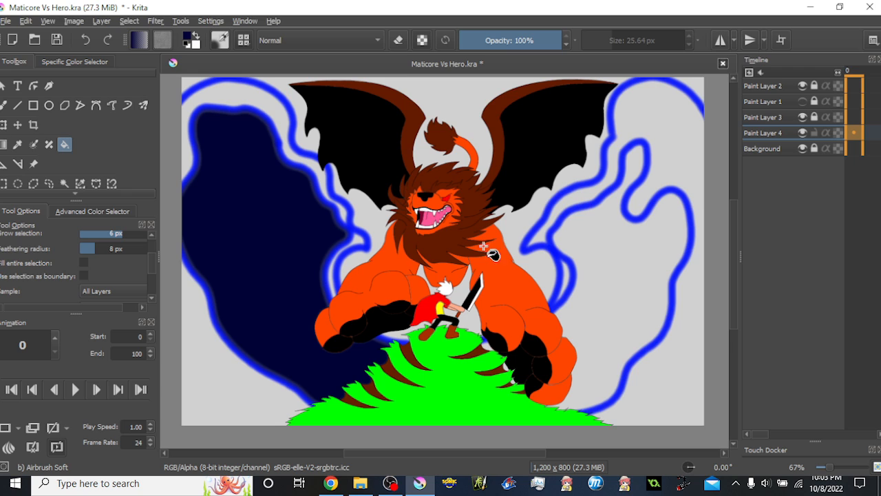
left_click(596, 272)
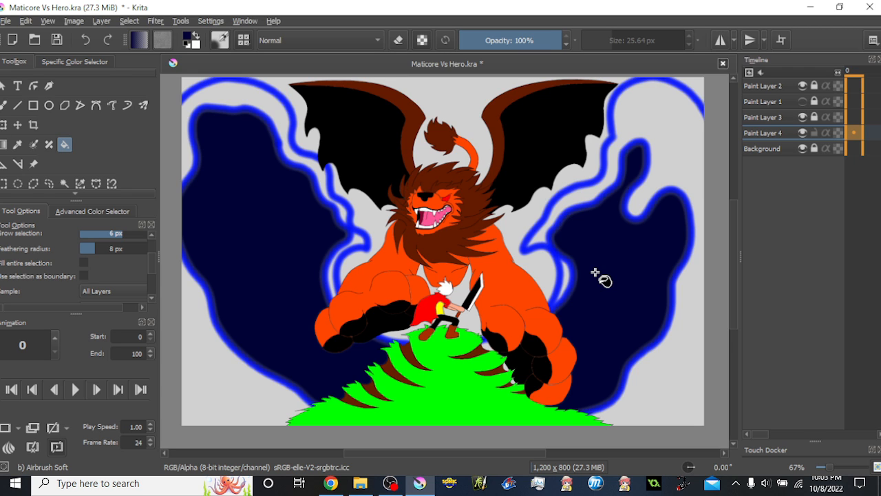
Swap the foreground to white and fill the upper-left cloud band, the area around the right cloud and the lower-left corner
left_click(198, 37)
left_click(232, 87)
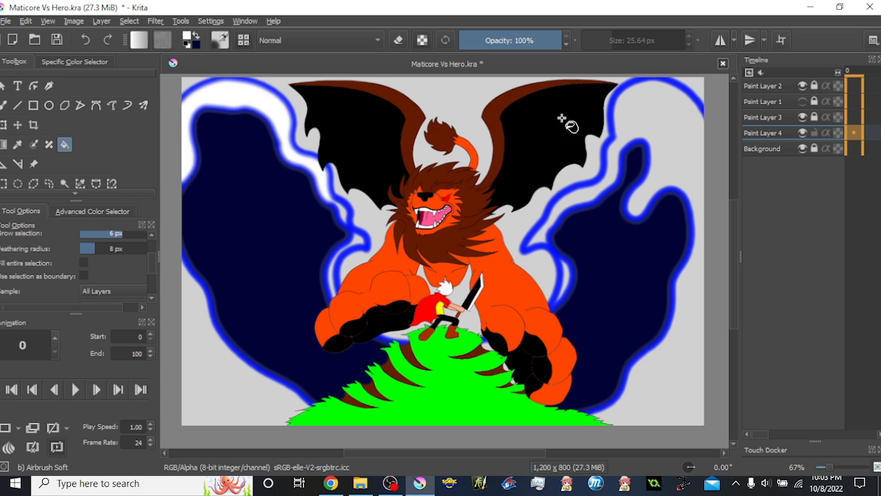
left_click(671, 147)
left_click(217, 360)
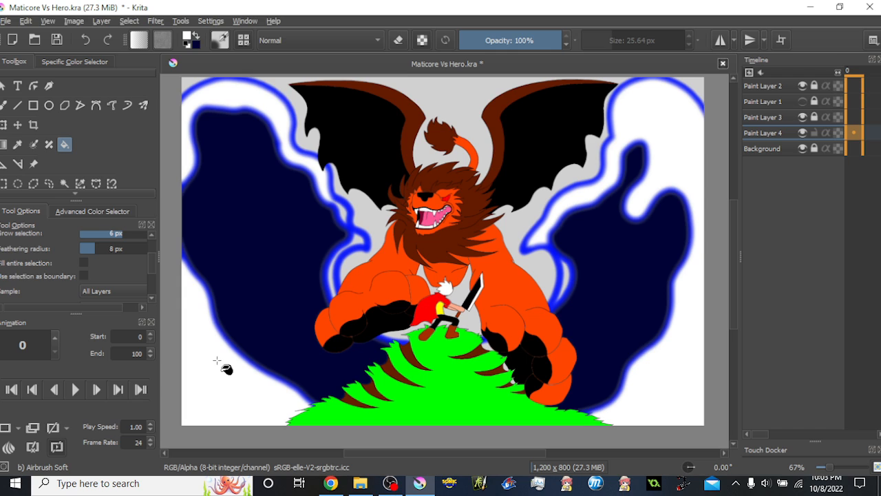
Set the fill's grow selection to 3 px, sample the cloud outline's blue and lighten it to a bright sky blue
scroll(76, 264, "up", 2)
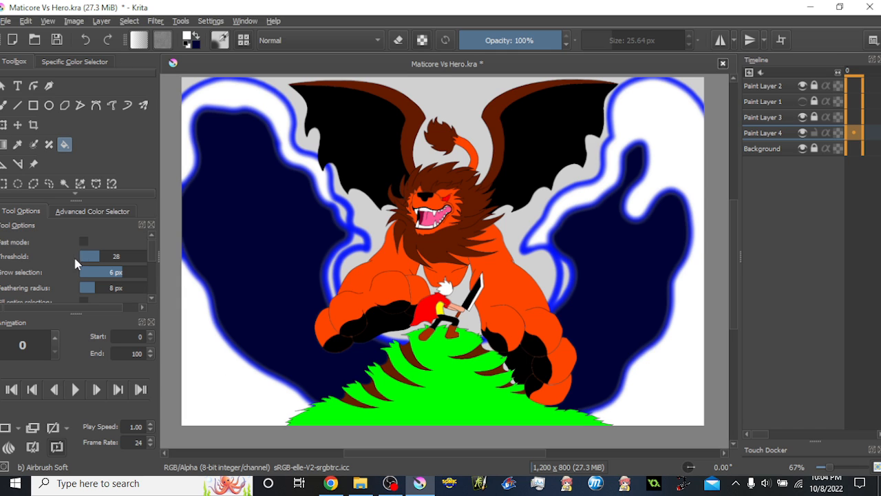
left_click(120, 272)
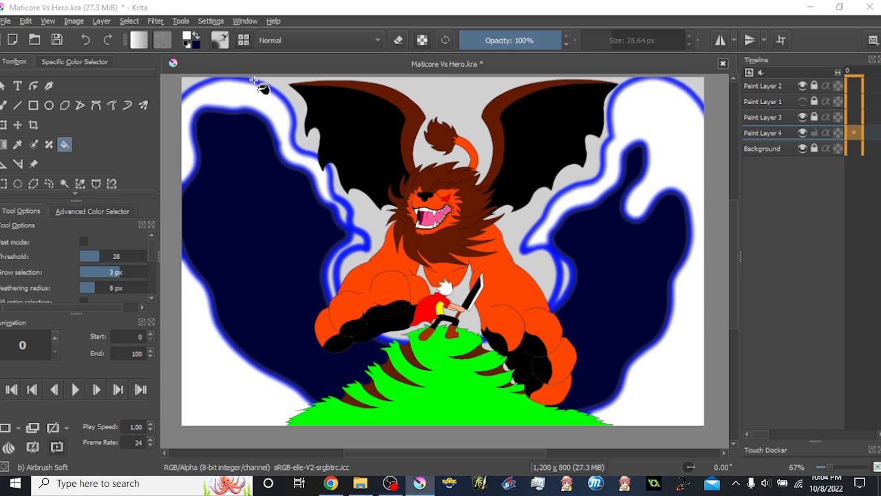
left_click(332, 205, "ctrl")
left_click(350, 210, "ctrl")
left_click(524, 246, "ctrl")
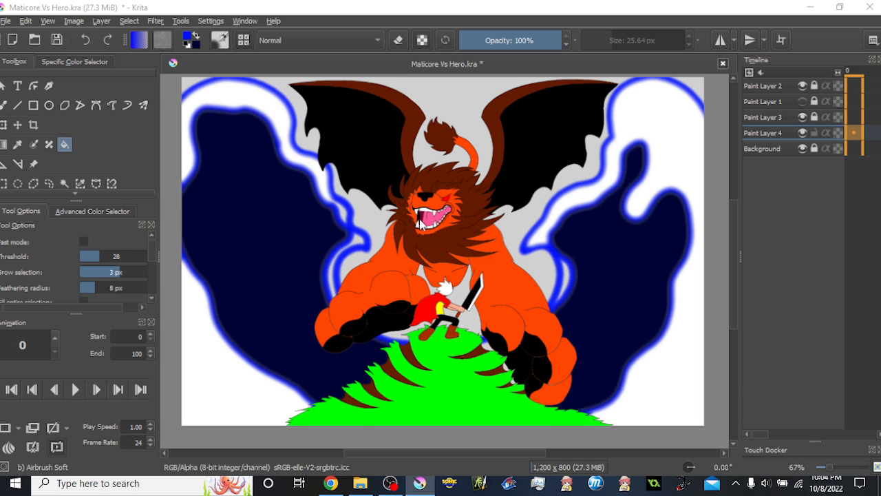
key("l")
key("l")
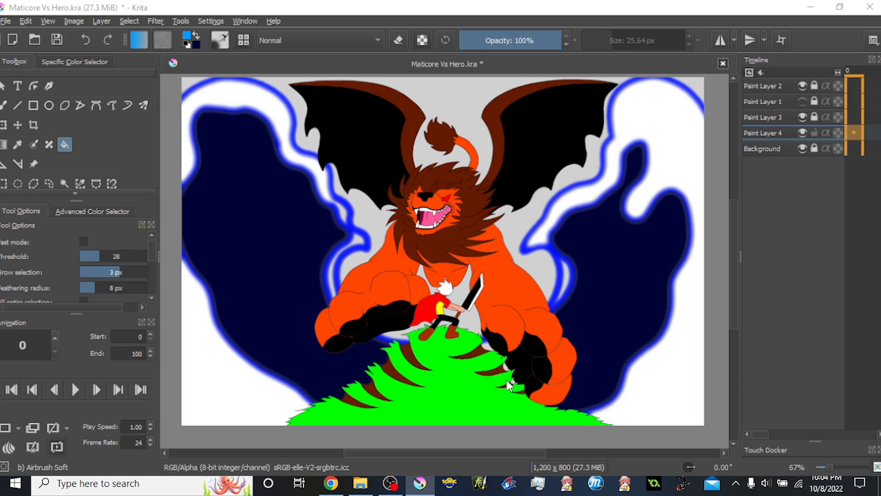
Try a sky-blue fill in the lower-left corner with grow selection -4 px and feathering 4 px, and undo it
left_click(114, 273)
scroll(104, 284, "down", 3)
scroll(129, 290, "down", 1)
left_click(225, 362)
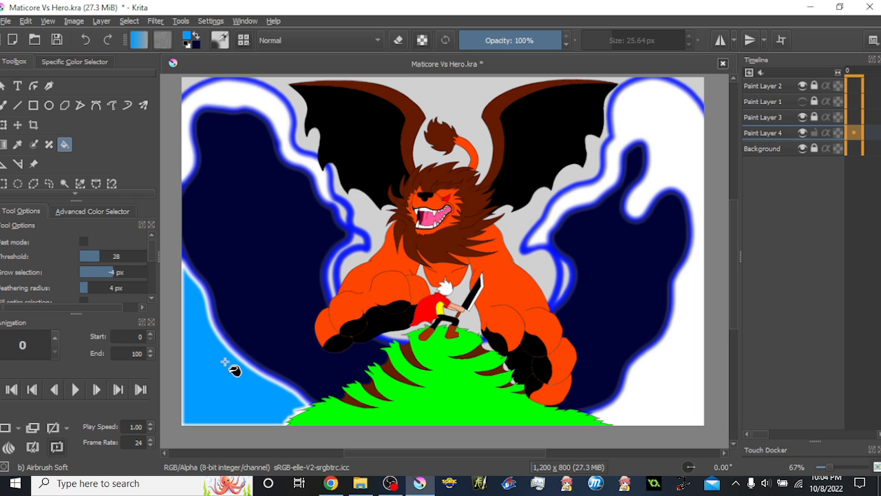
key("ctrl+z")
With feathering 12 px and grow selection -7 px, fill the lower-left corner, upper-left cloud band and area around the right cloud with sky blue
scroll(129, 287, "up", 8)
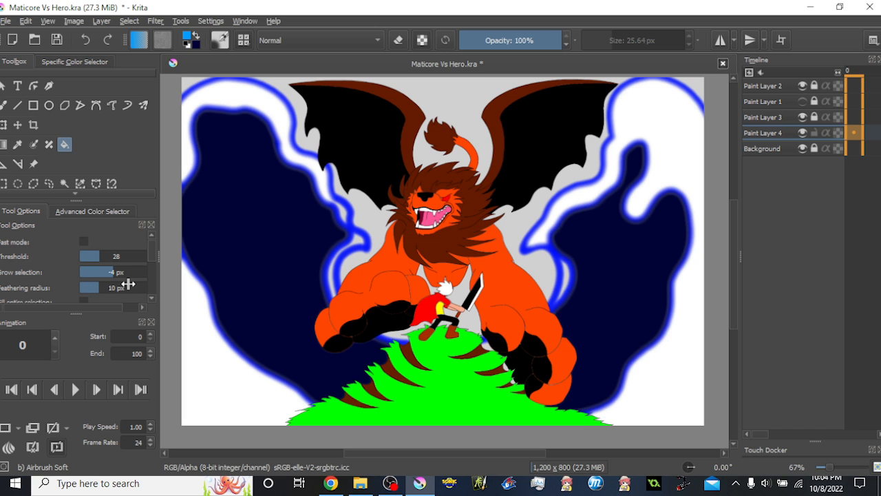
left_click(237, 395)
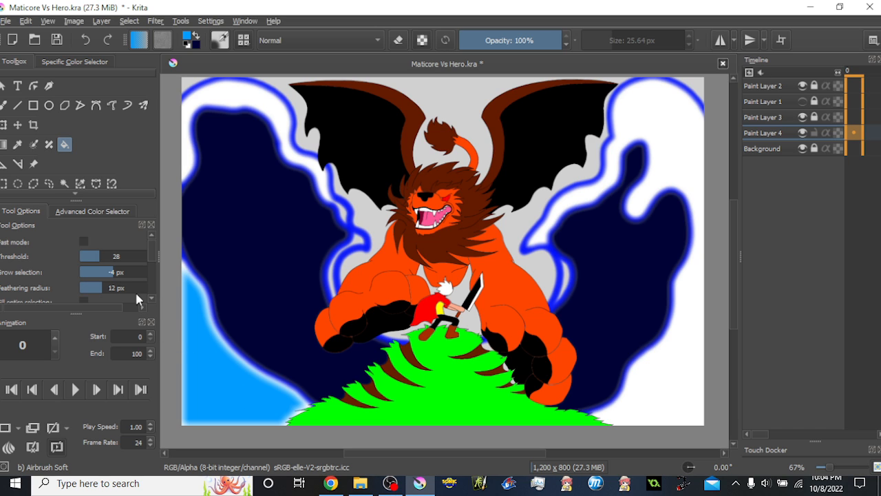
scroll(128, 272, "down", 3)
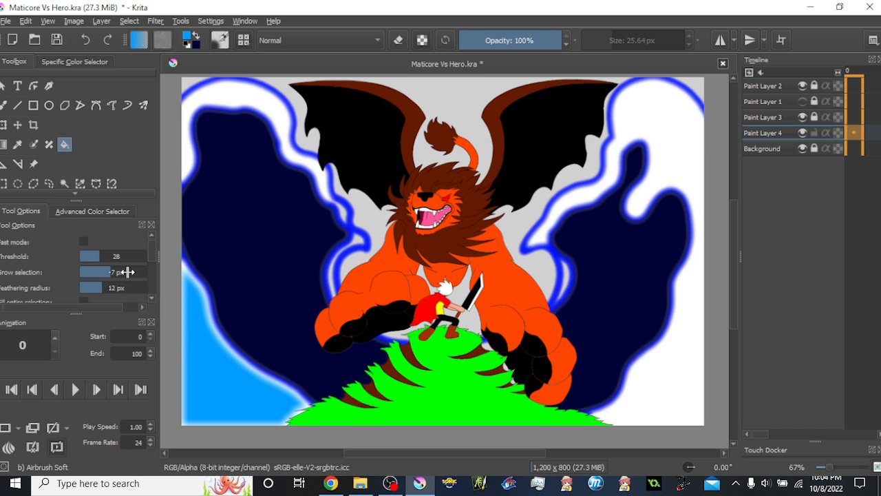
key("ctrl+z")
left_click(207, 351)
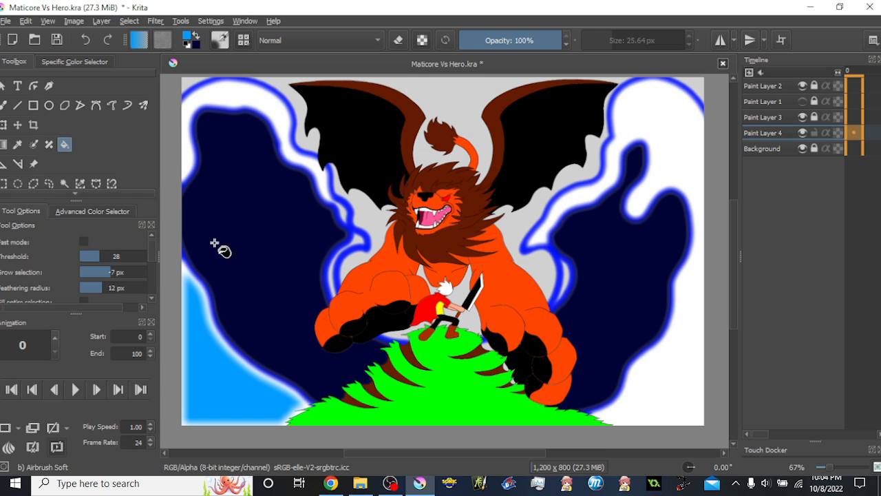
left_click(222, 100)
left_click(648, 132)
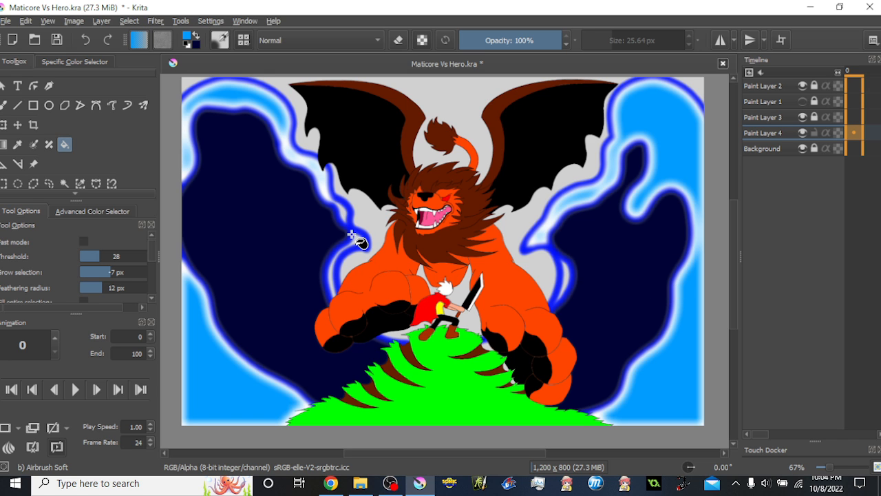
Add a new paint layer above Paint Layer 4, check Paint Layer 4 by toggling its visibility, and select the new layer
scroll(370, 254, "up", 3)
scroll(371, 254, "down", 3)
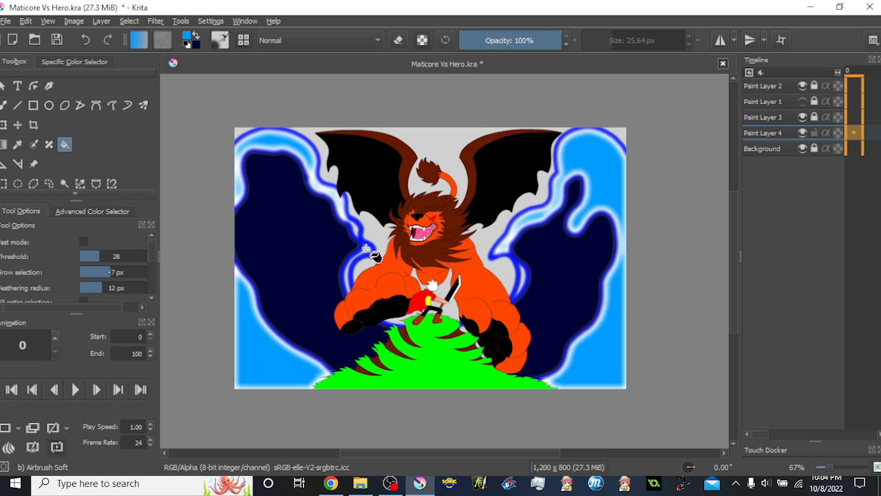
scroll(371, 255, "up", 1)
left_click(788, 149)
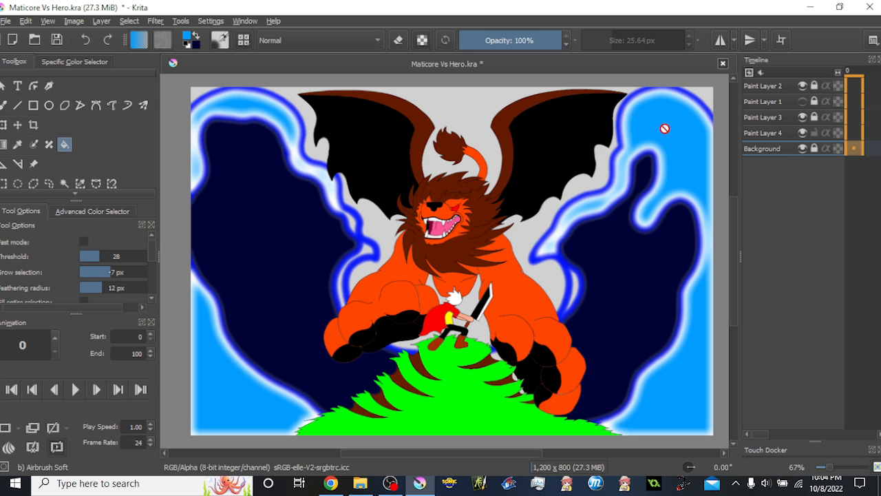
left_click(853, 134)
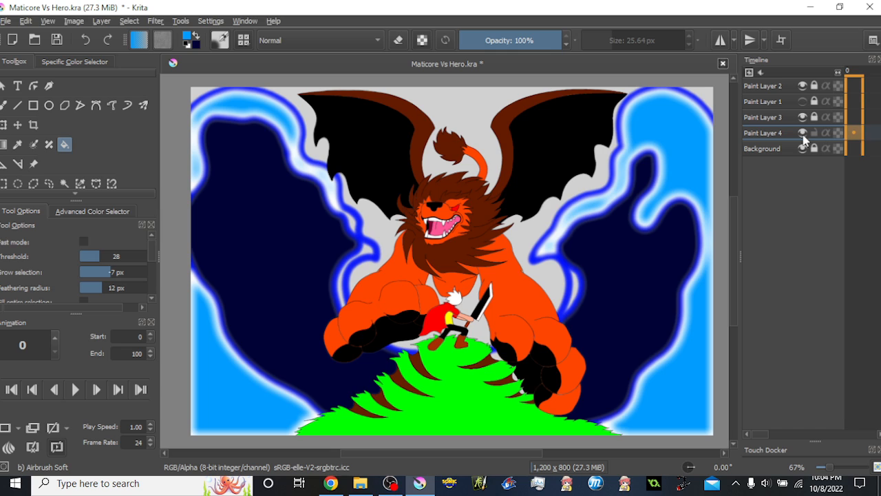
left_click(766, 92)
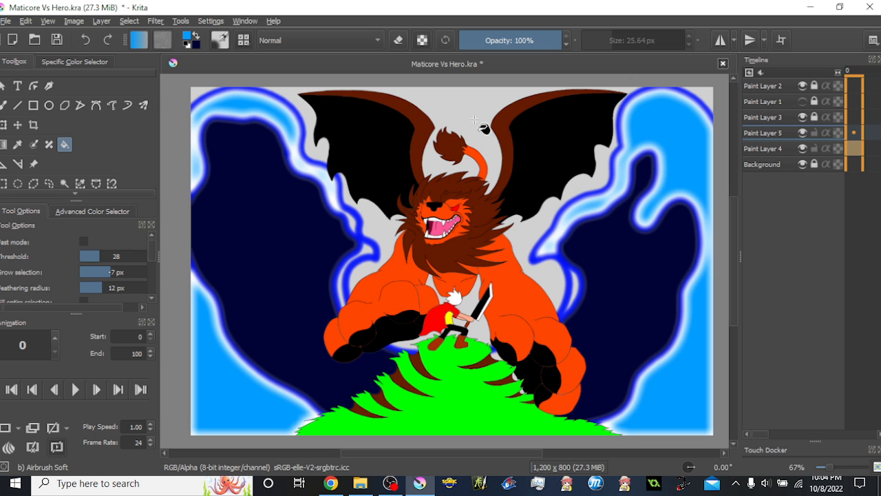
left_click(804, 149)
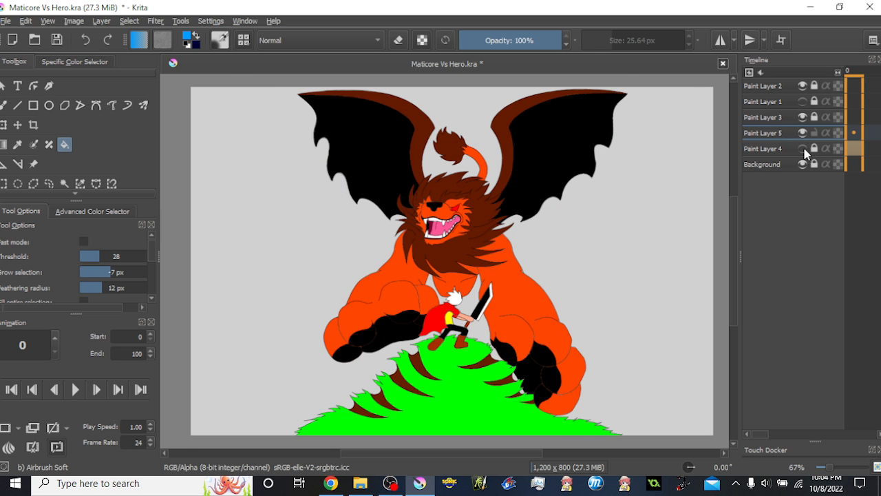
left_click(804, 149)
left_click(833, 147)
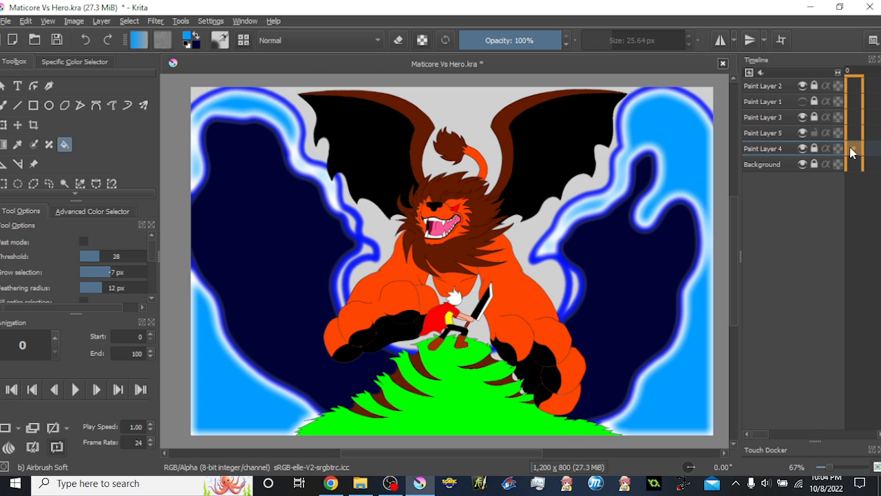
left_click(854, 133)
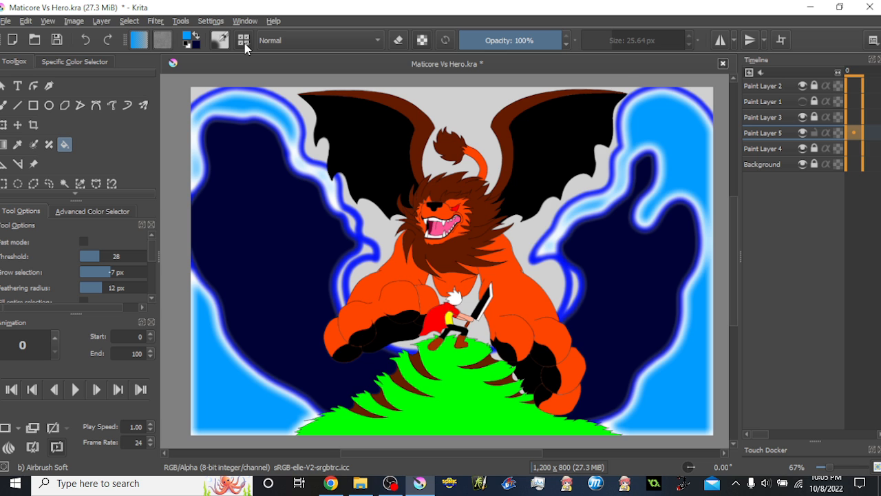
Reactivate and unlock Paint Layer 4, and set the fill's grow selection to 3 px and feathering radius to 7 px
scroll(275, 92, "up", 4)
scroll(324, 108, "down", 4)
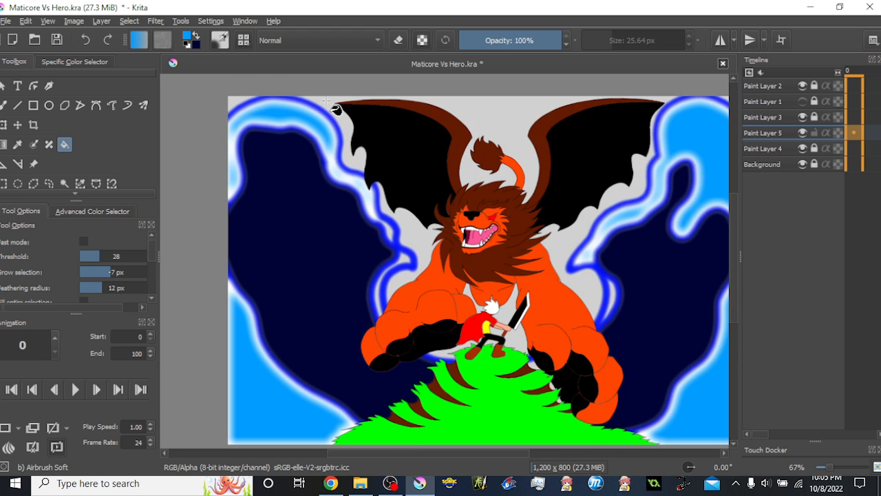
scroll(339, 110, "up", 2)
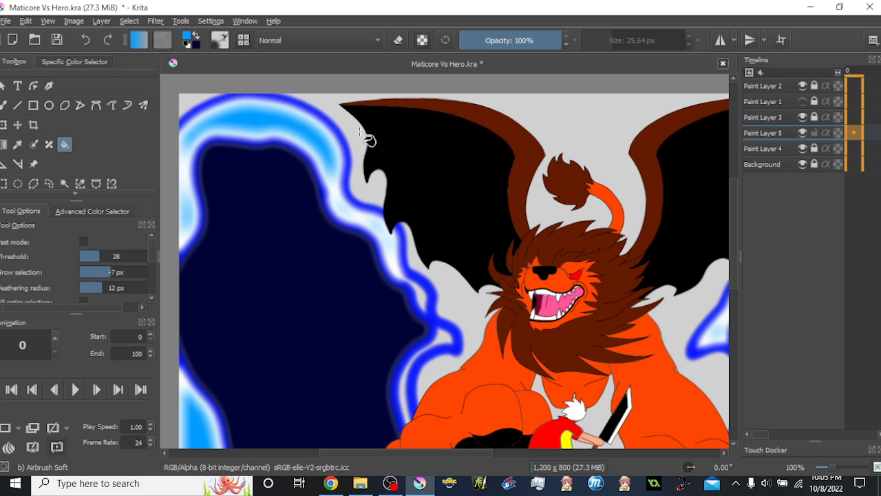
left_click(792, 149)
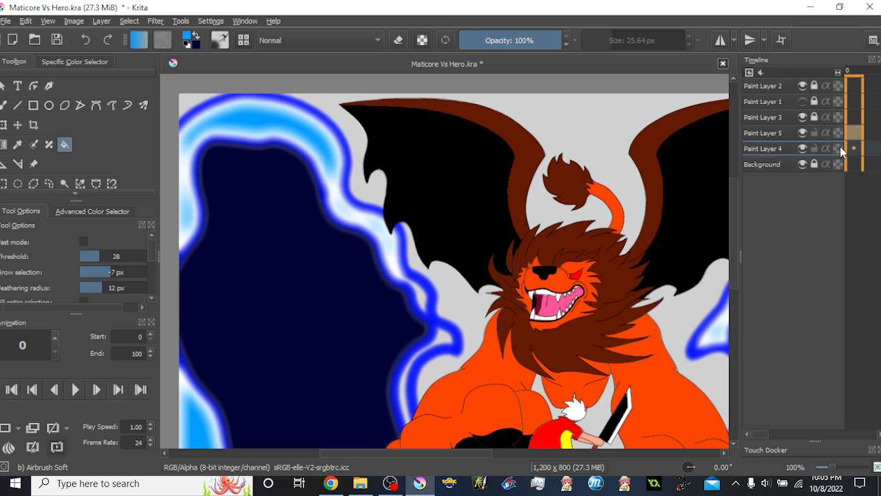
left_click(853, 149)
scroll(48, 169, "down", 1)
left_click_drag(110, 272, 124, 271)
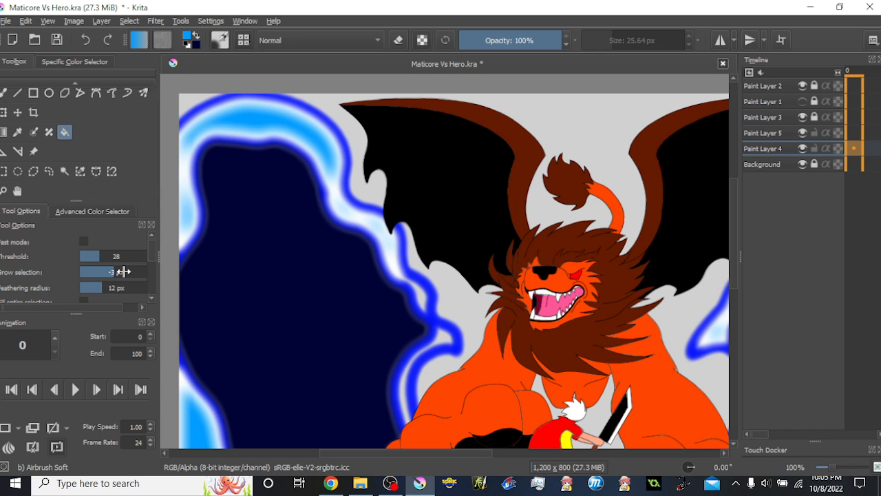
scroll(130, 287, "down", 4)
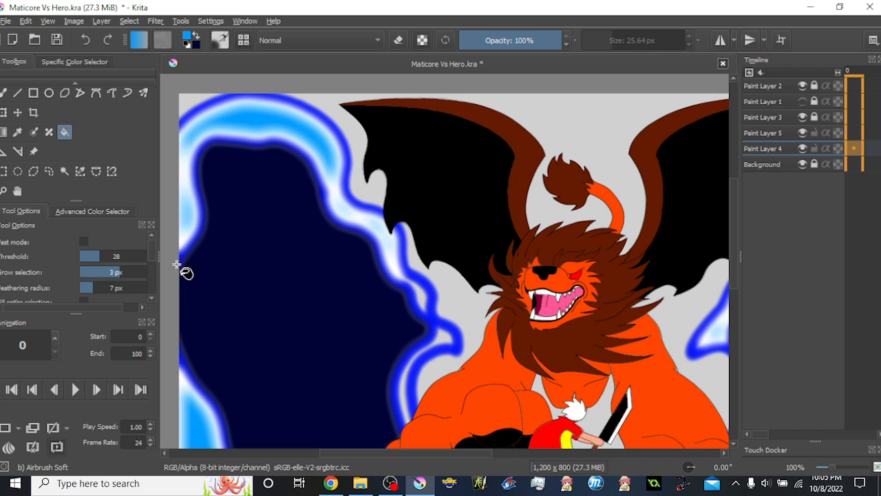
Trim the clouds' outer outlines by filling the open sky around the wings and the upper-right corner in eraser mode
left_click(332, 108)
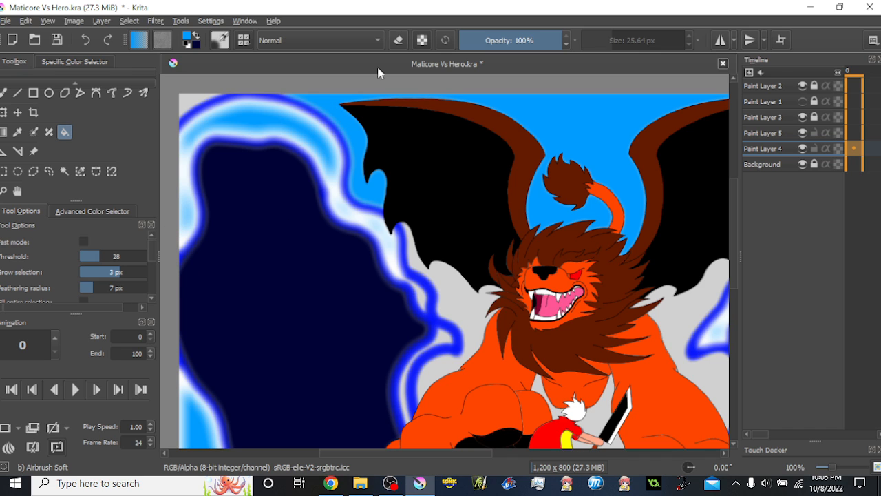
left_click(397, 40)
left_click(335, 108)
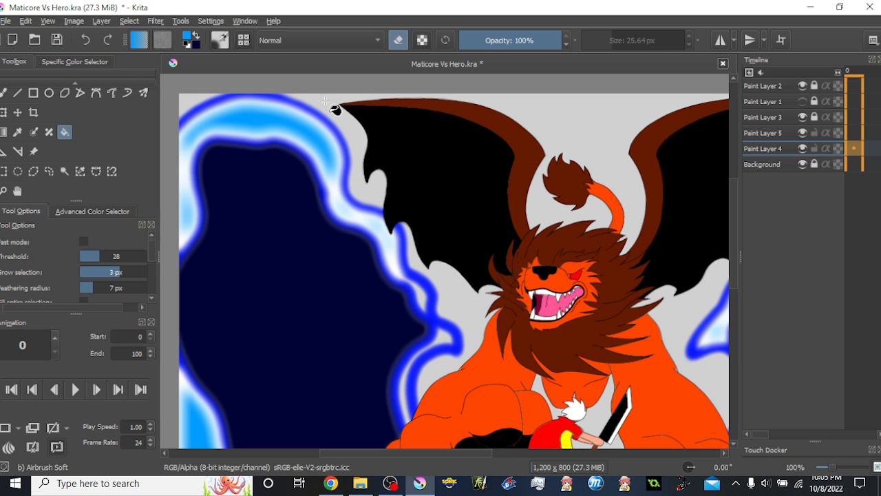
left_click_drag(331, 107, 231, 104)
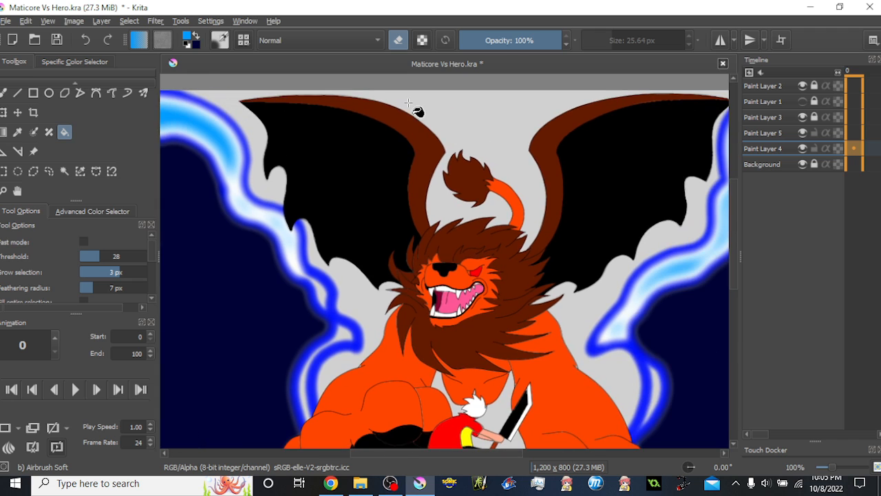
scroll(399, 117, "down", 2)
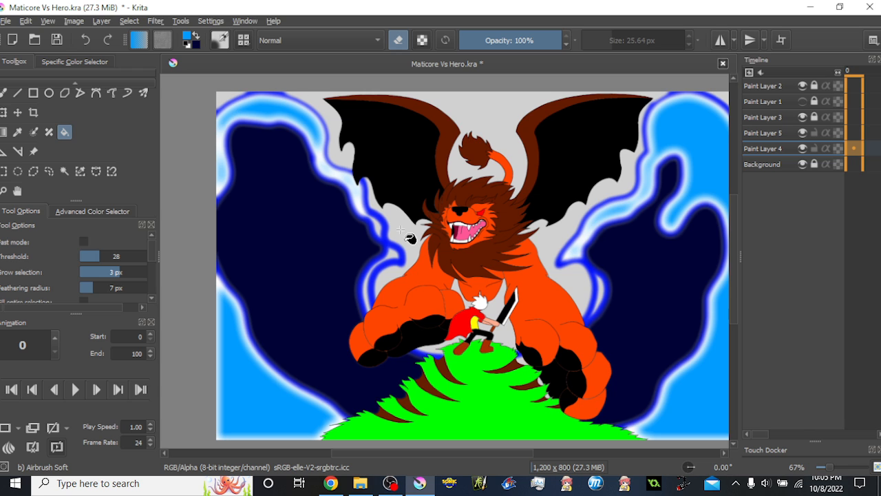
scroll(524, 232, "right", 2)
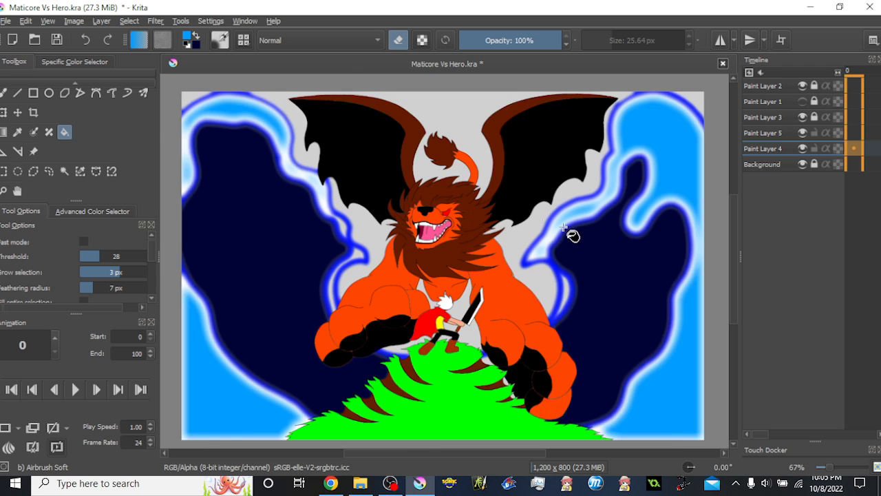
scroll(552, 232, "up", 1)
left_click_drag(549, 174, 395, 275)
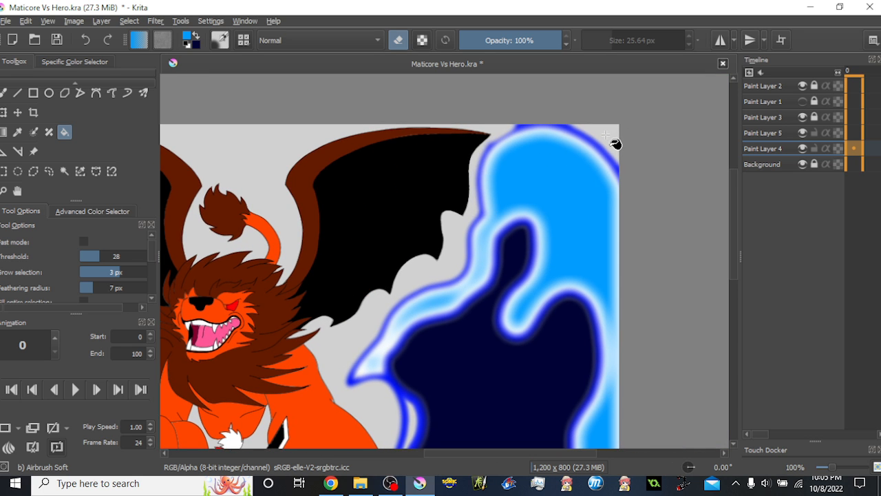
left_click(615, 144)
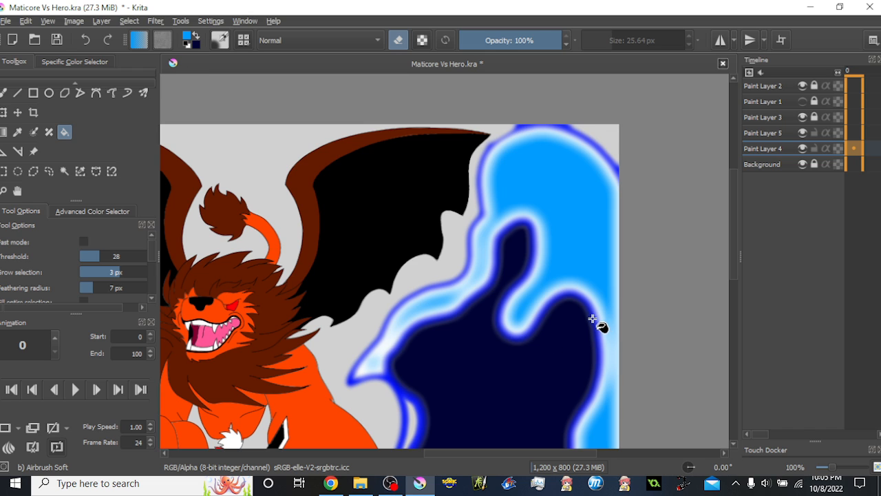
Turn off eraser mode and repaint the right cloud's upper outline in the sampled outline blue with an 11.01 px brush
key("e")
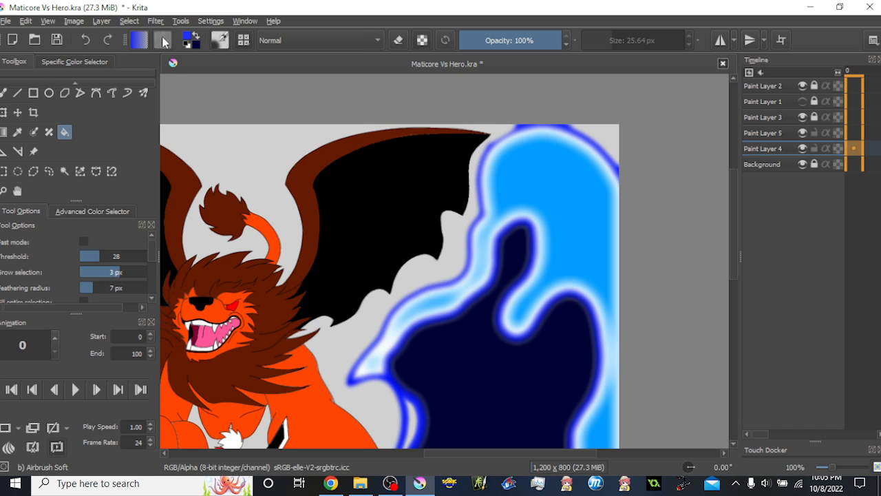
left_click(3, 93)
left_click(599, 40)
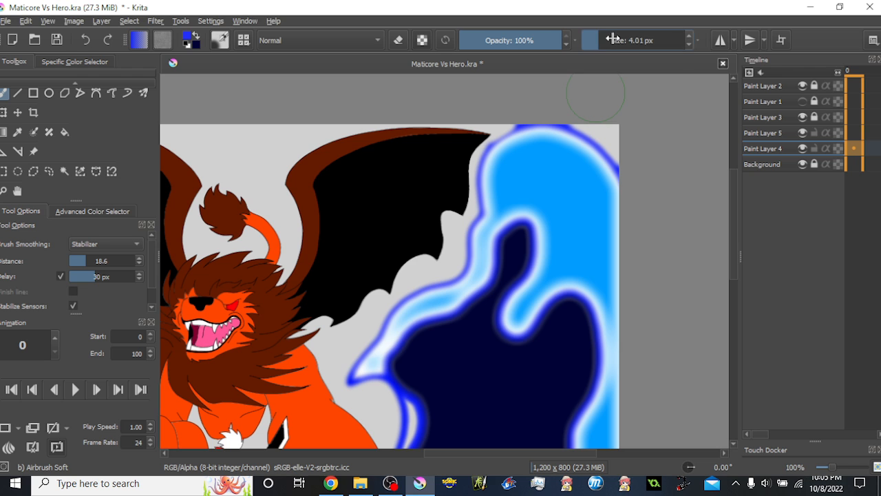
scroll(551, 105, "up", 2)
left_click(606, 40)
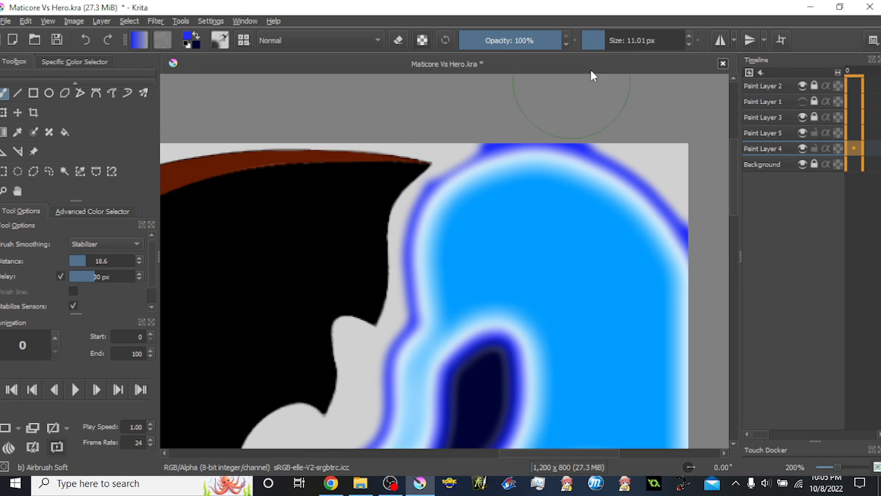
mouse_move(452, 187)
left_mouse_down()
mouse_move(431, 185)
mouse_move(498, 148)
left_mouse_up()
scroll(499, 147, "down", 4)
scroll(456, 172, "up", 6)
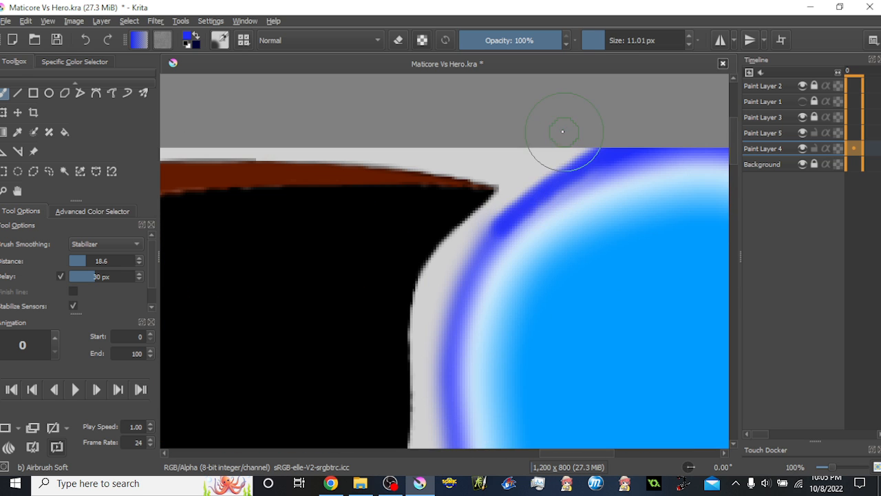
left_click_drag(508, 217, 518, 207)
left_click_drag(602, 149, 641, 148)
Lower the brush opacity to 21% and soften the left cloud's upper outline with light blue-outline strokes on its outer edge
scroll(604, 167, "down", 3)
left_click_drag(600, 167, 837, 172)
left_click_drag(585, 177, 703, 176)
scroll(324, 167, "up", 2)
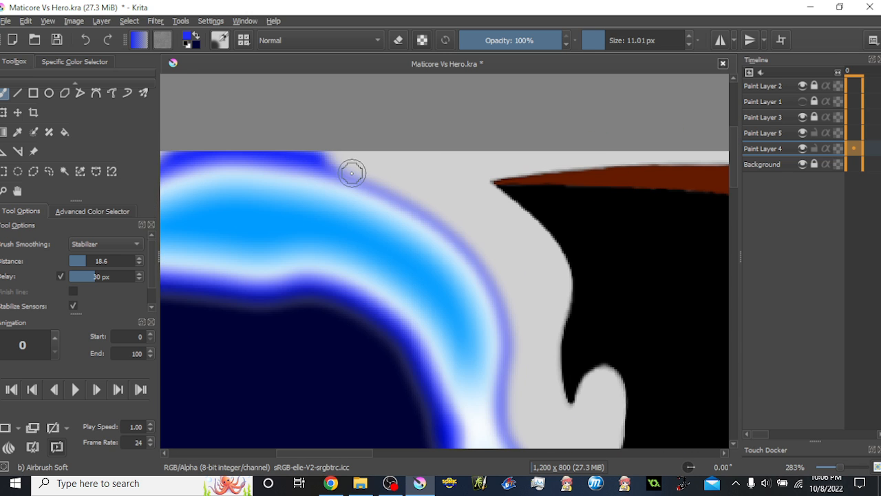
left_click_drag(487, 35, 415, 96)
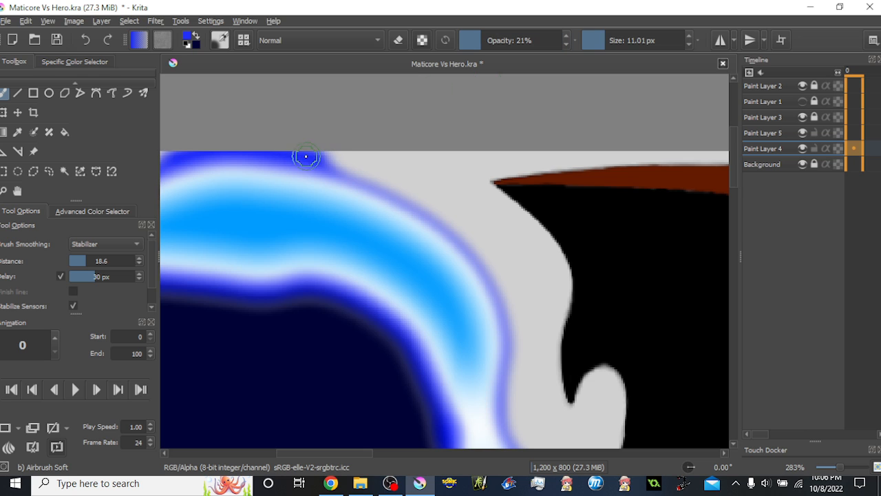
mouse_move(370, 180)
left_mouse_down()
mouse_move(418, 209)
mouse_move(342, 172)
left_mouse_up()
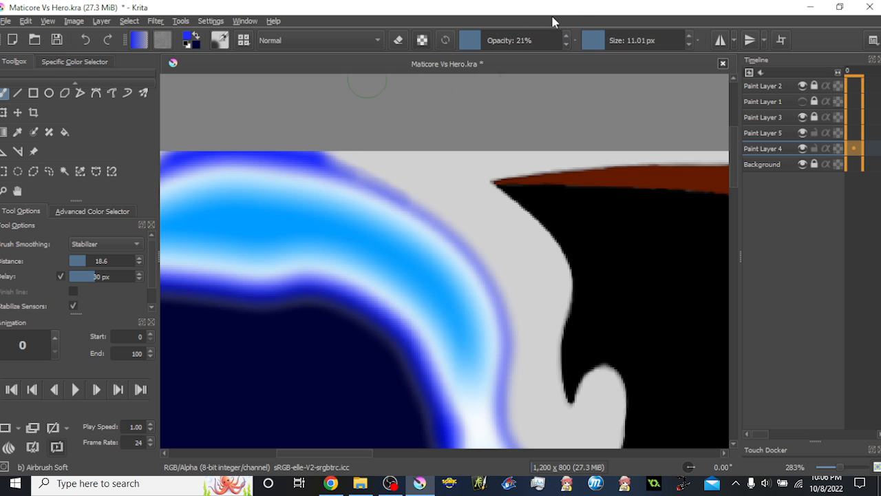
left_click_drag(490, 38, 451, 53)
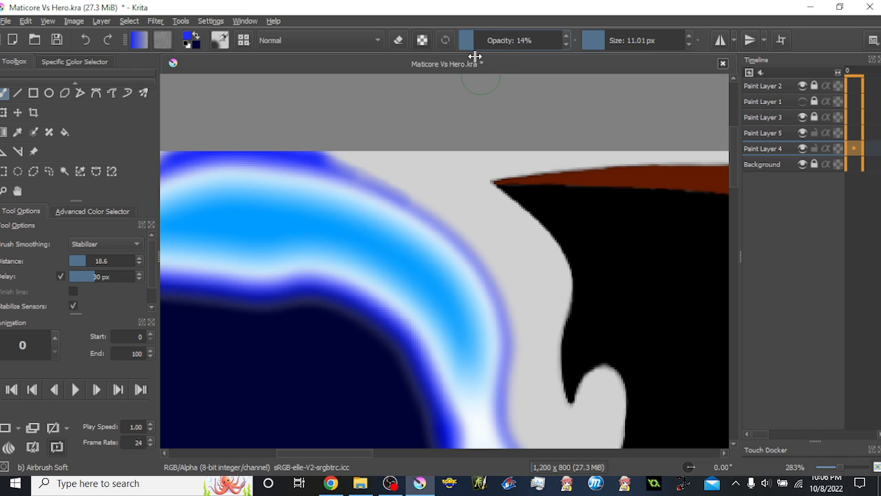
mouse_move(324, 158)
left_mouse_down()
mouse_move(315, 157)
mouse_move(390, 195)
left_mouse_up()
mouse_move(312, 159)
left_mouse_down()
mouse_move(404, 198)
mouse_move(288, 136)
left_mouse_up()
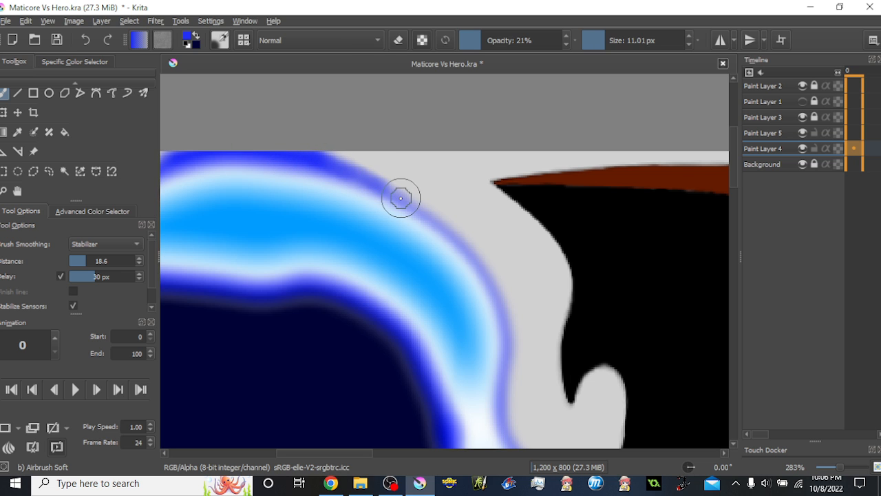
Activate Paint Layer 5 and set up a sky-blue airbrush with a size of 98.32 px
scroll(356, 145, "down", 5)
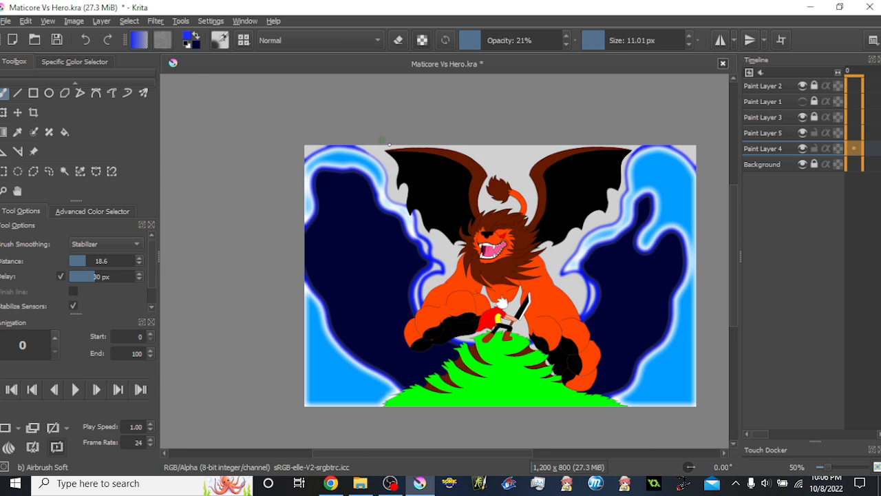
scroll(411, 165, "up", 1)
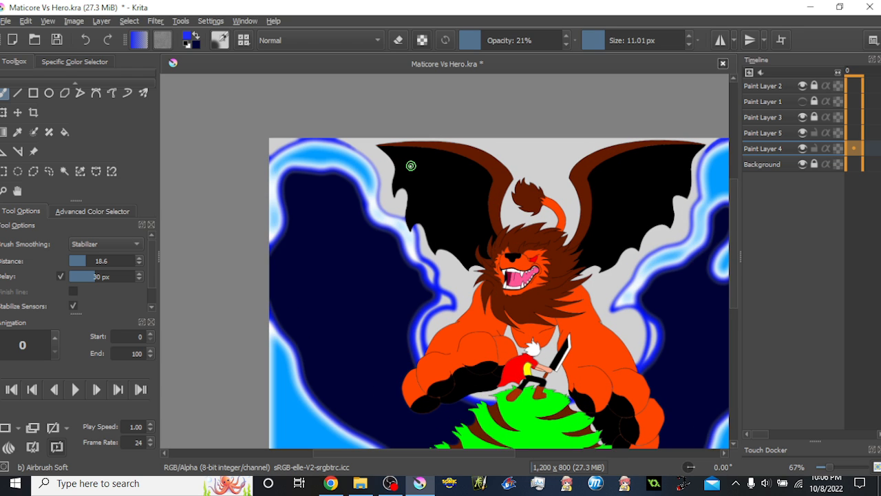
left_click_drag(410, 166, 382, 124)
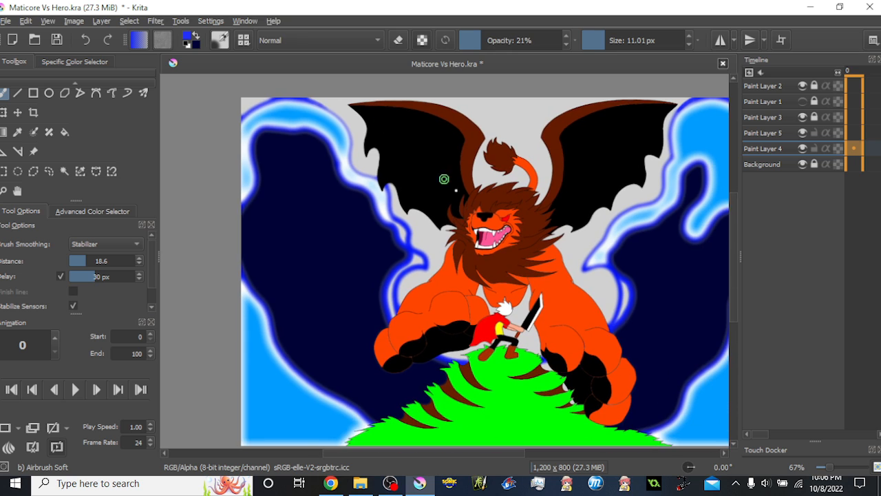
left_click(866, 139)
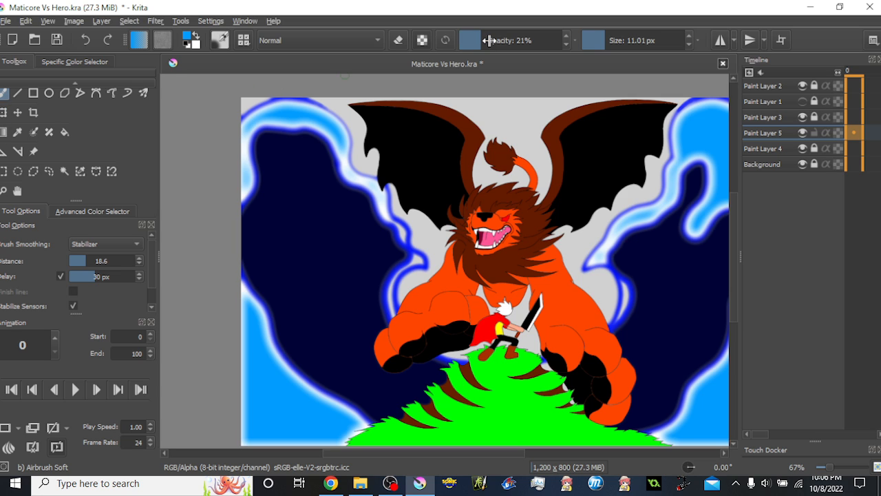
left_click(629, 40)
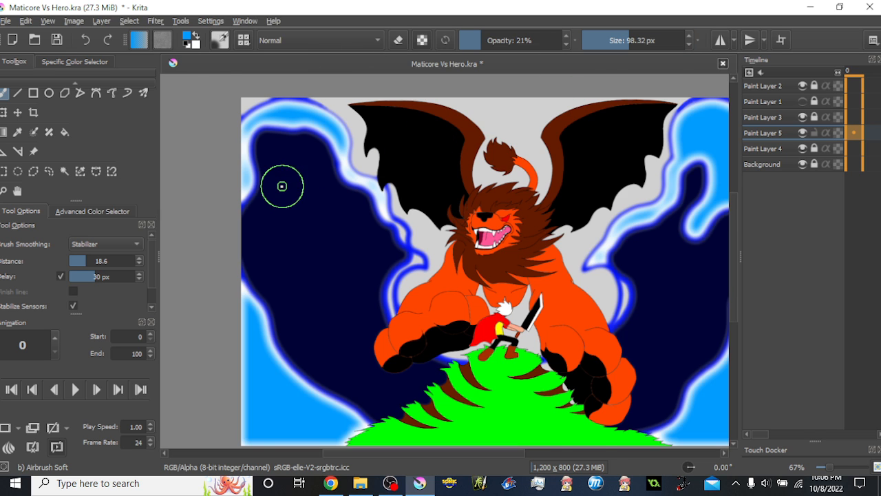
Try a long sky-blue stroke at 19% opacity down the left cloud's navy interior
scroll(285, 187, "up", 1)
left_click_drag(311, 197, 310, 151)
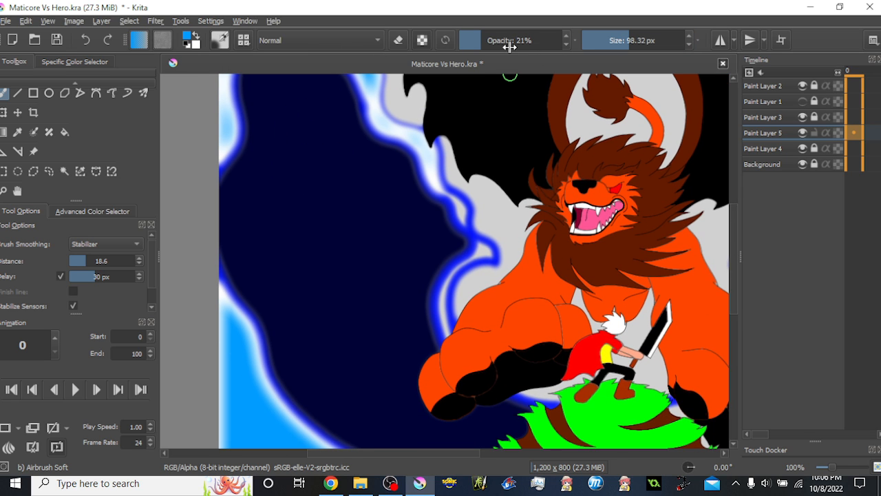
left_click_drag(496, 49, 462, 51)
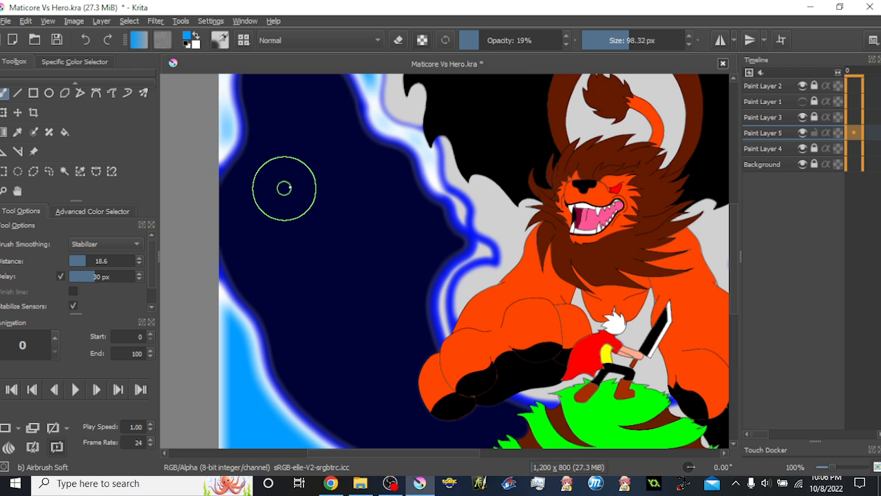
scroll(323, 180, "down", 2)
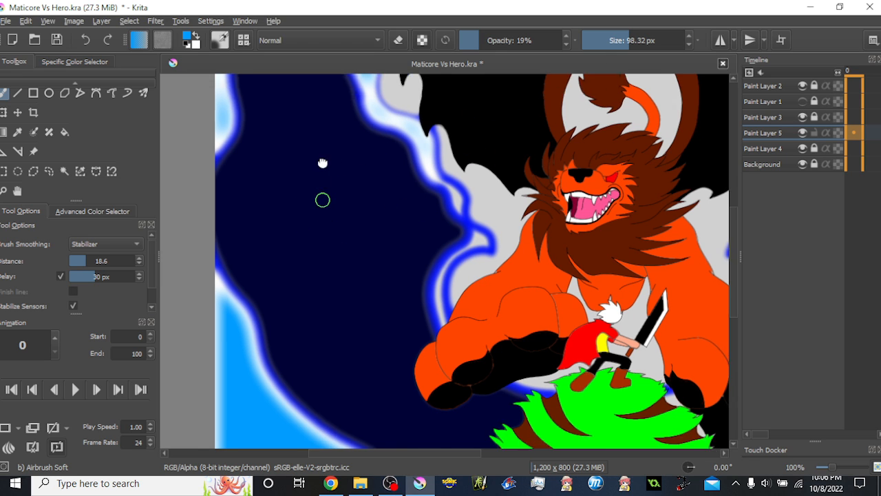
mouse_move(282, 183)
left_mouse_down()
mouse_move(302, 244)
mouse_move(401, 351)
left_mouse_up()
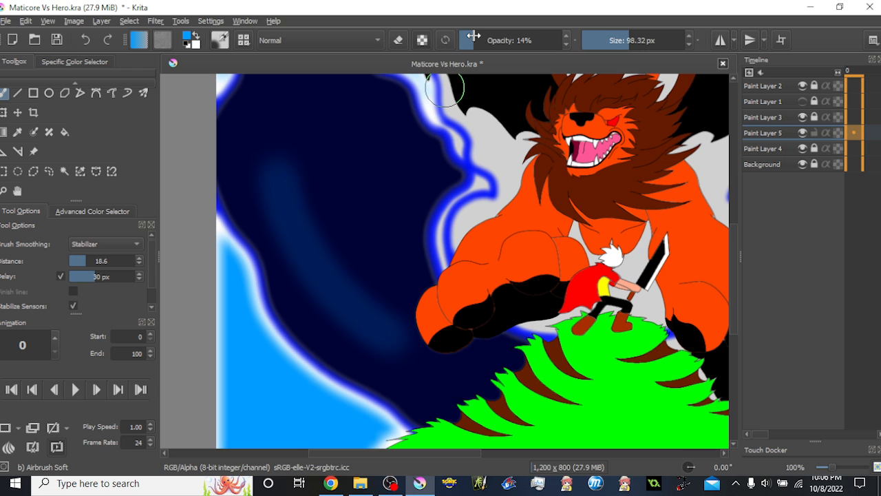
key("ctrl+z")
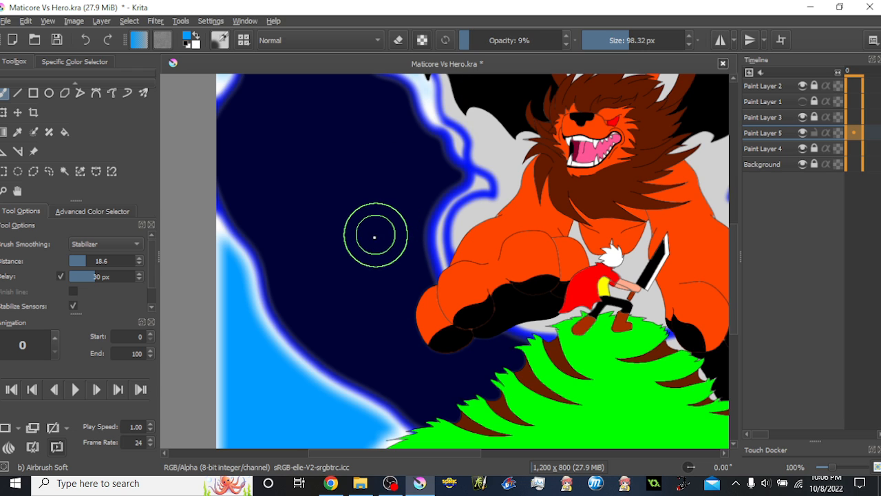
Brush faint sky-blue streaks at 9% opacity throughout the left cloud's navy interior
mouse_move(374, 292)
left_mouse_down()
mouse_move(442, 363)
mouse_move(357, 278)
mouse_move(400, 357)
mouse_move(443, 390)
mouse_move(339, 310)
mouse_move(461, 384)
mouse_move(297, 305)
mouse_move(482, 365)
mouse_move(382, 200)
mouse_move(484, 362)
mouse_move(378, 198)
mouse_move(379, 155)
mouse_move(381, 256)
mouse_move(377, 104)
mouse_move(367, 216)
left_mouse_up()
mouse_move(323, 158)
left_mouse_down()
mouse_move(302, 271)
mouse_move(290, 166)
mouse_move(235, 262)
mouse_move(274, 273)
mouse_move(247, 206)
mouse_move(349, 398)
mouse_move(312, 326)
left_mouse_up()
mouse_move(304, 305)
left_mouse_down()
mouse_move(292, 325)
mouse_move(302, 153)
left_mouse_up()
left_click_drag(310, 200, 332, 296)
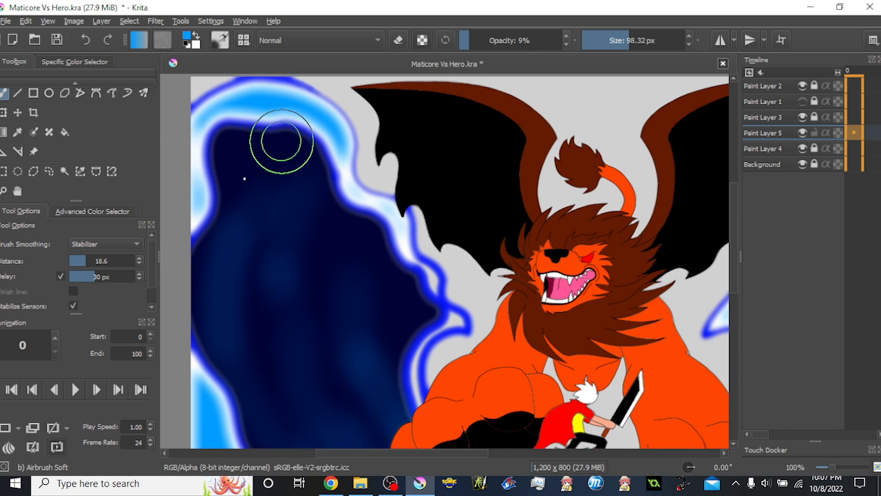
left_click_drag(282, 140, 239, 181)
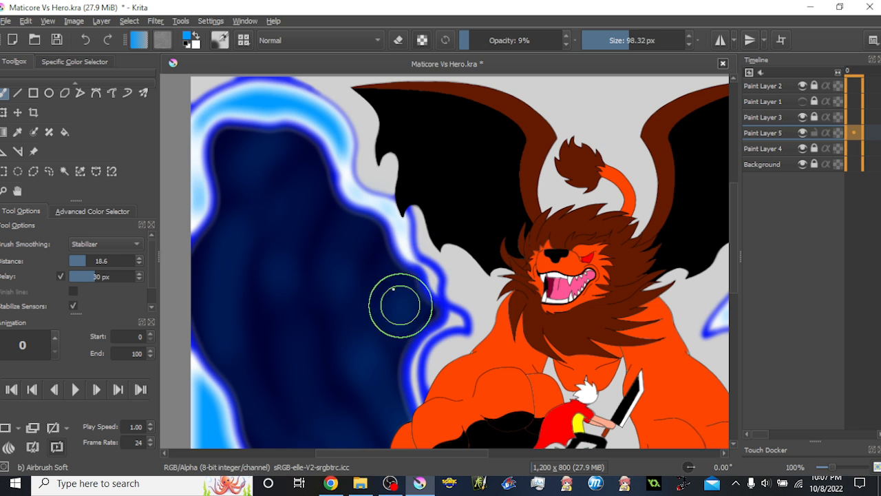
Brush matching faint sky-blue streaks over the right cloud's navy interior at 9% opacity
key("minus")
left_click_drag(453, 199, 426, 205)
scroll(524, 271, "up", 1)
left_click_drag(587, 183, 560, 292)
left_click_drag(566, 172, 540, 335)
mouse_move(565, 224)
left_mouse_down()
mouse_move(523, 202)
mouse_move(468, 338)
mouse_move(525, 252)
mouse_move(510, 179)
mouse_move(492, 271)
mouse_move(527, 166)
mouse_move(555, 150)
mouse_move(584, 278)
mouse_move(516, 335)
mouse_move(502, 312)
mouse_move(508, 188)
mouse_move(490, 208)
left_mouse_up()
mouse_move(517, 276)
left_mouse_down()
mouse_move(559, 316)
mouse_move(622, 296)
left_mouse_up()
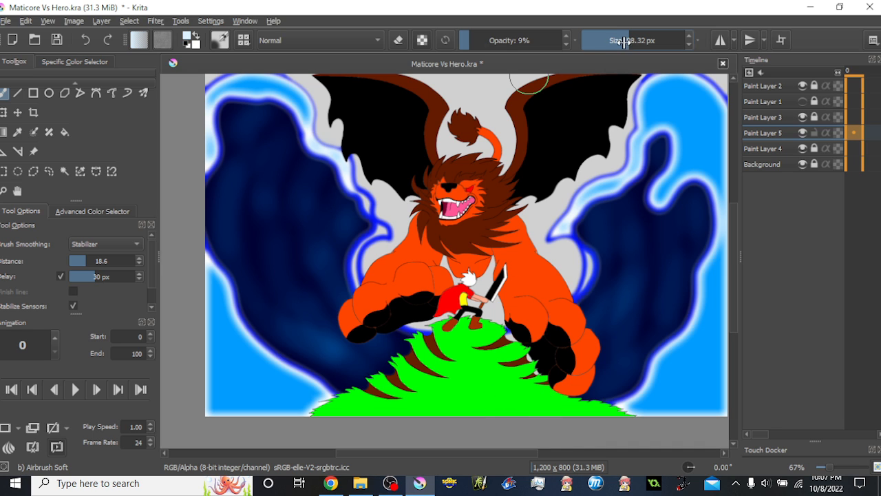
Streak the sky-blue areas in the canvas's lower corners with pale blue, using a 59.79 px brush at 19% opacity
mouse_move(234, 344)
left_mouse_down()
mouse_move(221, 358)
mouse_move(266, 396)
mouse_move(273, 419)
mouse_move(241, 418)
left_mouse_up()
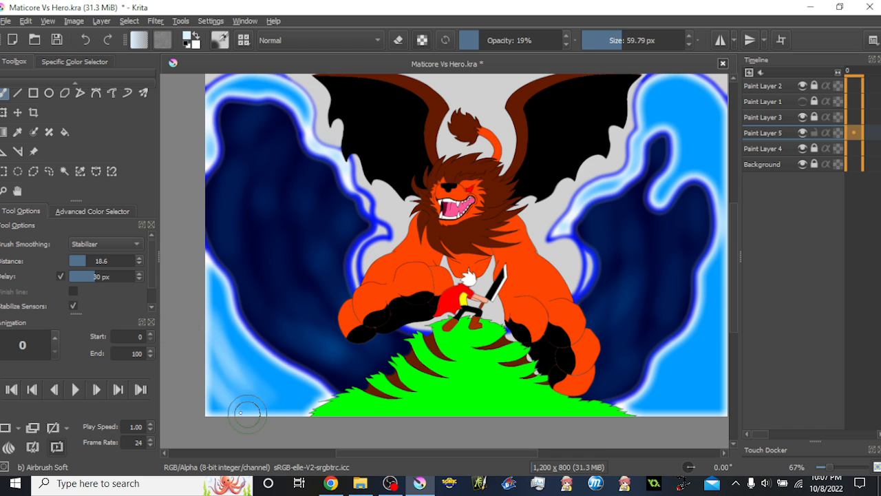
left_click(263, 453)
left_click_drag(546, 272, 307, 275)
left_click_drag(504, 275, 378, 264)
mouse_move(403, 391)
left_mouse_down()
mouse_move(345, 347)
mouse_move(458, 410)
mouse_move(324, 352)
mouse_move(415, 402)
mouse_move(391, 384)
mouse_move(385, 394)
mouse_move(405, 418)
mouse_move(374, 405)
mouse_move(401, 419)
mouse_move(378, 416)
left_mouse_up()
left_click_drag(351, 376, 383, 387)
left_click_drag(429, 416, 415, 494)
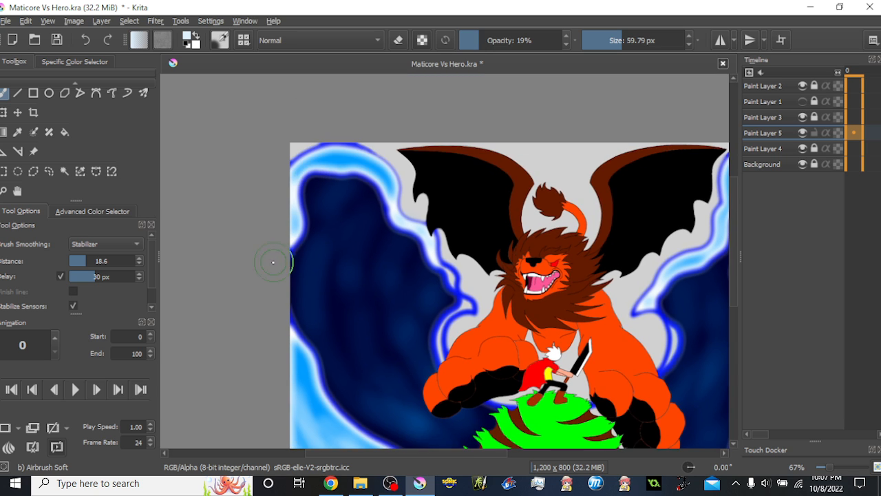
Add pale-blue streaks along the light-blue band at the top of the left cloud
mouse_move(316, 174)
left_mouse_down()
mouse_move(394, 163)
mouse_move(310, 172)
mouse_move(385, 164)
left_mouse_up()
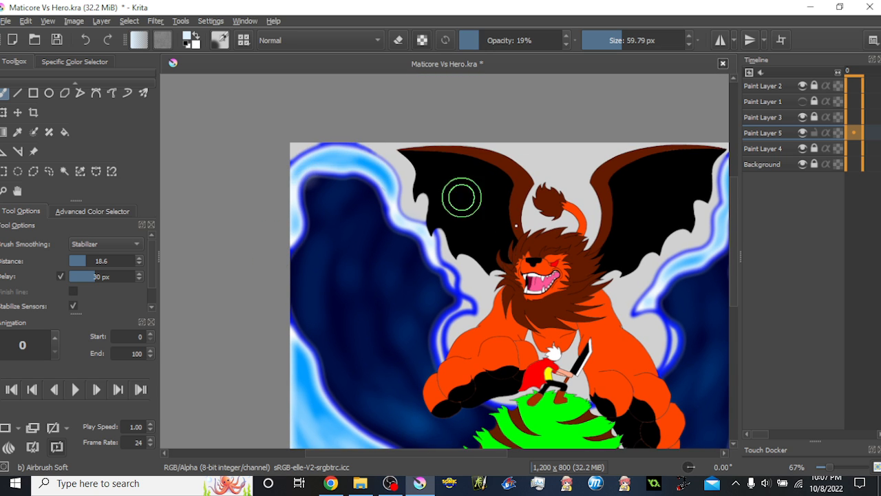
left_click_drag(585, 248, 427, 206)
mouse_move(652, 362)
left_mouse_down()
mouse_move(626, 295)
mouse_move(563, 383)
mouse_move(600, 390)
mouse_move(610, 319)
mouse_move(527, 358)
mouse_move(546, 358)
mouse_move(572, 334)
mouse_move(563, 387)
mouse_move(650, 295)
mouse_move(597, 384)
mouse_move(603, 341)
mouse_move(520, 379)
mouse_move(560, 406)
left_mouse_up()
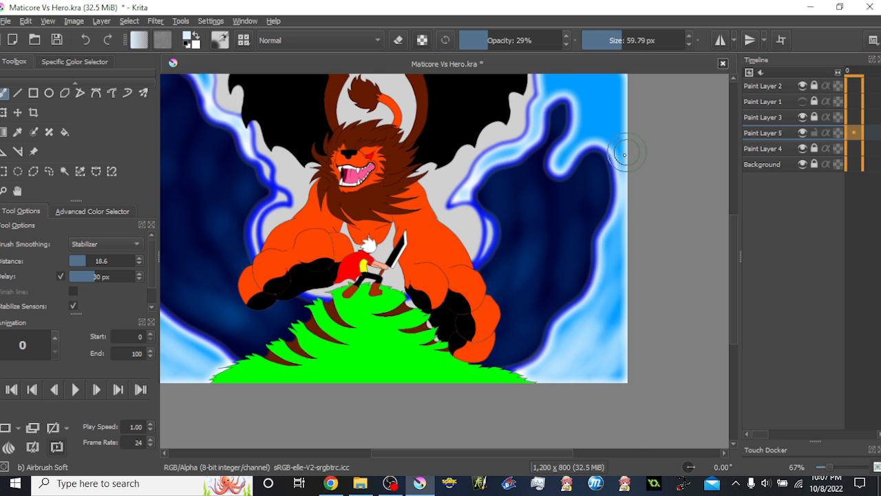
Paint pale-blue highlights at 29% opacity over the right cloud's upper light-blue area and around its curl
scroll(629, 295, "up", 3)
left_click_drag(597, 157, 622, 198)
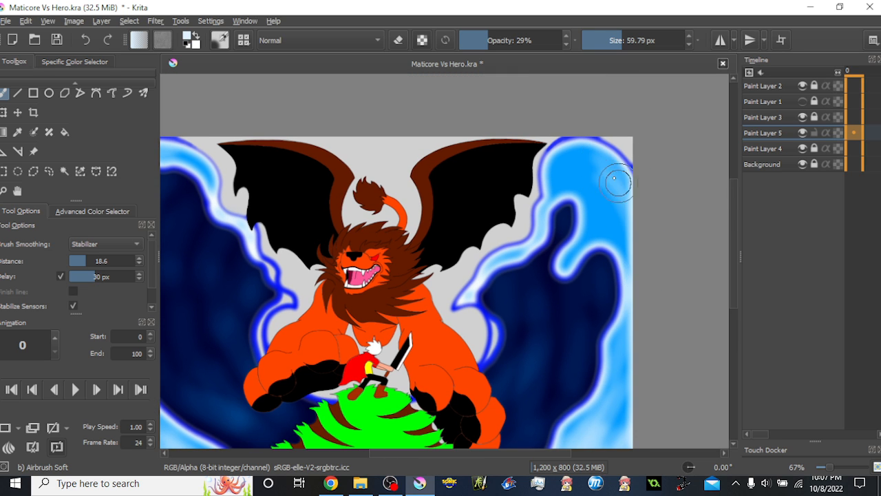
mouse_move(578, 153)
left_mouse_down()
mouse_move(669, 256)
mouse_move(584, 160)
mouse_move(663, 232)
mouse_move(592, 185)
mouse_move(639, 257)
mouse_move(576, 196)
mouse_move(666, 292)
mouse_move(600, 195)
left_mouse_up()
mouse_move(561, 170)
left_mouse_down()
mouse_move(607, 160)
mouse_move(600, 152)
mouse_move(568, 164)
mouse_move(546, 184)
mouse_move(542, 174)
mouse_move(590, 147)
mouse_move(554, 167)
mouse_move(574, 155)
mouse_move(627, 205)
mouse_move(613, 188)
mouse_move(544, 279)
left_mouse_up()
mouse_move(587, 232)
left_mouse_down()
mouse_move(635, 173)
mouse_move(586, 238)
mouse_move(611, 225)
left_mouse_up()
left_click_drag(535, 239, 615, 265)
left_click_drag(342, 172, 346, 177)
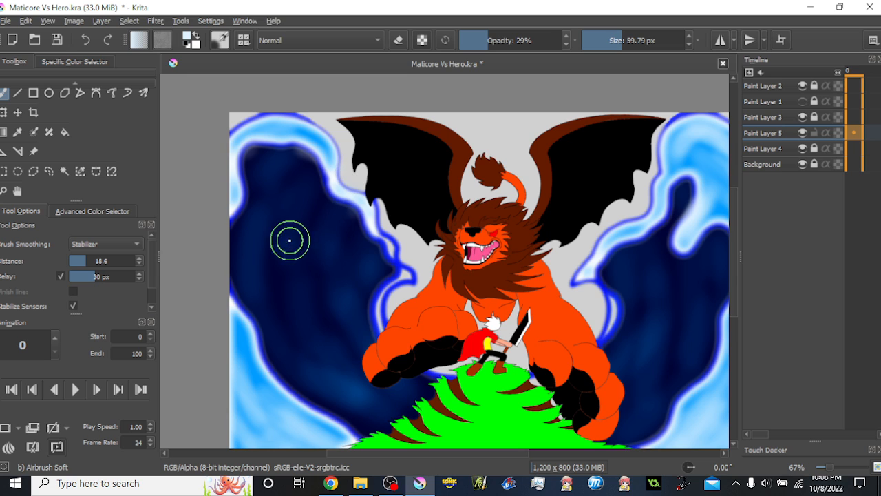
Add a new paint layer directly above Paint Layer 4 and lock Paint Layer 5
left_click_drag(292, 318, 274, 250)
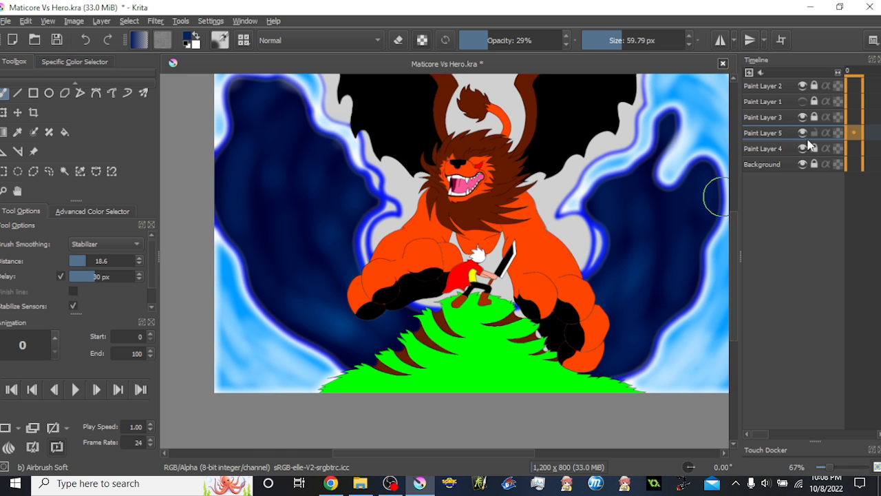
left_click(779, 149)
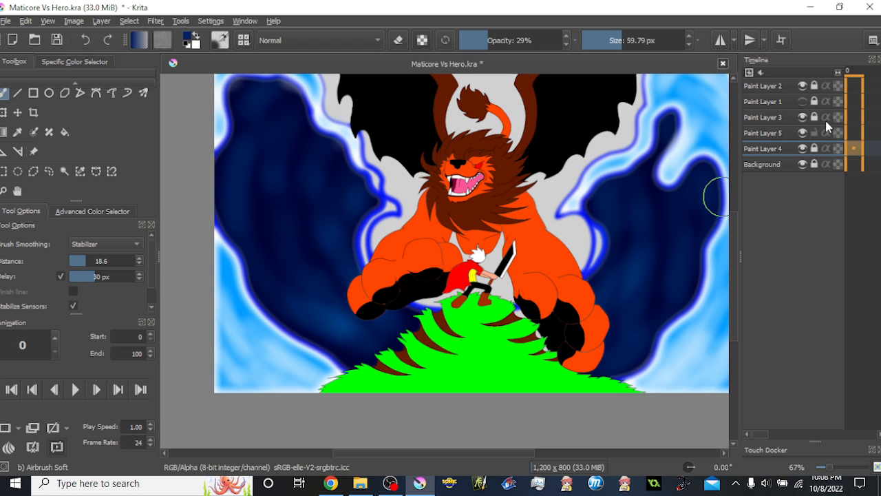
key("Insert")
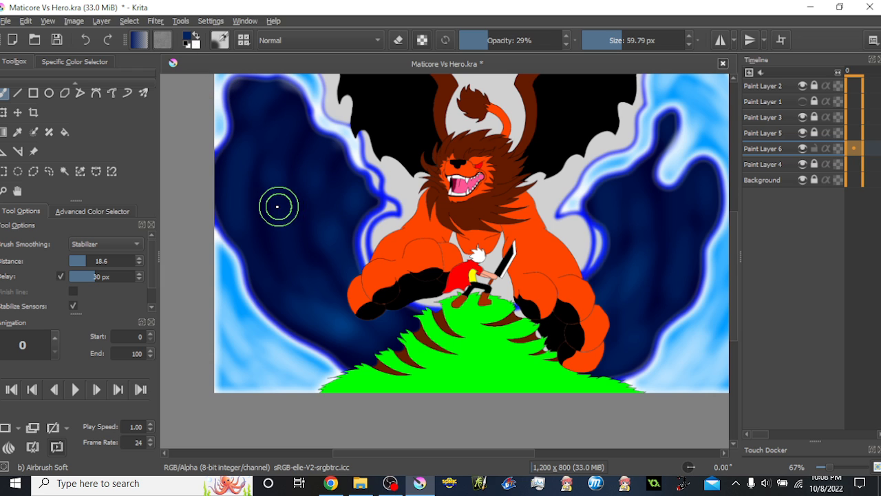
Sample the left cloud's dark navy and shade its outer light-blue band and upper rim at 29% opacity
left_click(262, 208, "ctrl")
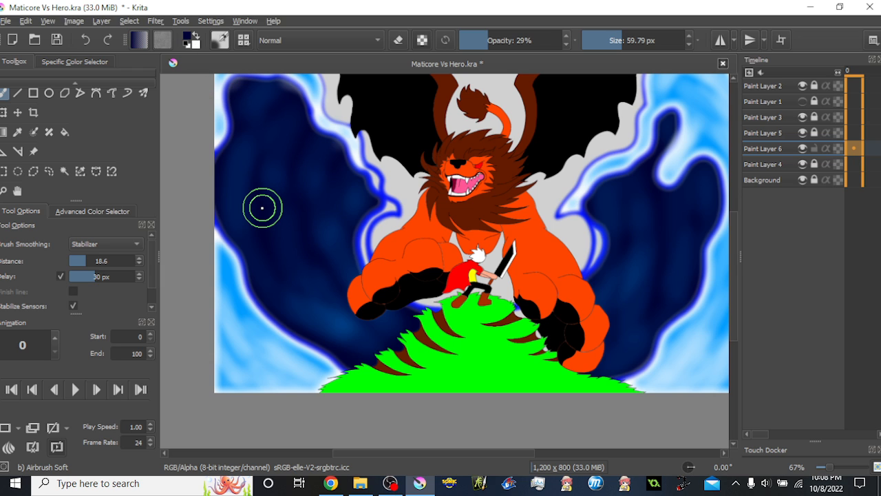
mouse_move(267, 383)
left_mouse_down()
mouse_move(217, 338)
mouse_move(292, 411)
mouse_move(216, 353)
mouse_move(306, 398)
mouse_move(243, 337)
mouse_move(345, 389)
mouse_move(250, 345)
mouse_move(260, 335)
mouse_move(215, 276)
left_mouse_up()
scroll(227, 183, "up", 3)
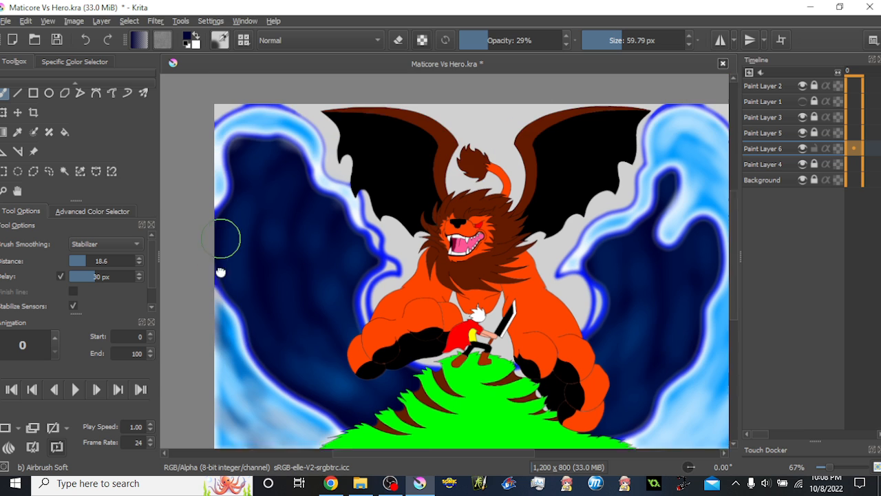
left_click_drag(237, 189, 325, 214)
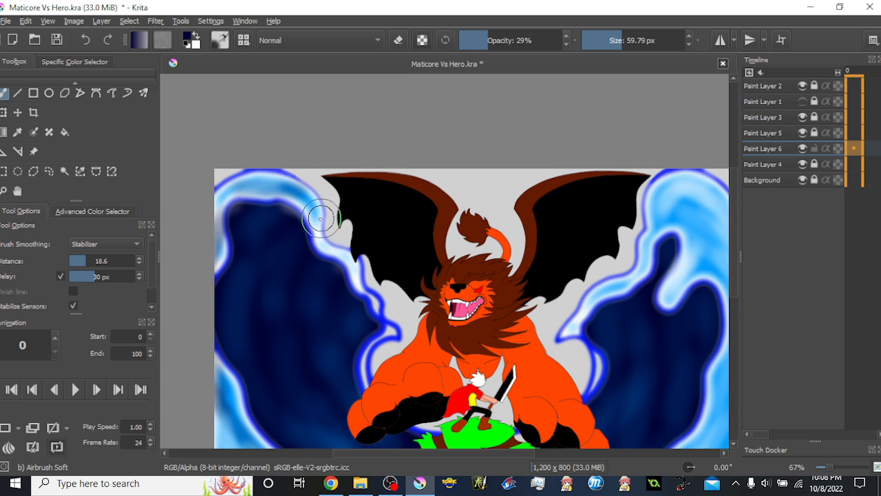
left_click_drag(345, 252, 248, 166)
Shade the right cloud's light-blue top and outer edge with soft dark navy strokes
mouse_move(592, 181)
left_mouse_down()
mouse_move(599, 134)
mouse_move(610, 133)
mouse_move(658, 191)
left_mouse_up()
mouse_move(584, 168)
left_mouse_down()
mouse_move(610, 173)
mouse_move(617, 242)
left_mouse_up()
left_click_drag(630, 291, 615, 184)
left_click_drag(624, 238, 605, 258)
mouse_move(611, 323)
left_mouse_down()
mouse_move(586, 333)
mouse_move(516, 330)
mouse_move(590, 230)
left_mouse_up()
left_click_drag(623, 152, 622, 241)
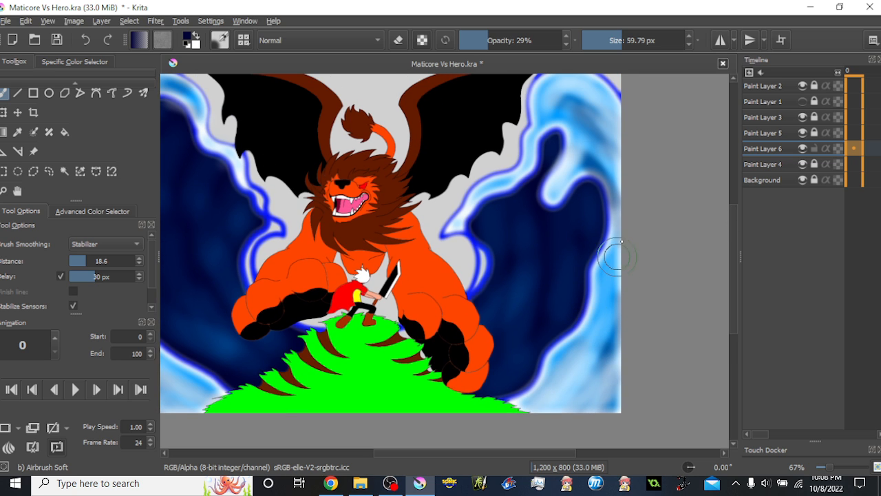
Try a sampled pale-blue stroke over the right cloud's curl
left_click(574, 157, "ctrl")
left_click_drag(548, 143, 570, 209)
key("ctrl+z")
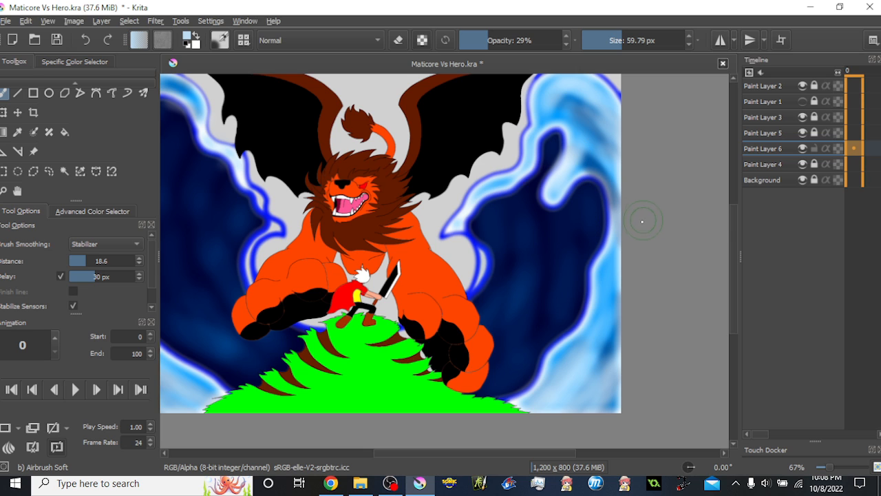
Toggle Paint Layer 5's visibility to compare the clouds with and without its streaks
left_click(804, 134)
left_click(805, 134)
left_click(805, 135)
left_click(805, 135)
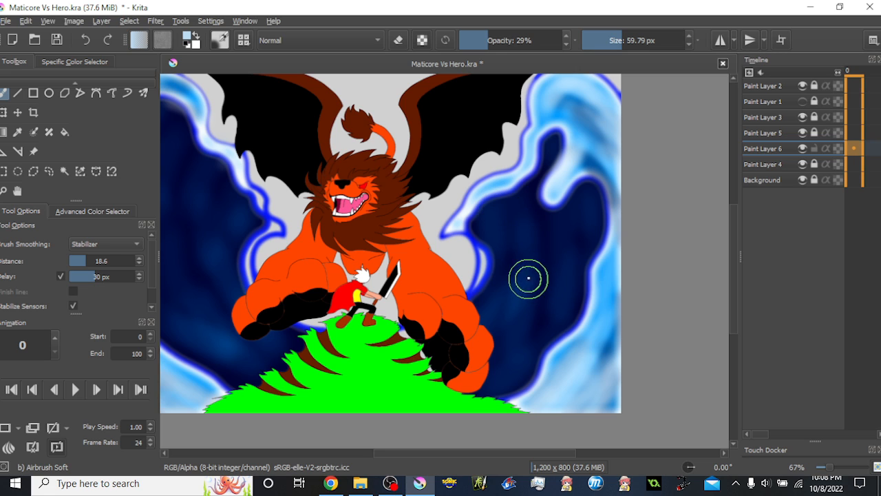
Sample a deep blue from the right cloud and softly shade the dark interiors of both clouds at 29% opacity
left_click(583, 300, "ctrl")
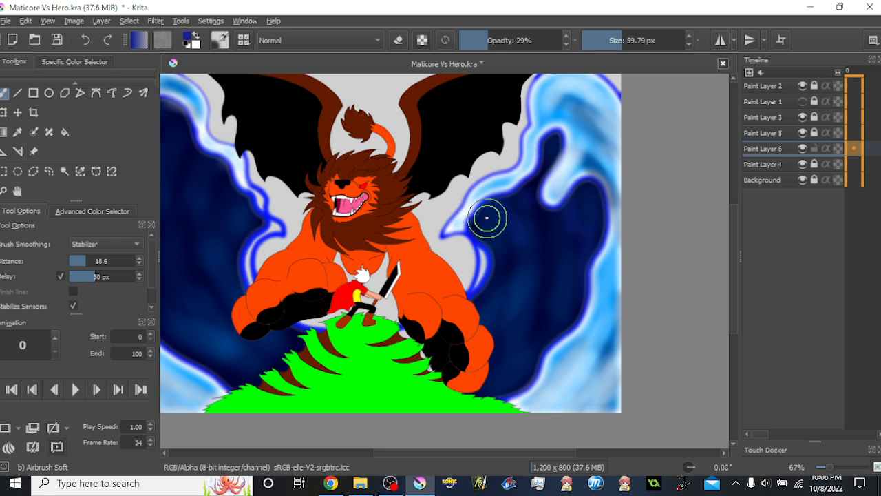
left_click_drag(564, 271, 500, 379)
left_click_drag(565, 319, 526, 384)
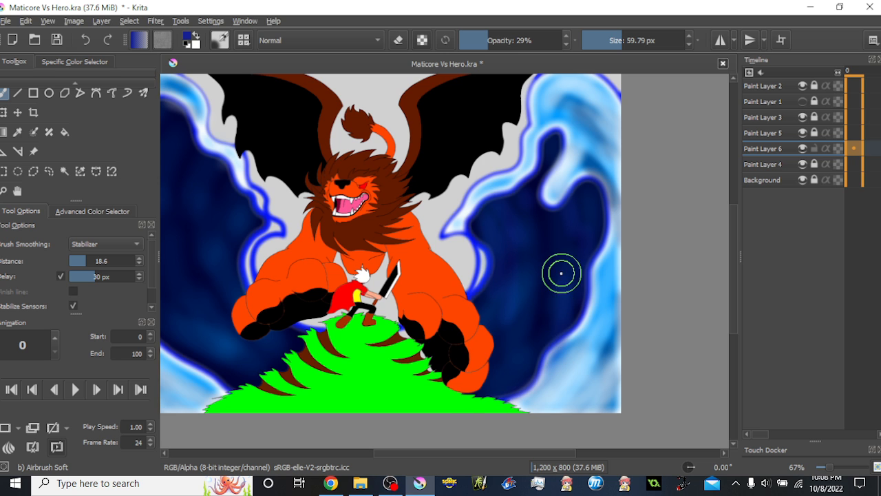
left_click_drag(479, 343, 524, 348)
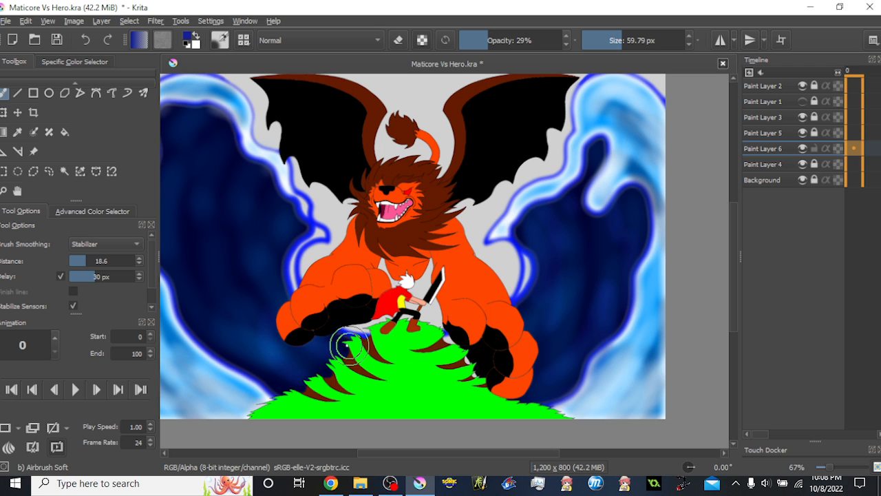
left_click_drag(278, 321, 347, 342)
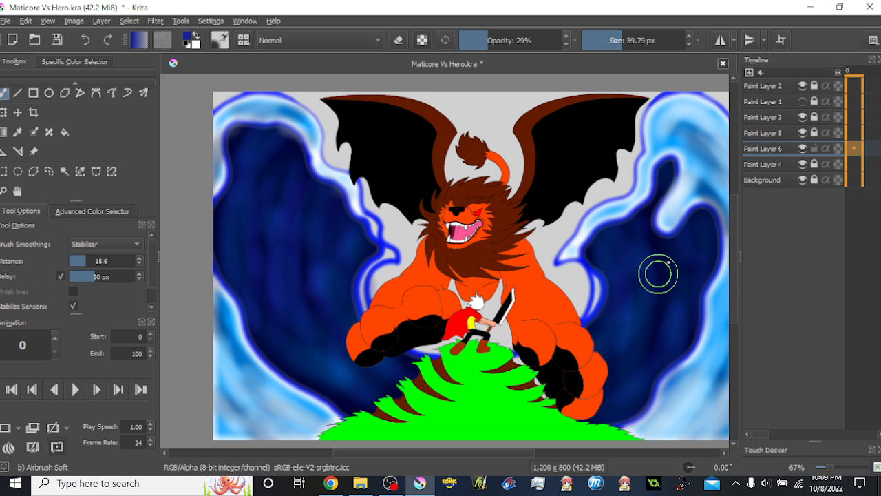
Toggle the visibility of Paint Layers 4, 6 and 5 in turn to compare what each contributes to the clouds
scroll(605, 286, "down", 1)
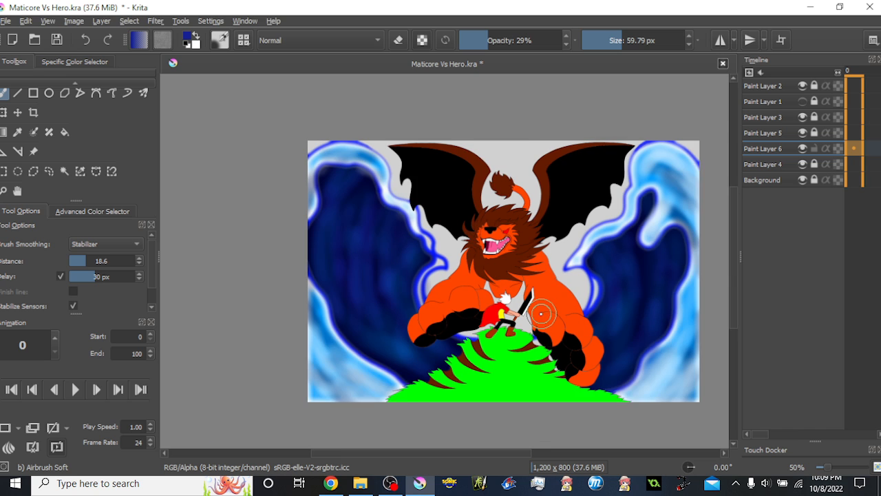
scroll(541, 314, "up", 1)
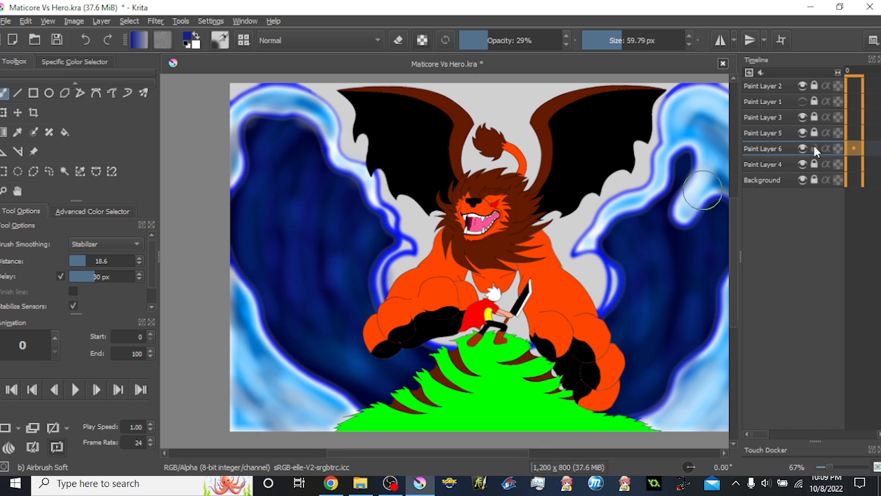
left_click(803, 165)
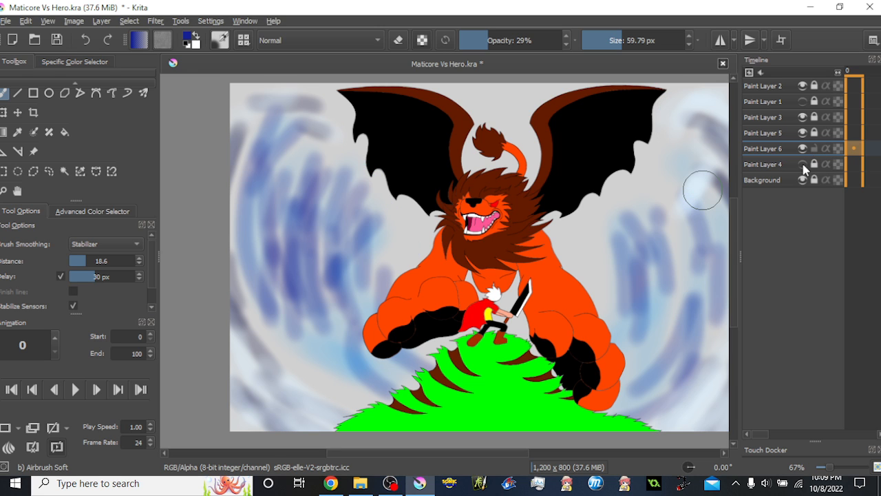
left_click(803, 165)
left_click(803, 164)
left_click(803, 165)
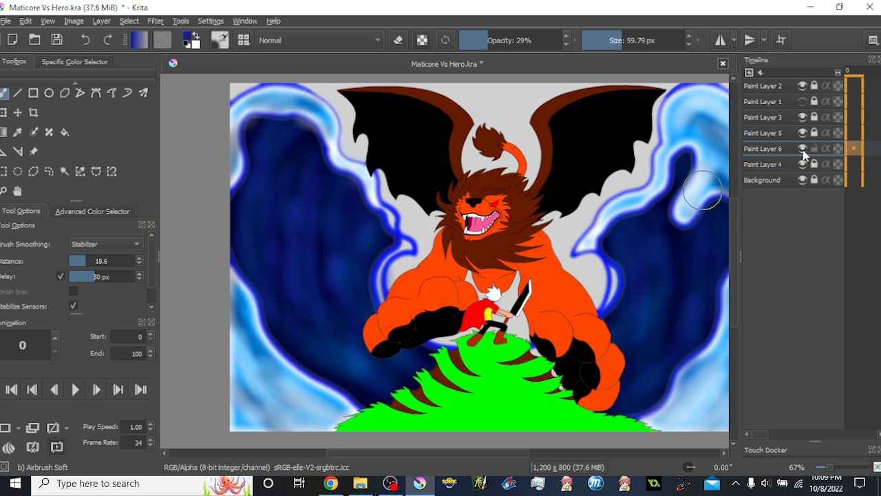
left_click(803, 149)
left_click(803, 149)
left_click(803, 133)
left_click(803, 133)
Add a new paint layer directly above the Background layer and make its first frame active
left_click(795, 179)
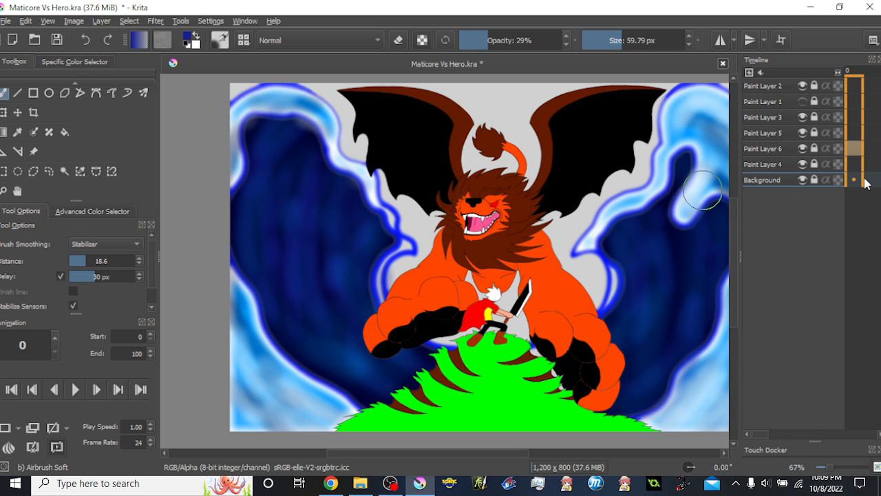
scroll(553, 265, "down", 1)
scroll(462, 253, "up", 1)
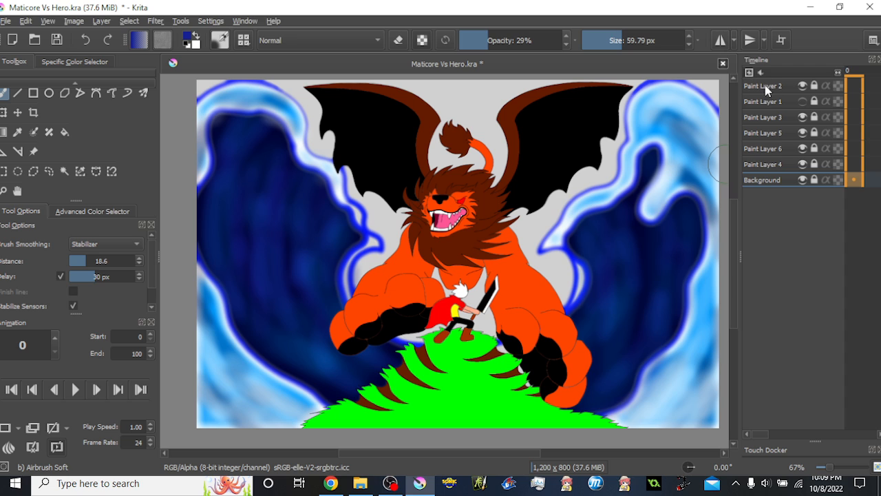
key("Insert")
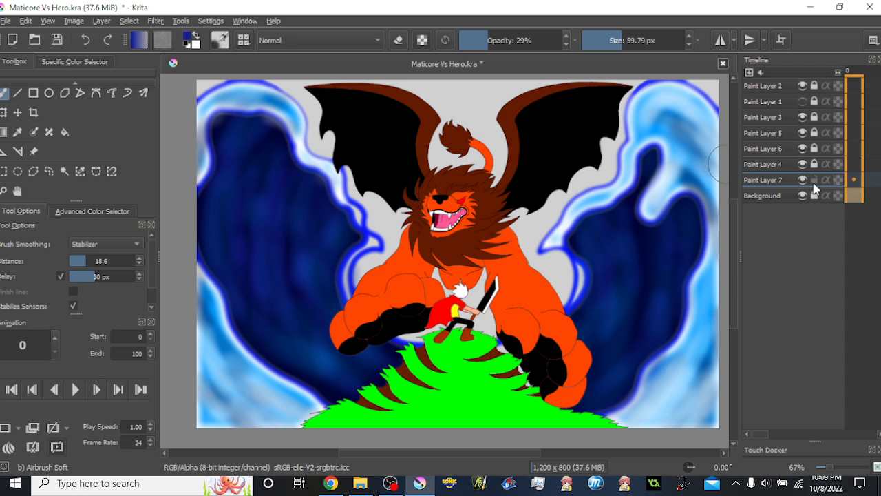
left_click(858, 180)
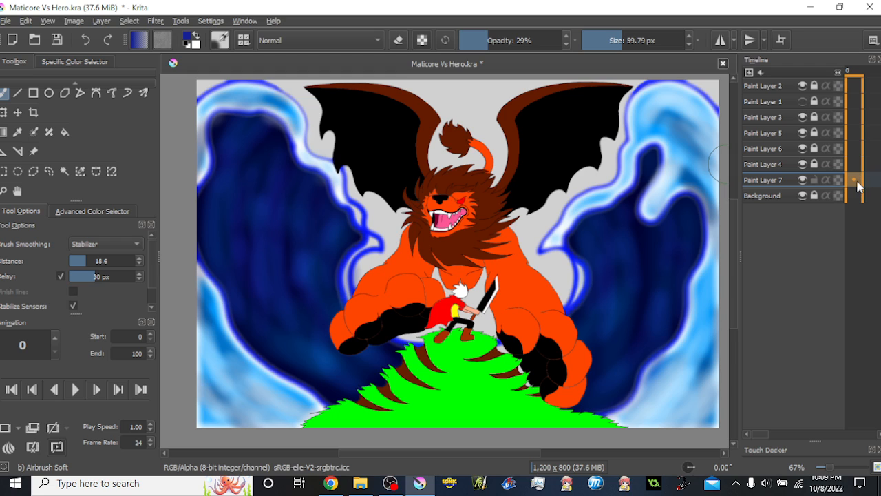
left_click(858, 196)
left_click(858, 179)
left_click(856, 194)
left_click(856, 181)
left_click(857, 195)
left_click(856, 181)
left_click(856, 193)
left_click(856, 180)
left_click(855, 193)
left_click(854, 179)
Choose a dark red foreground colour and set the airbrush to 100% opacity and 1,000 px size
key("d")
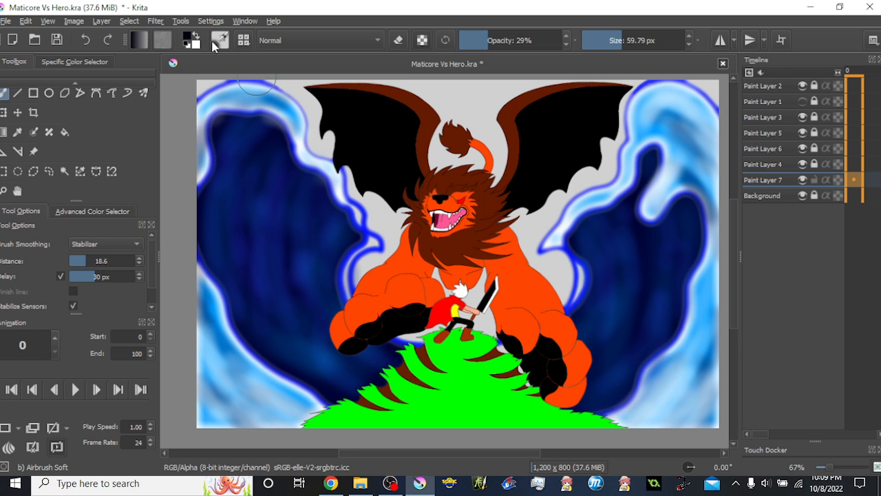
left_click(190, 35)
left_click(337, 168)
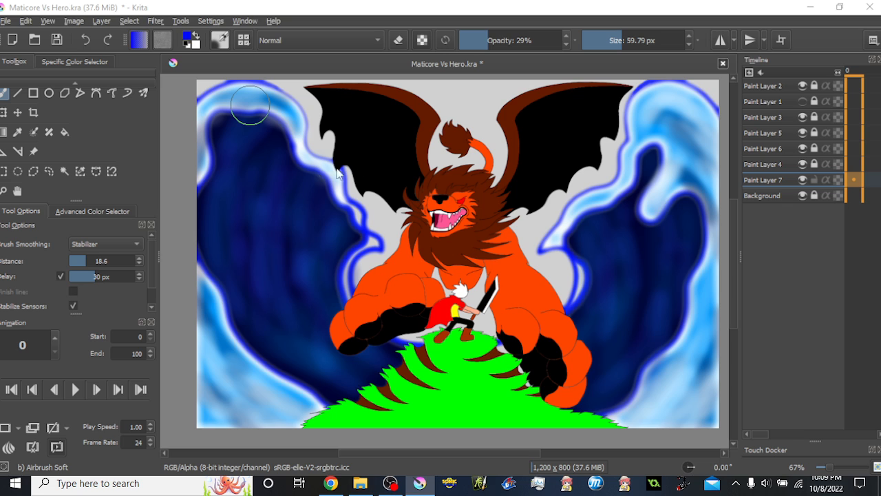
left_click(288, 171)
left_click(375, 122)
left_click_drag(547, 46, 639, 43)
left_click_drag(641, 43, 694, 45)
Try airbrushing dark red across the sky behind the manticore on the new layer, and undo the stroke
mouse_move(355, 151)
left_mouse_down()
mouse_move(276, 152)
mouse_move(364, 136)
mouse_move(793, 136)
mouse_move(356, 154)
mouse_move(205, 141)
mouse_move(517, 157)
mouse_move(842, 231)
mouse_move(792, 252)
mouse_move(523, 238)
mouse_move(339, 196)
mouse_move(272, 179)
mouse_move(301, 128)
mouse_move(301, 98)
left_mouse_up()
scroll(427, 187, "down", 1)
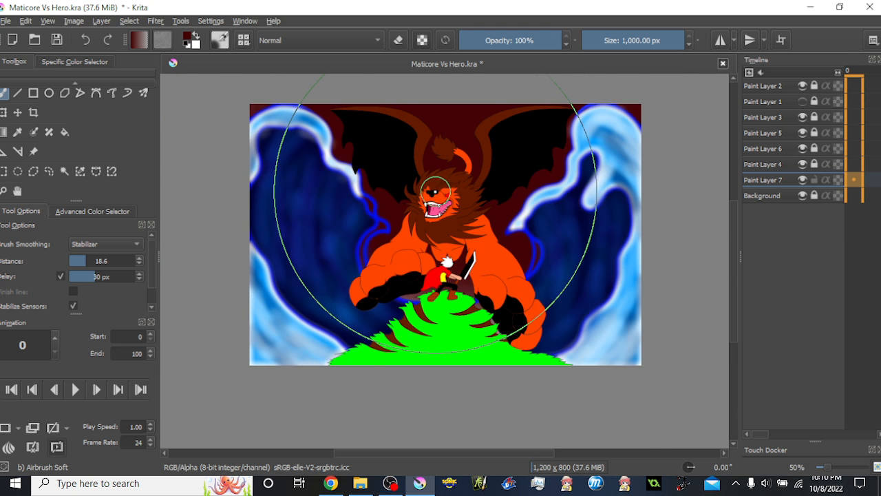
scroll(436, 191, "up", 1)
key("ctrl+z")
scroll(435, 190, "down", 1)
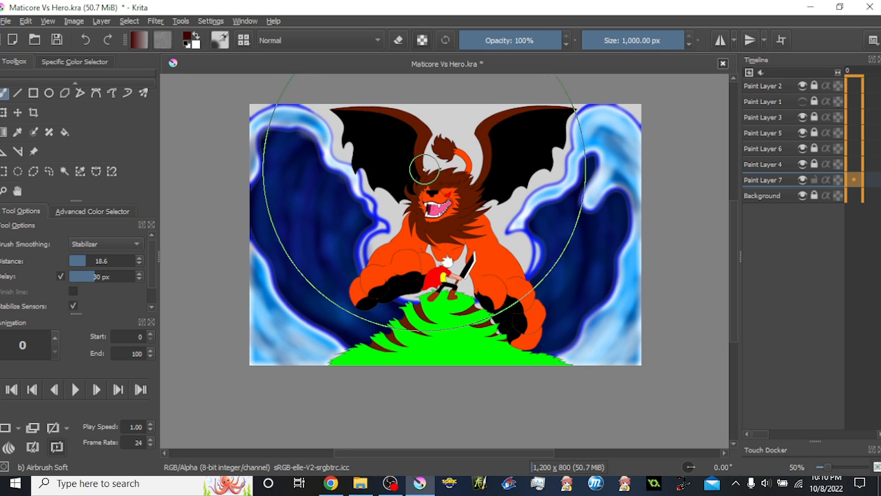
scroll(427, 179, "up", 1)
Try filling the grey sky around the wings and the upper corners with dark red, and undo the fills
left_click(61, 135)
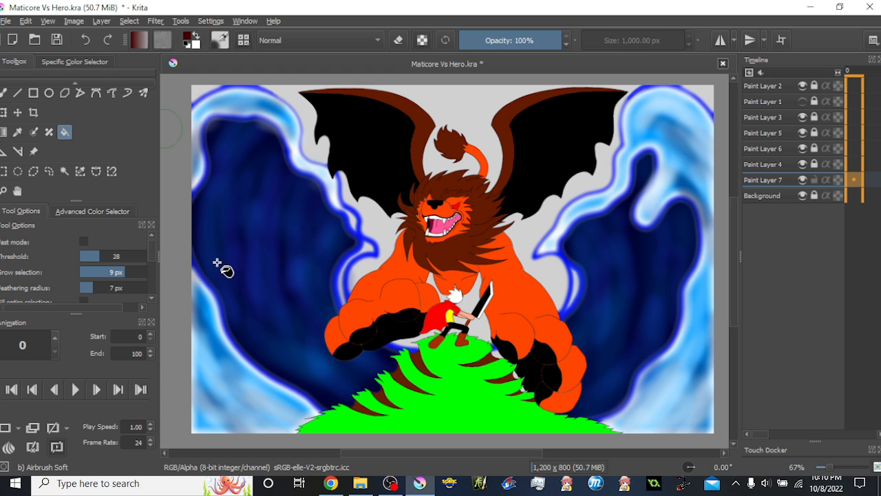
left_click(384, 233)
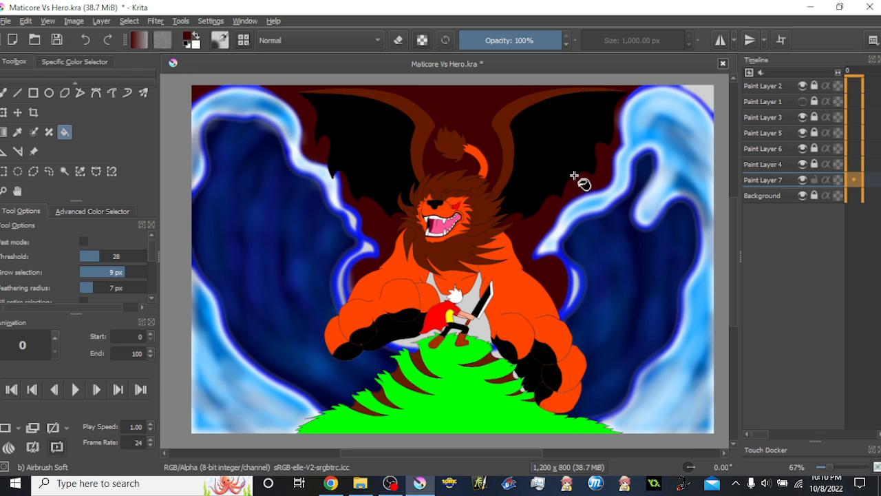
left_click(708, 92)
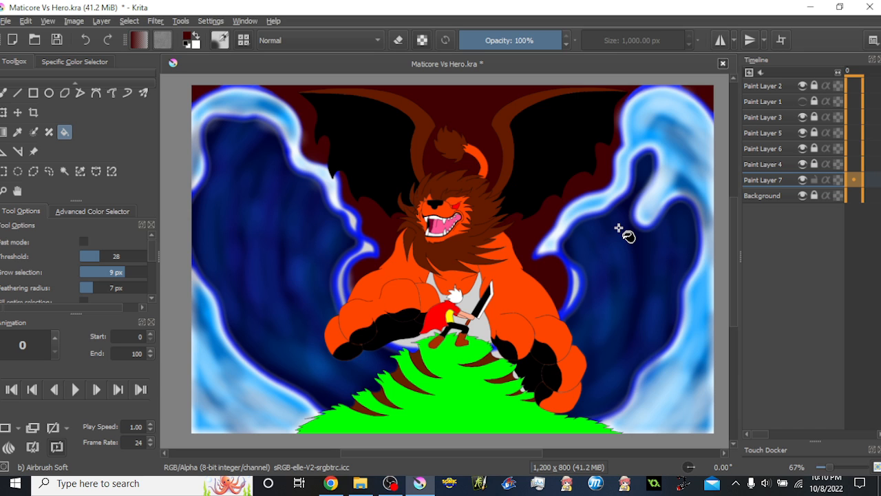
key("ctrl+z")
key("ctrl+z")
key("ctrl+z")
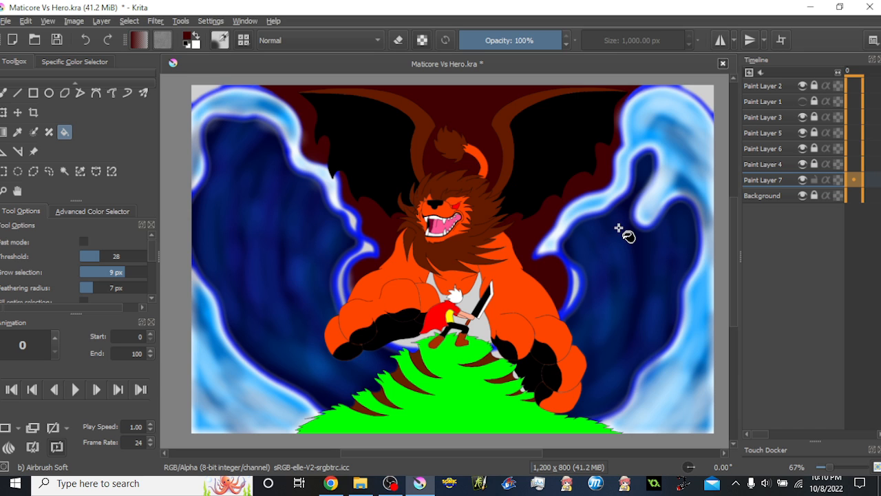
key("ctrl+z")
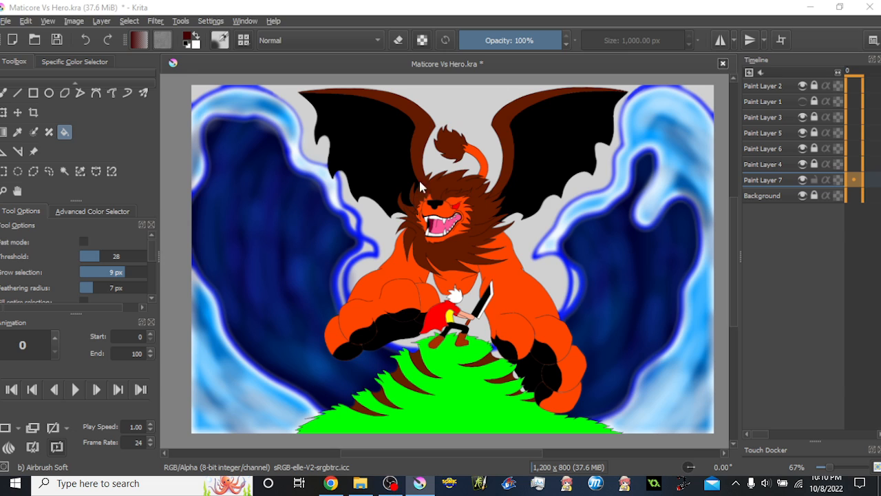
Sample a near-black navy and fill the grey sky around the manticore's wings and shoulders with it
left_click(484, 245, "ctrl")
left_click(387, 219, "ctrl")
left_click(368, 114, "ctrl")
left_click(523, 227)
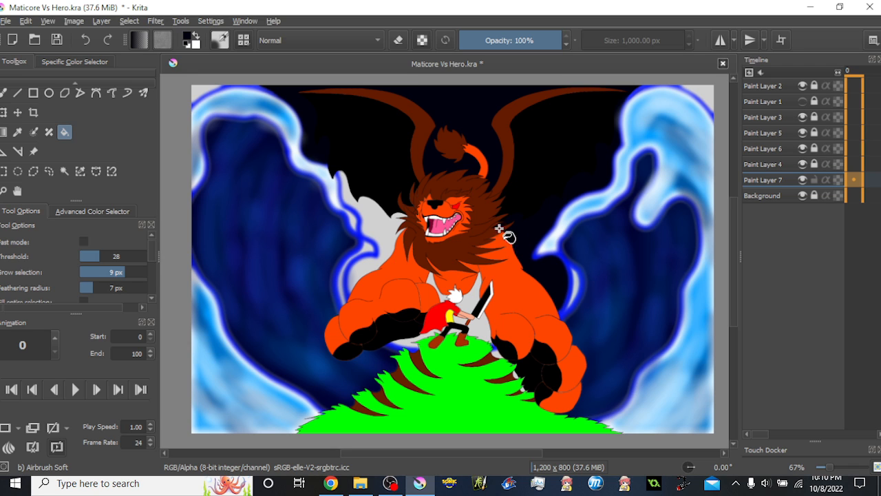
left_click(386, 230)
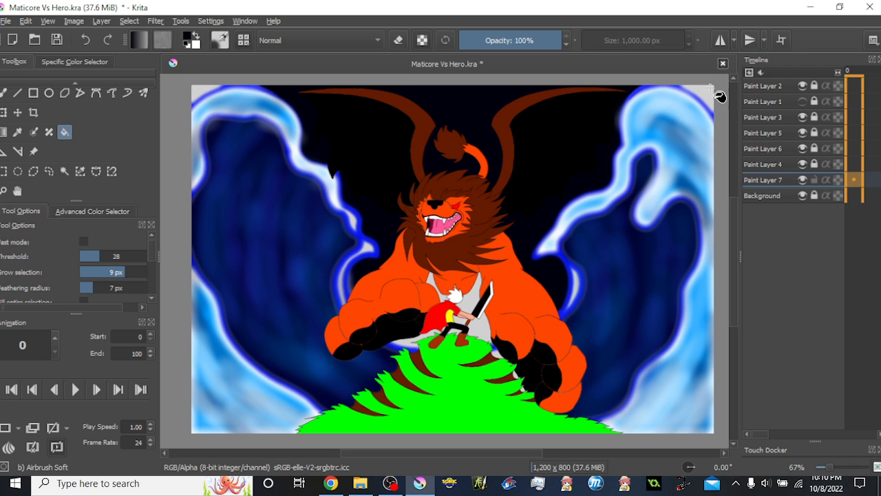
Fill the grey gaps around the hero below the manticore's chest and the remaining upper corners with near-black navy
scroll(451, 329, "up", 2)
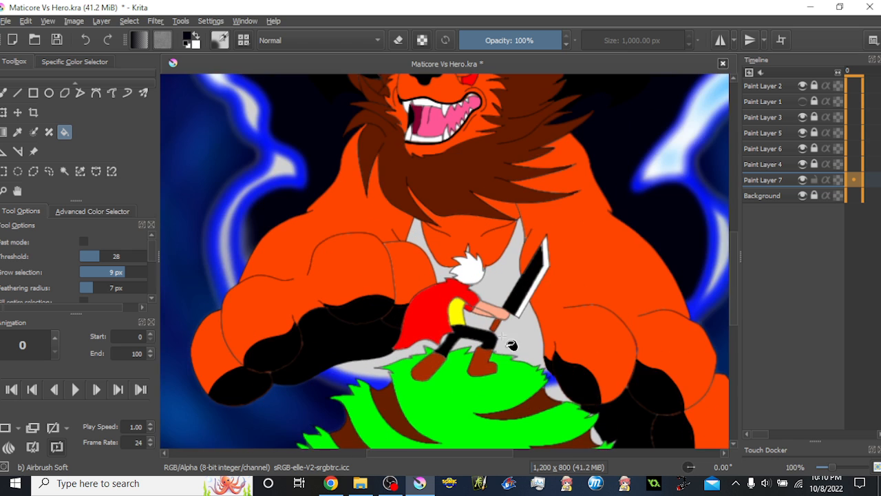
left_click(521, 294)
left_click(503, 273)
left_click_drag(530, 229, 571, 153)
left_click(509, 270)
left_click(446, 281)
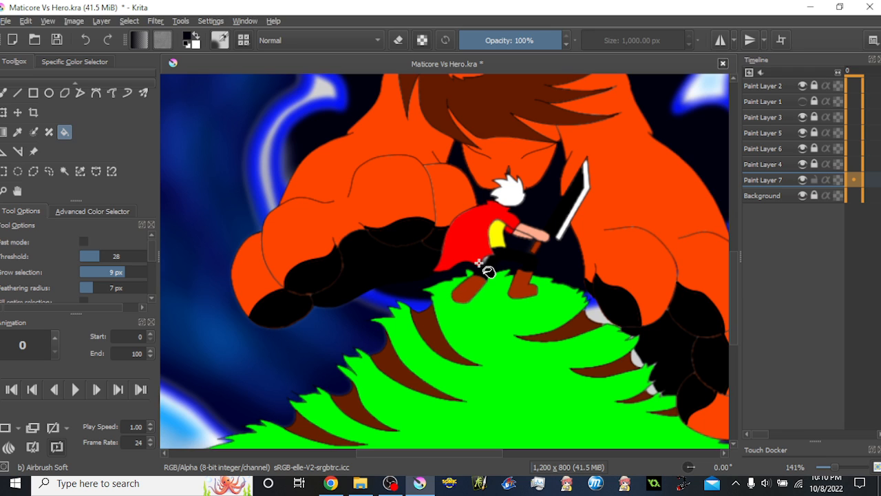
left_click_drag(497, 173, 454, 281)
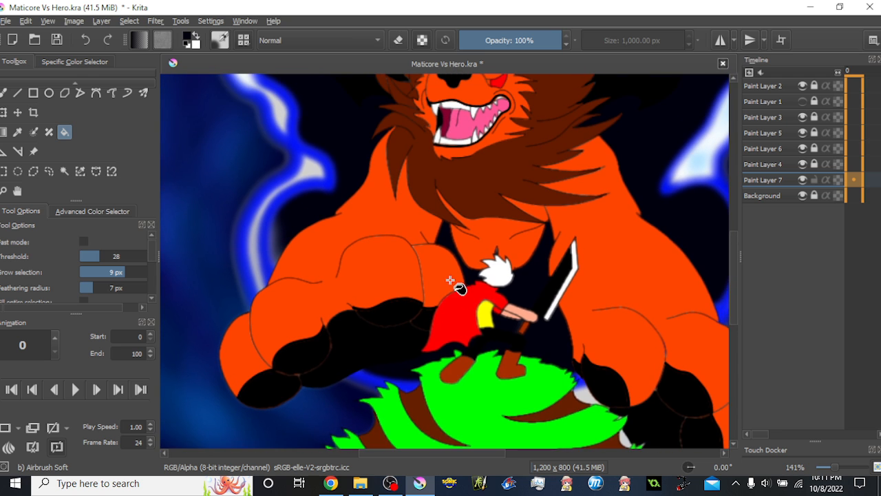
scroll(404, 276, "down", 3)
left_click_drag(391, 241, 400, 270)
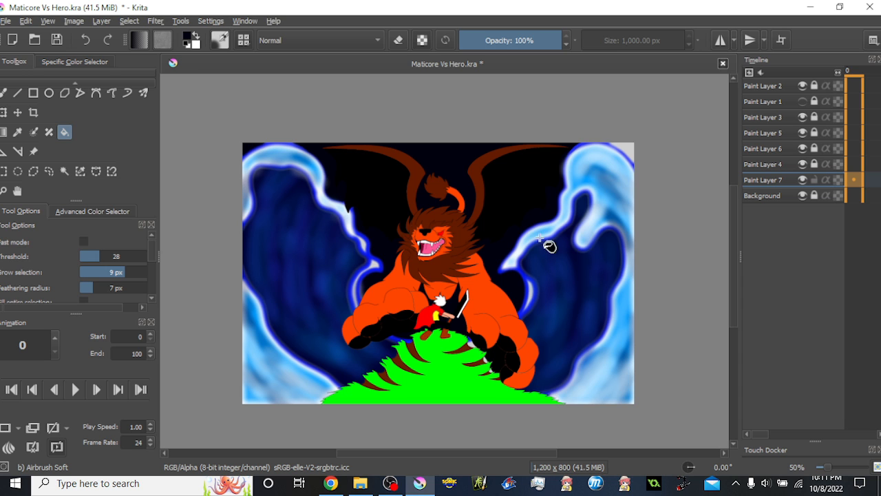
scroll(404, 266, "up", 2)
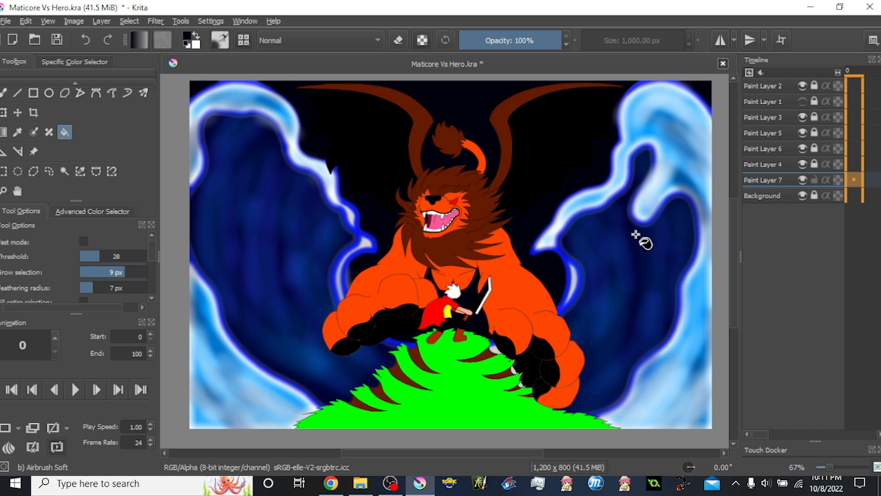
Toggle Paint Layers 6 and 4 to identify the cloud layer, and unlock Paint Layer 4 for editing
left_click(803, 148)
left_click(803, 148)
left_click(803, 164)
left_click(803, 164)
left_click(810, 163)
Fill the small grey gaps between the grass edge and the manticore's right-hand claws with dark navy
scroll(506, 369, "up", 4)
left_click(482, 302)
left_click_drag(544, 368, 521, 313)
left_click(536, 334)
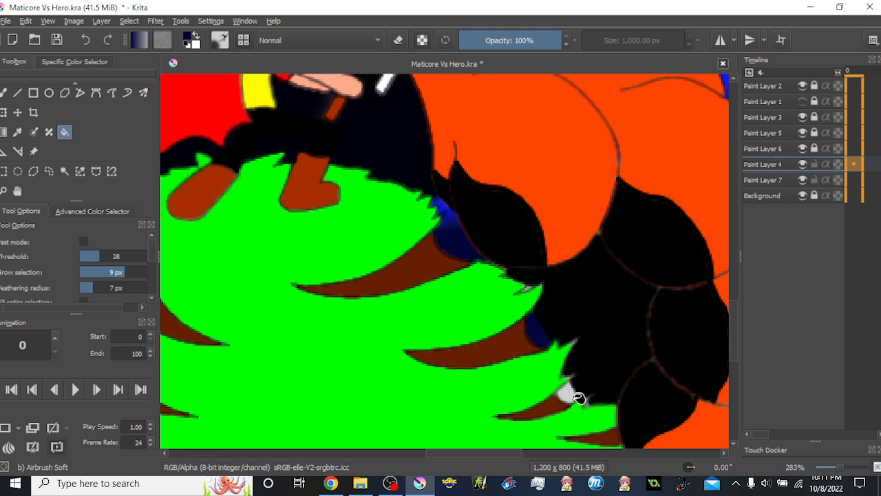
left_click(569, 390)
left_click(526, 288)
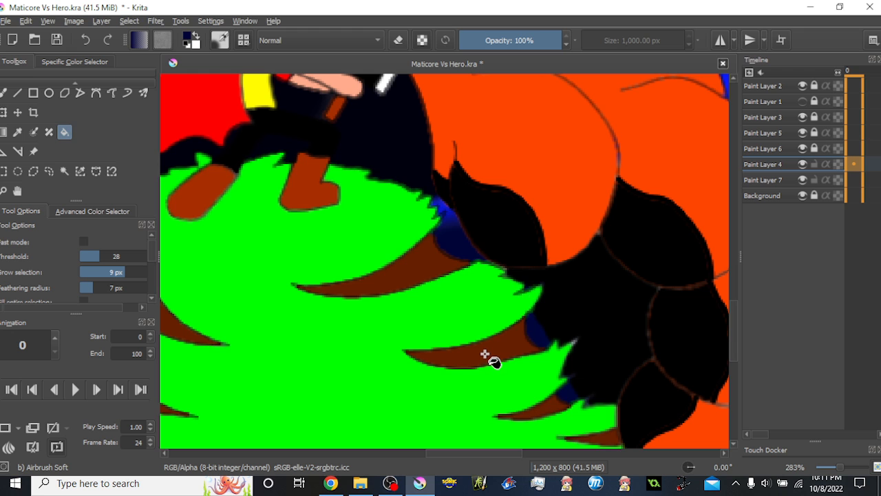
Try filling the grey crescent at the right cloud's inner edge with white, and undo the fill
scroll(488, 352, "down", 1)
scroll(483, 355, "down", 2)
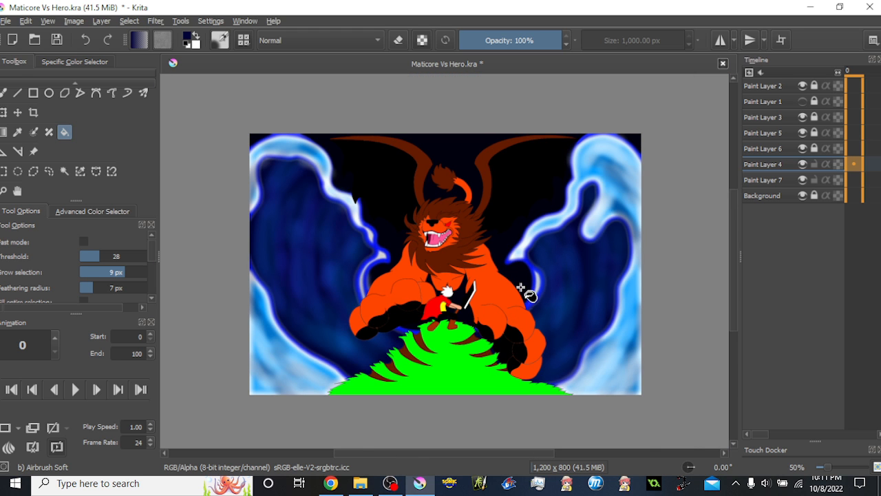
scroll(543, 271, "up", 4)
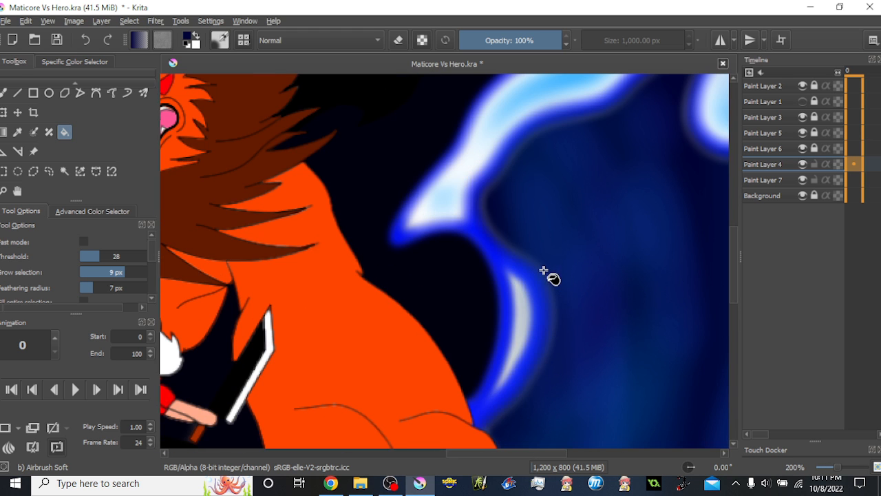
left_click(198, 36)
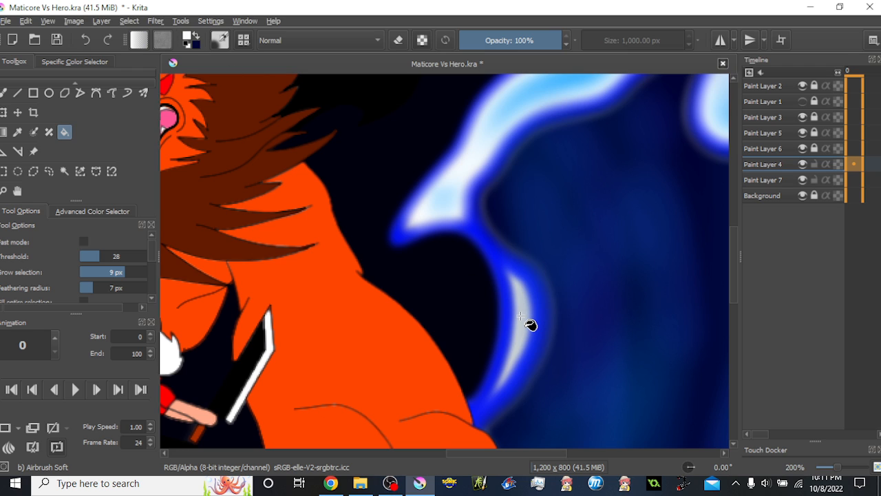
left_click(527, 322)
key("ctrl+z")
Toggle Paint Layer 4's visibility to compare the whole scene with and without the blue cloud base
scroll(527, 321, "down", 3)
left_click(803, 165)
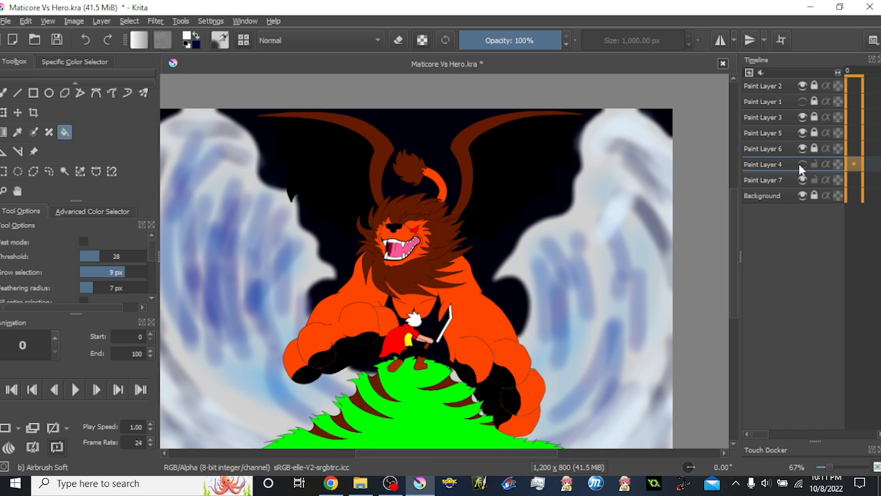
left_click(802, 165)
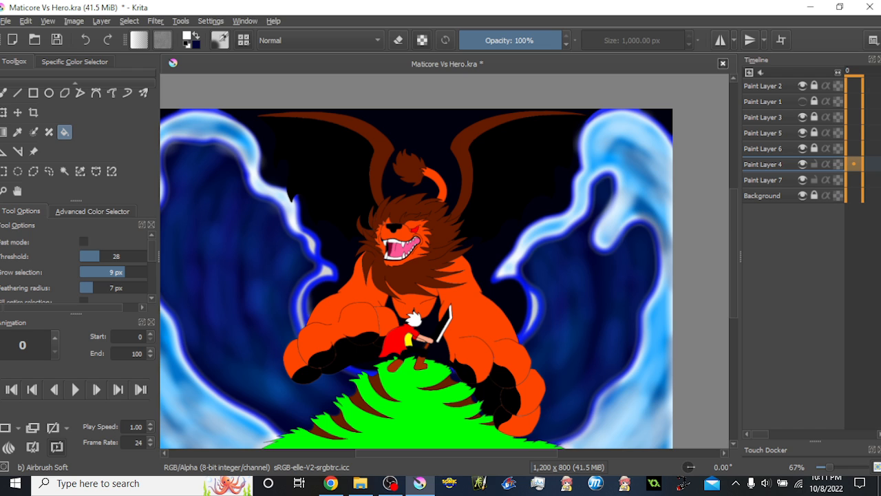
Toggle Paint Layer 7's visibility to compare the scene with and without the dark sky, and make it the active layer
left_click(803, 182)
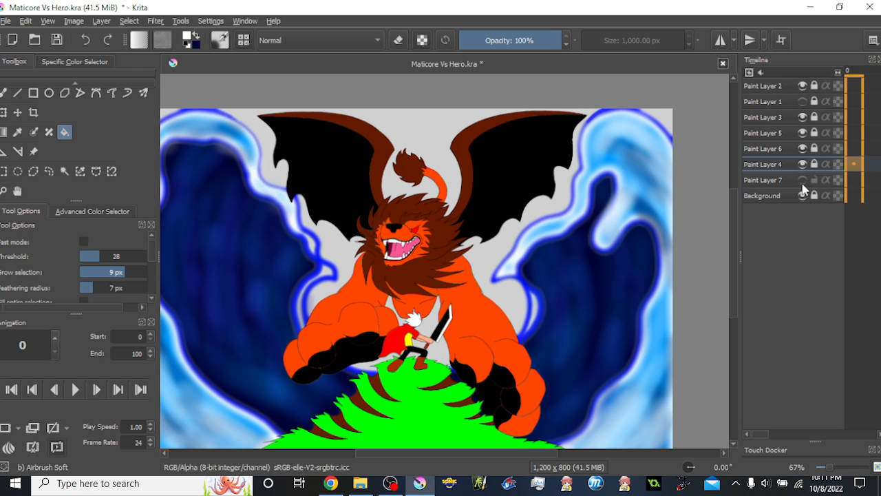
left_click(802, 180)
left_click(780, 181)
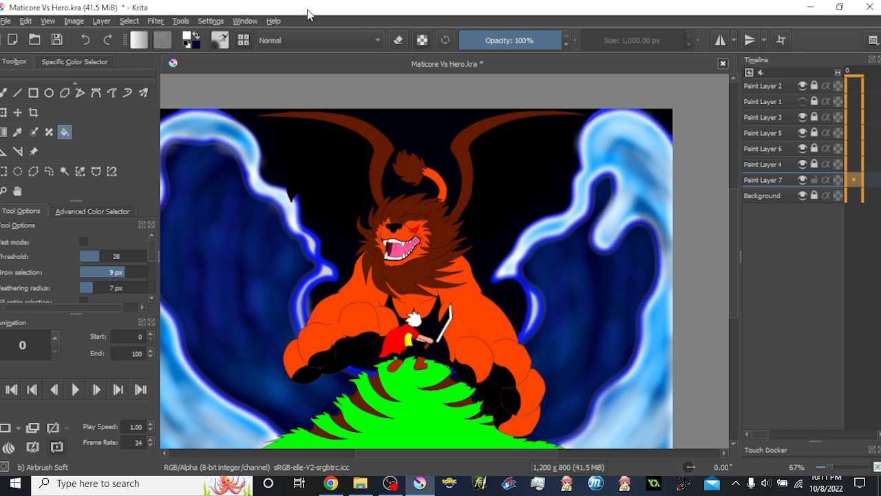
Airbrush a soft lavender glow over the dark sky behind the manticore's wings, using 16% opacity and a 350.60 px brush
key("b")
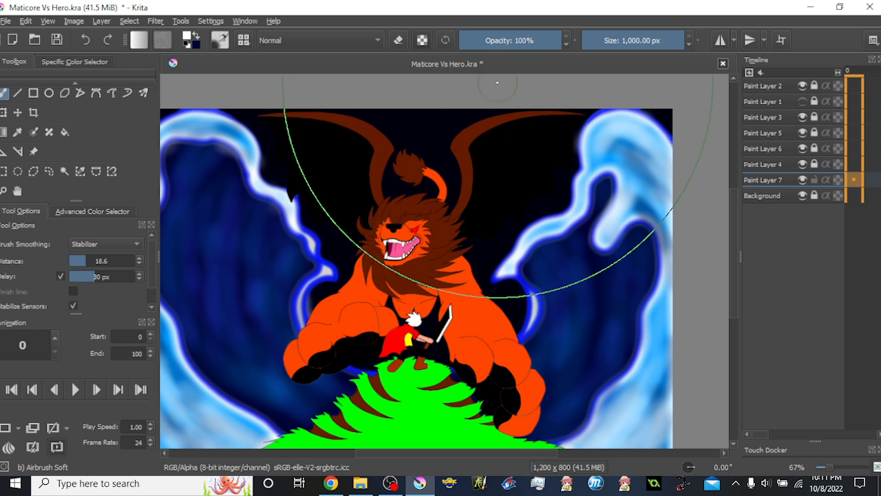
left_click(493, 40)
left_click_drag(491, 40, 490, 40)
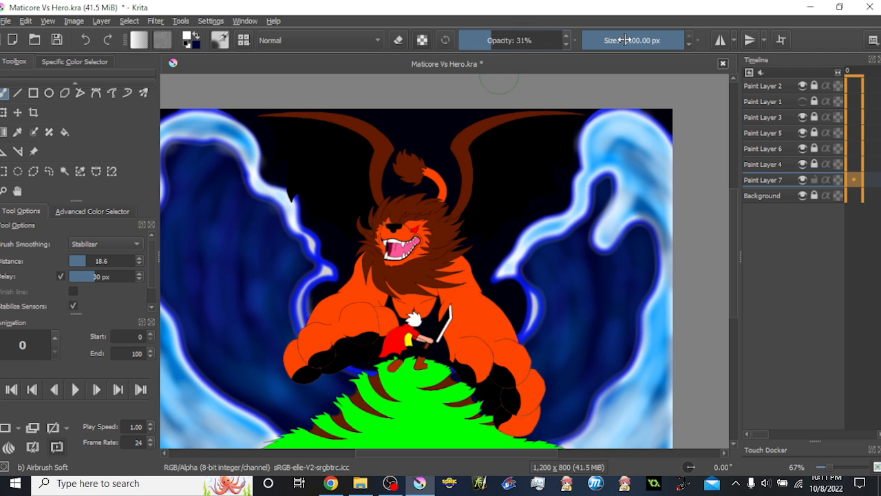
left_click_drag(626, 40, 655, 41)
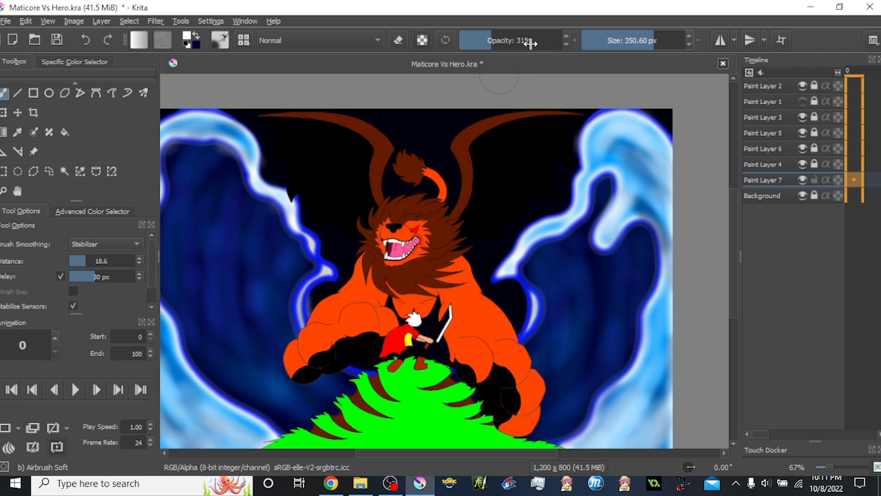
left_click_drag(531, 42, 475, 40)
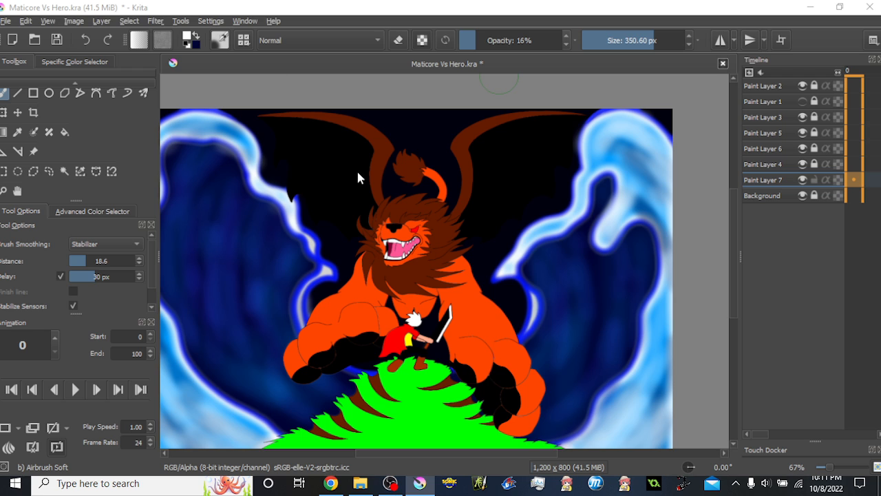
left_click(337, 194)
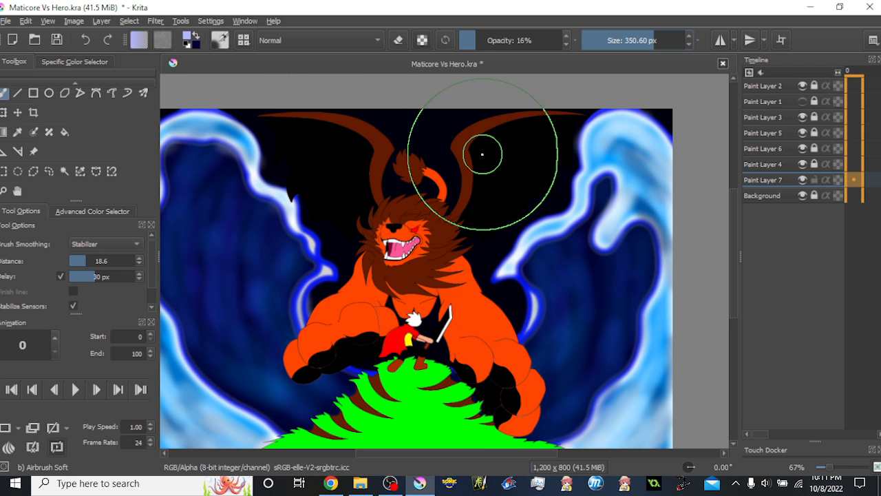
mouse_move(542, 239)
left_mouse_down()
mouse_move(560, 170)
mouse_move(430, 214)
mouse_move(568, 218)
mouse_move(586, 229)
mouse_move(588, 212)
mouse_move(536, 185)
mouse_move(570, 170)
left_mouse_up()
left_click_drag(347, 164, 441, 177)
mouse_move(332, 184)
left_mouse_down()
mouse_move(358, 152)
mouse_move(274, 163)
mouse_move(520, 182)
mouse_move(484, 143)
mouse_move(502, 175)
mouse_move(521, 152)
mouse_move(456, 154)
mouse_move(502, 187)
mouse_move(559, 75)
left_mouse_up()
Build up a bright moon behind the tail with a 156.13 px brush, raising opacity to 56% and 71% and lightening the lavender to near-white
left_click_drag(496, 40, 517, 41)
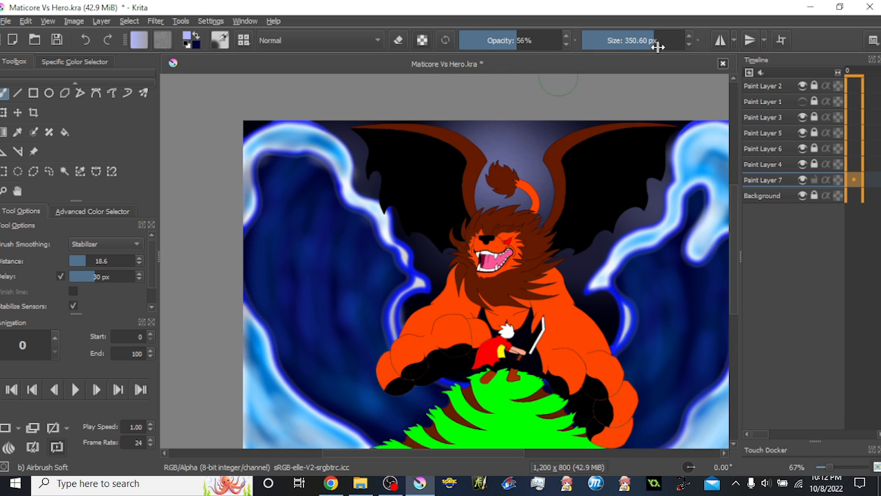
left_click_drag(626, 41, 631, 42)
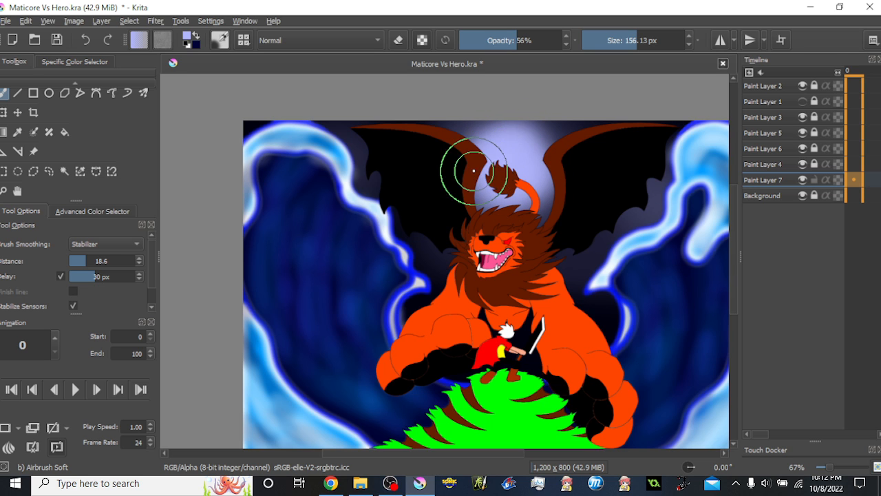
left_click(531, 40)
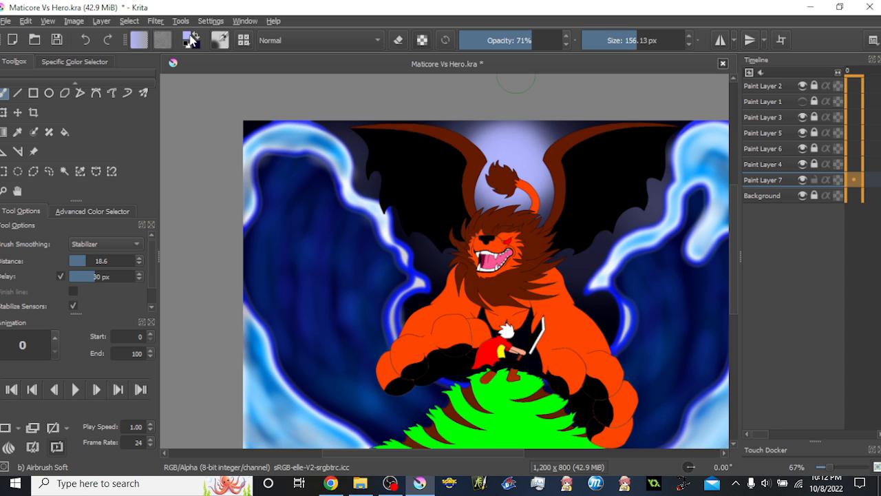
key("l")
key("l")
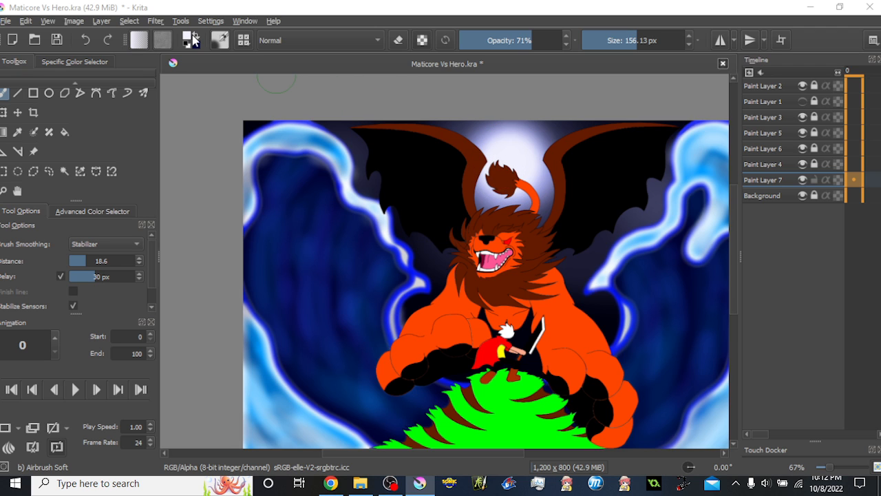
Add a new paint layer above Paint Layer 7 and airbrush a black disc over the moon's centre behind the tail
key("x")
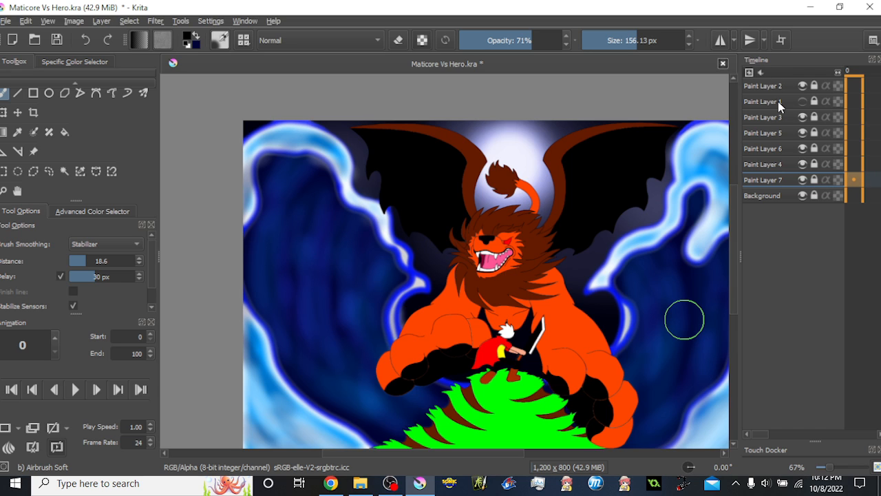
key("Insert")
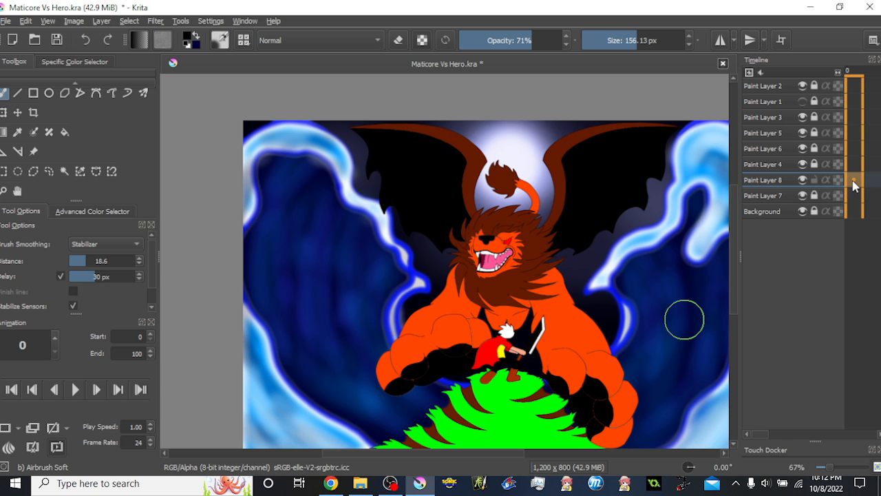
scroll(513, 165, "up", 1)
left_click_drag(516, 169, 517, 170)
Airbrush red over the black disc and cover it again with black, leaving a red crescent on its upper-left edge
left_click(187, 37)
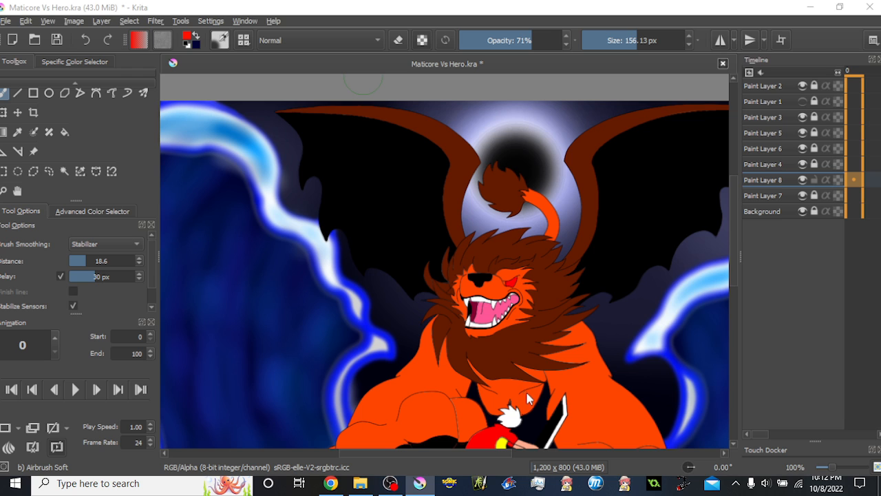
left_click_drag(503, 165, 501, 163)
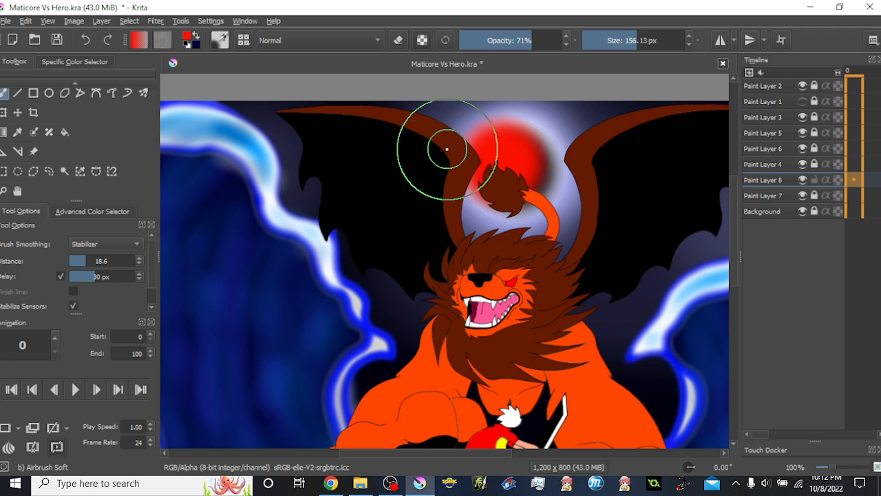
scroll(429, 153, "down", 3)
scroll(453, 151, "up", 3)
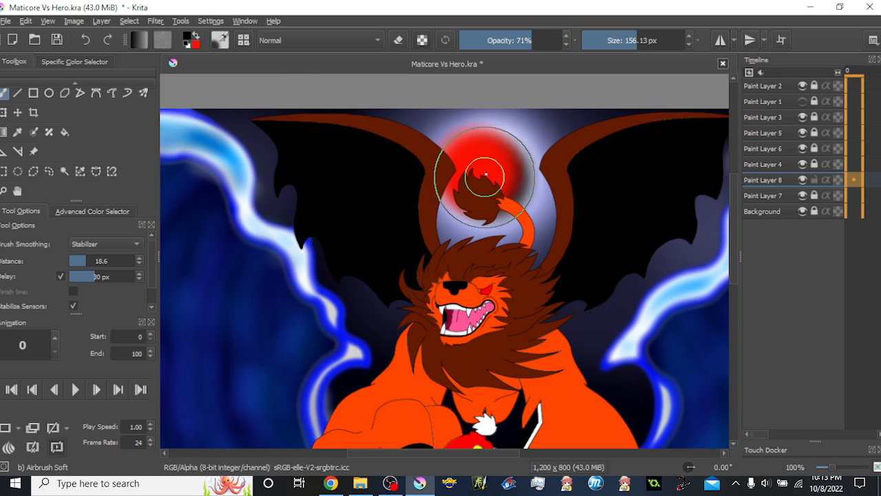
left_click_drag(478, 188, 505, 168)
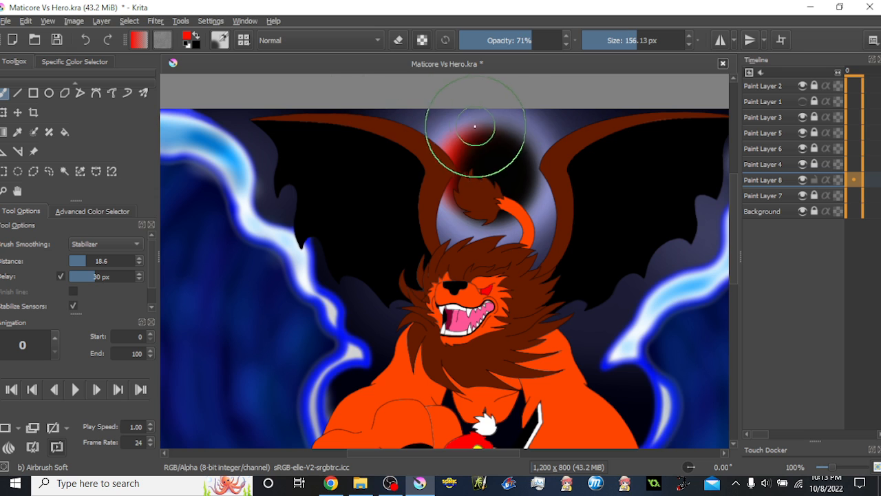
Try spreading more red across the upper-left part of the black disc, and undo the red strokes
left_click_drag(469, 159, 471, 163)
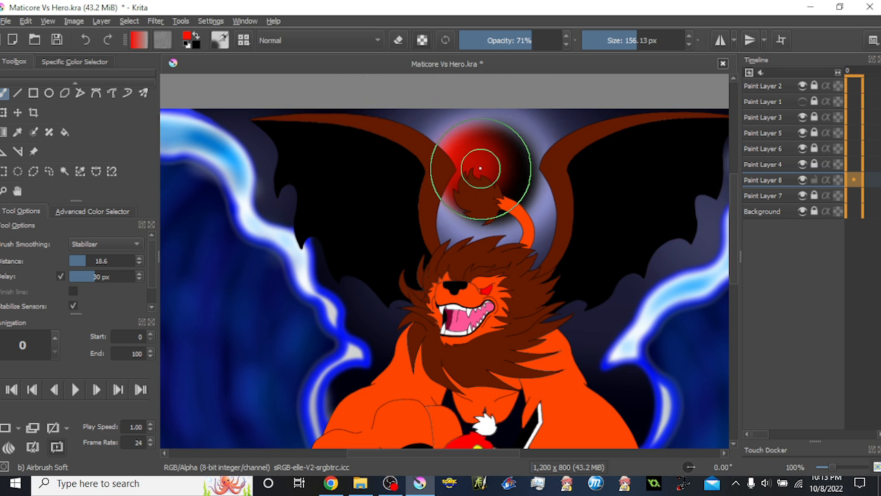
key("ctrl+z")
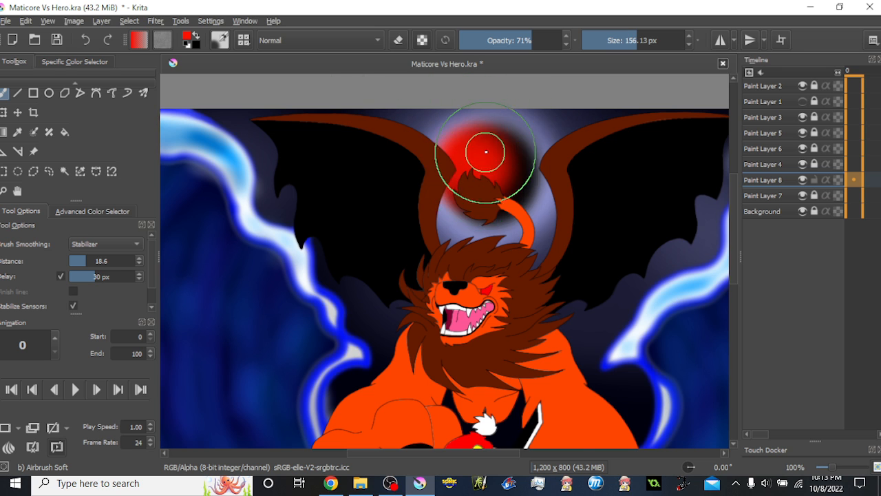
scroll(560, 135, "down", 3)
scroll(534, 137, "up", 3)
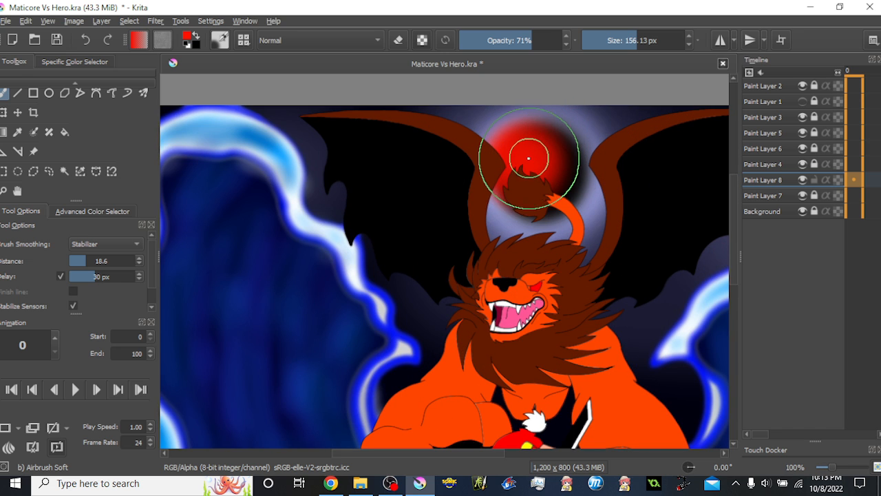
scroll(554, 132, "up", 2)
mouse_move(561, 138)
left_mouse_down()
mouse_move(561, 206)
mouse_move(552, 218)
mouse_move(505, 197)
left_mouse_up()
key("ctrl+z")
key("ctrl+z")
Trim the inner edge of the red crescent with black sampled from the disc, using a 54.10 px brush
left_click(536, 203, "ctrl")
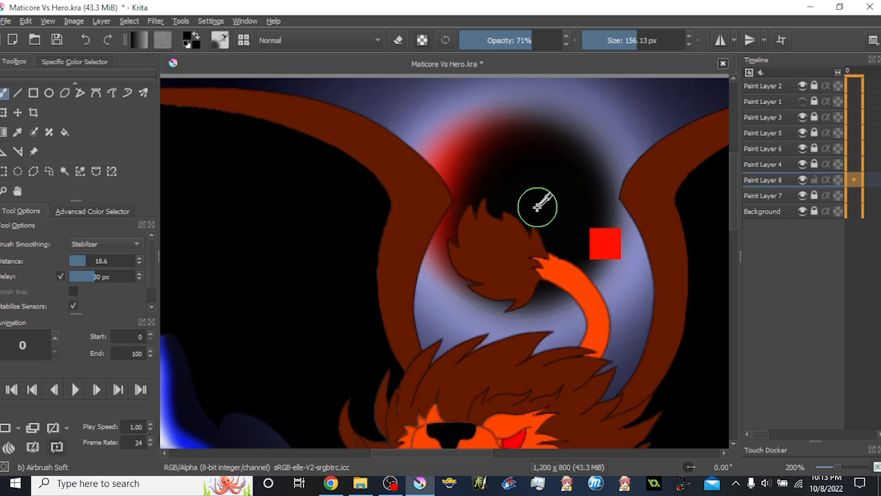
left_click_drag(601, 33, 587, 34)
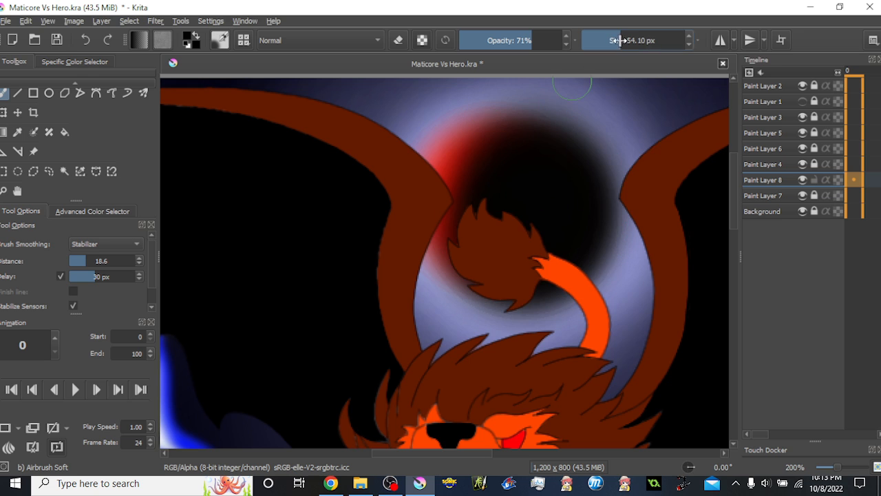
mouse_move(504, 164)
left_mouse_down()
mouse_move(523, 155)
mouse_move(477, 186)
mouse_move(467, 218)
mouse_move(491, 256)
mouse_move(472, 231)
left_mouse_up()
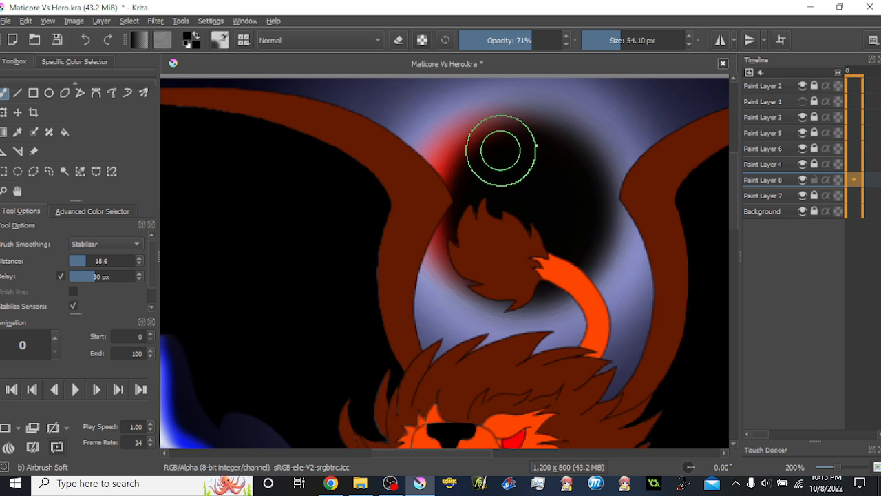
scroll(403, 161, "down", 3)
scroll(500, 164, "up", 3)
scroll(510, 163, "up", 3)
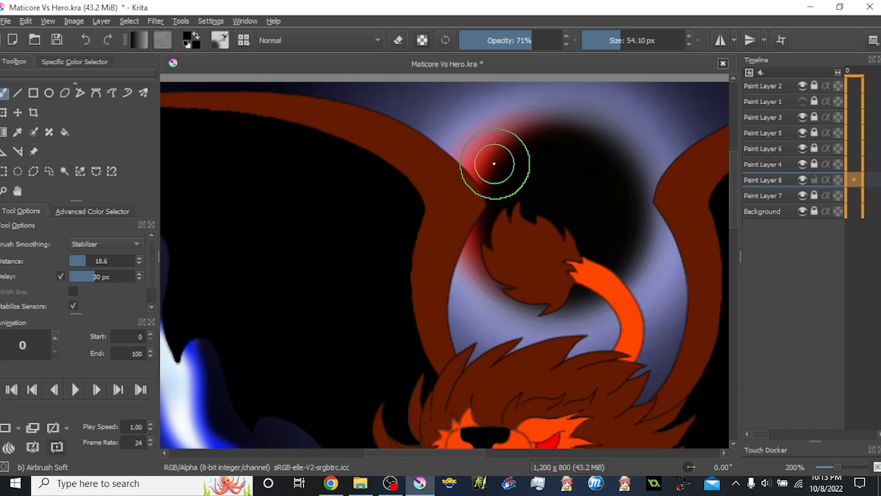
Extend a faint red rim around the black disc with sampled red, at 21% opacity and a 16.01 px brush
left_click(484, 155, "ctrl")
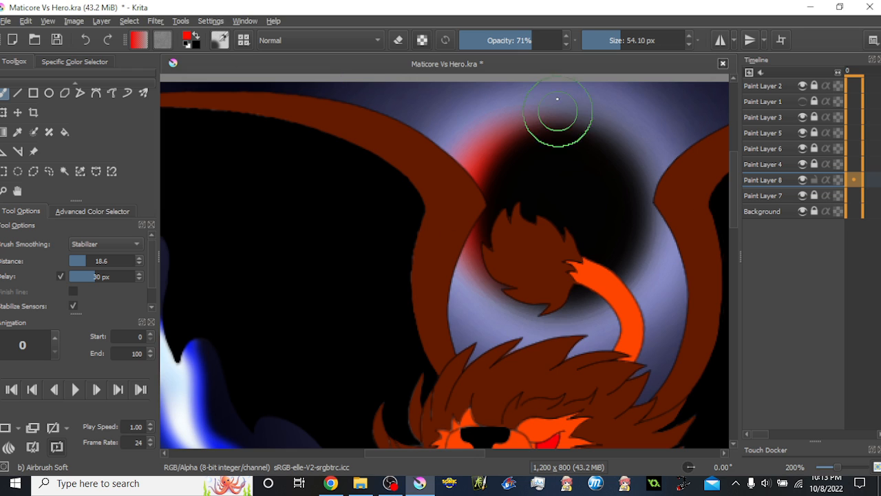
left_click(502, 39)
mouse_move(618, 39)
left_mouse_down()
mouse_move(594, 39)
mouse_move(614, 40)
left_mouse_up()
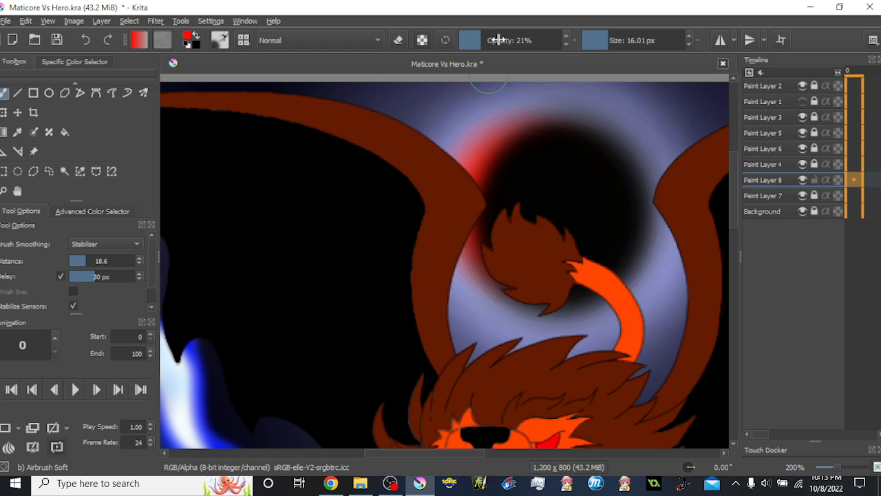
mouse_move(496, 158)
left_mouse_down()
mouse_move(473, 158)
mouse_move(528, 118)
mouse_move(583, 112)
mouse_move(624, 141)
mouse_move(649, 210)
mouse_move(640, 252)
mouse_move(604, 291)
mouse_move(551, 299)
mouse_move(498, 280)
mouse_move(471, 202)
mouse_move(508, 131)
mouse_move(569, 122)
mouse_move(606, 133)
mouse_move(634, 163)
mouse_move(652, 208)
mouse_move(640, 252)
mouse_move(613, 291)
mouse_move(576, 301)
mouse_move(517, 296)
mouse_move(466, 250)
mouse_move(458, 183)
mouse_move(490, 134)
mouse_move(547, 114)
mouse_move(598, 121)
mouse_move(625, 148)
mouse_move(549, 140)
left_mouse_up()
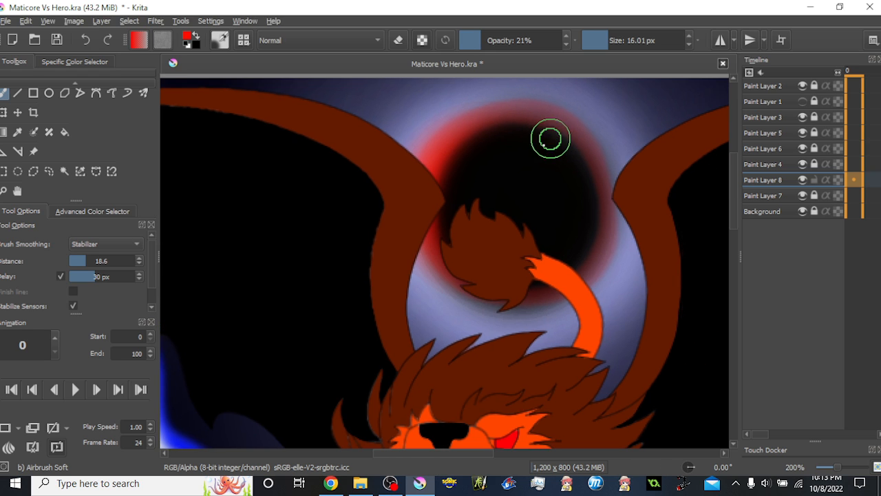
Enlarge the black centre of the disc to thin the red rim, using black at 100% opacity and an 82.83 px brush
key("d")
left_click_drag(547, 40, 606, 38)
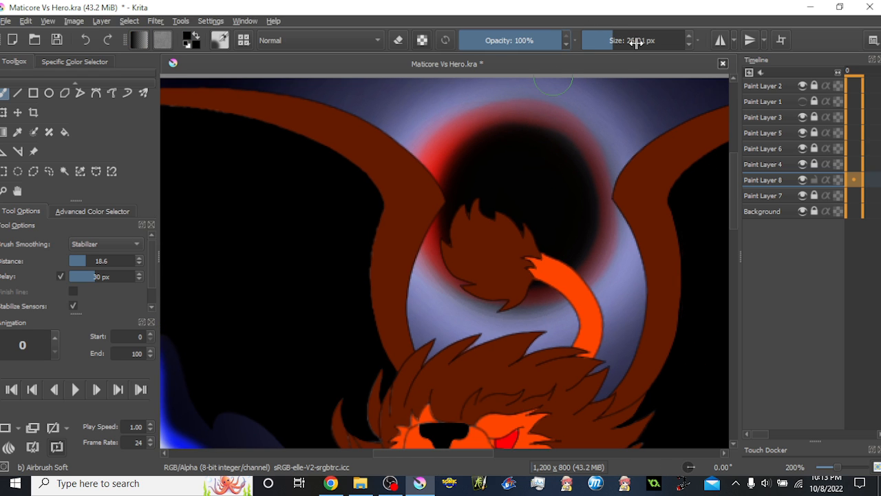
left_click(633, 41)
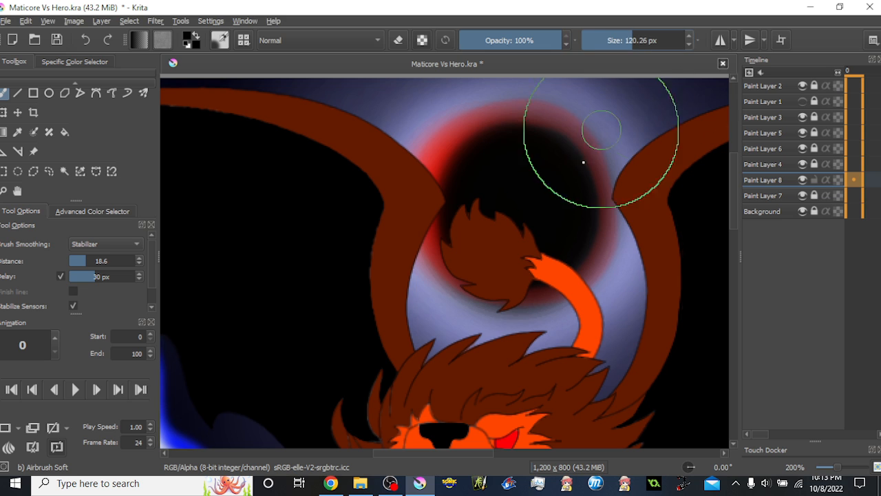
left_click(626, 38)
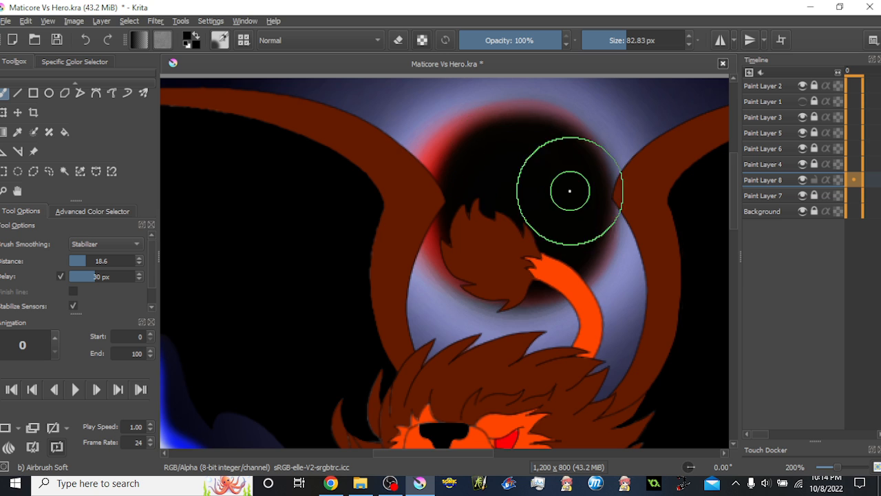
scroll(346, 101, "down", 4)
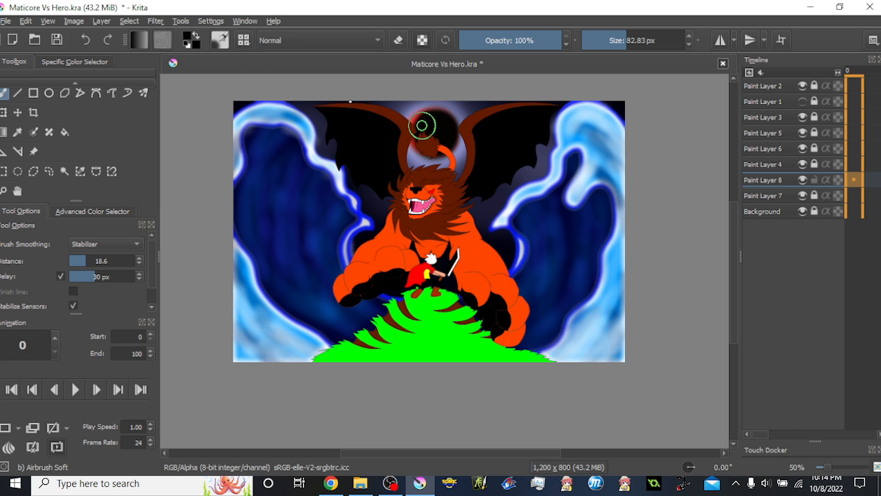
scroll(450, 111, "up", 4)
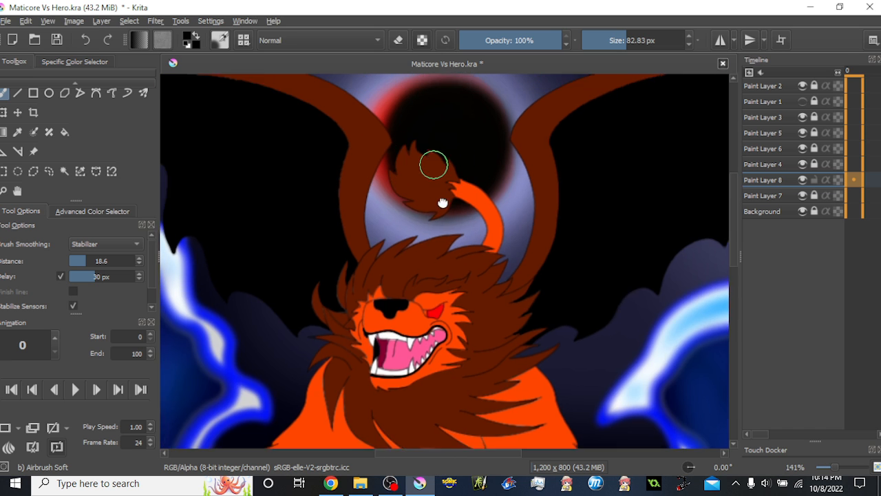
Try reshaping the black disc on Paint Layer 8 with a Liquify transform, and leave the transform
key("ctrl+t")
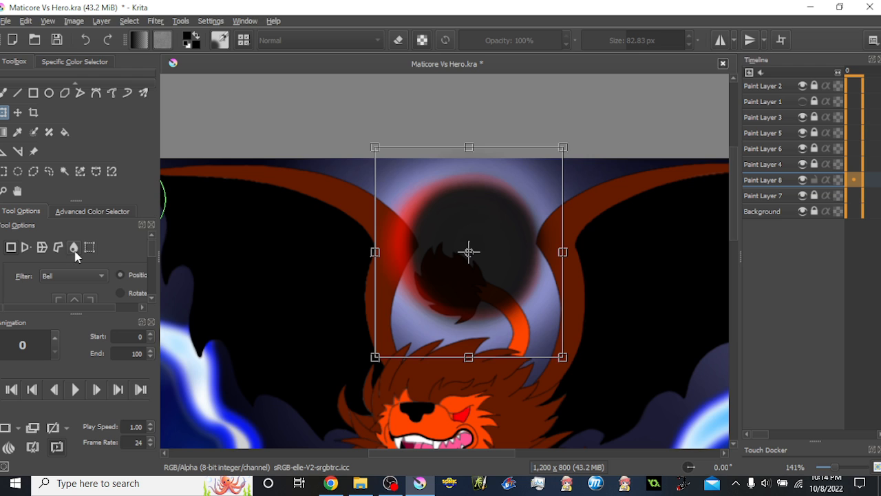
left_click(73, 246)
mouse_move(444, 329)
left_mouse_down()
mouse_move(513, 335)
mouse_move(505, 322)
mouse_move(513, 333)
mouse_move(536, 300)
left_mouse_up()
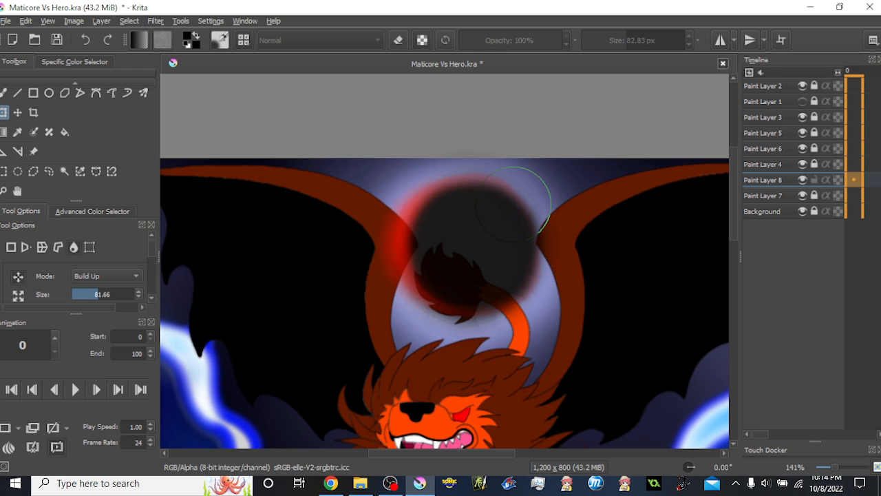
left_click(64, 134)
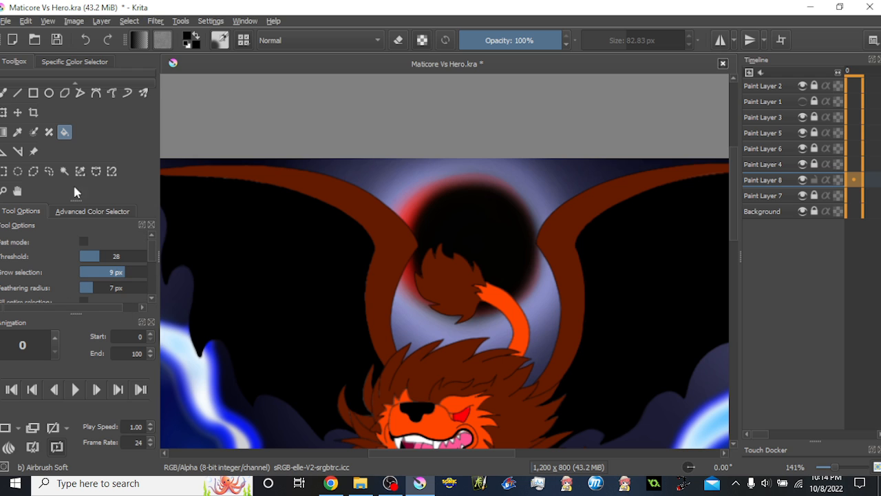
left_click(414, 176)
left_click(413, 176)
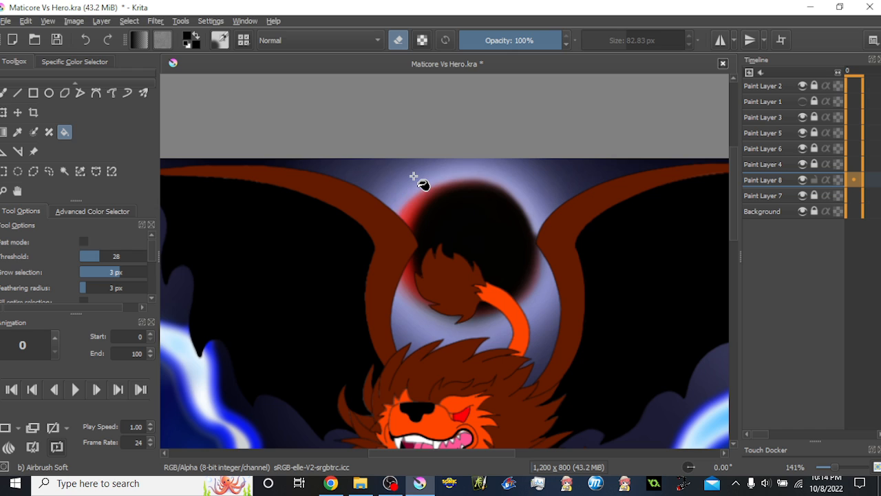
left_click(544, 297)
left_click(545, 298)
key("ctrl+z")
key("ctrl+z")
key("ctrl+z")
key("ctrl+z")
Set the Fill tool to sample the current layer and clear the faint haze around the black disc in eraser mode
scroll(49, 266, "down", 3)
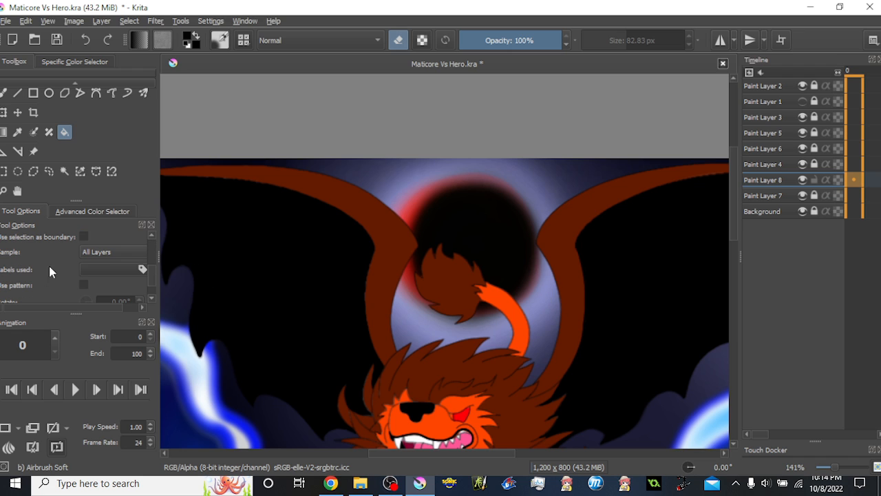
left_click(123, 239)
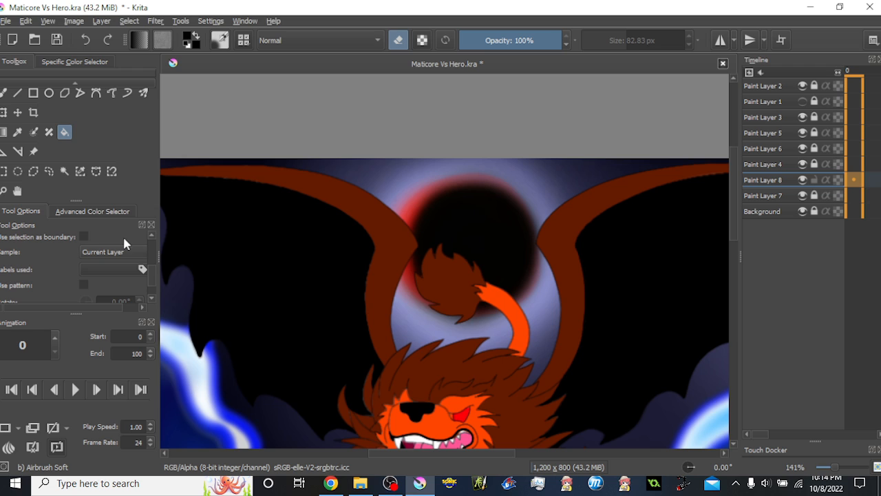
left_click(384, 168)
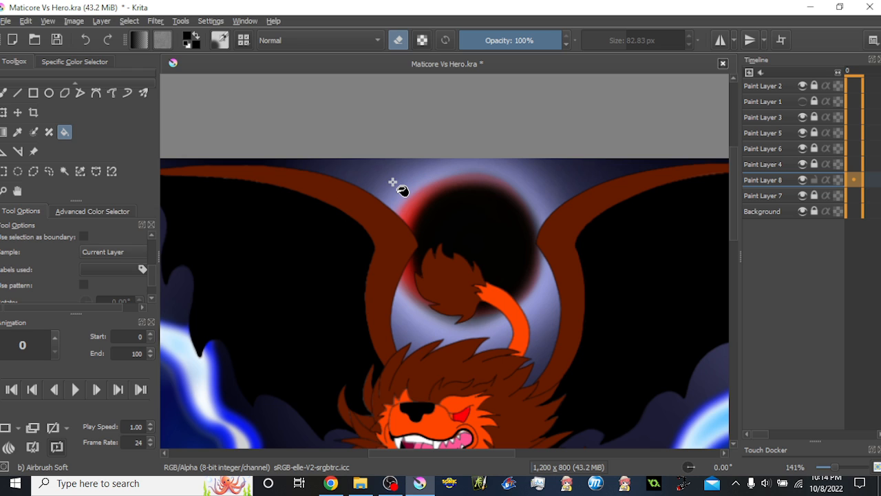
left_click(393, 183)
left_click(393, 182)
scroll(407, 172, "down", 3)
scroll(431, 165, "up", 2)
scroll(434, 172, "up", 2)
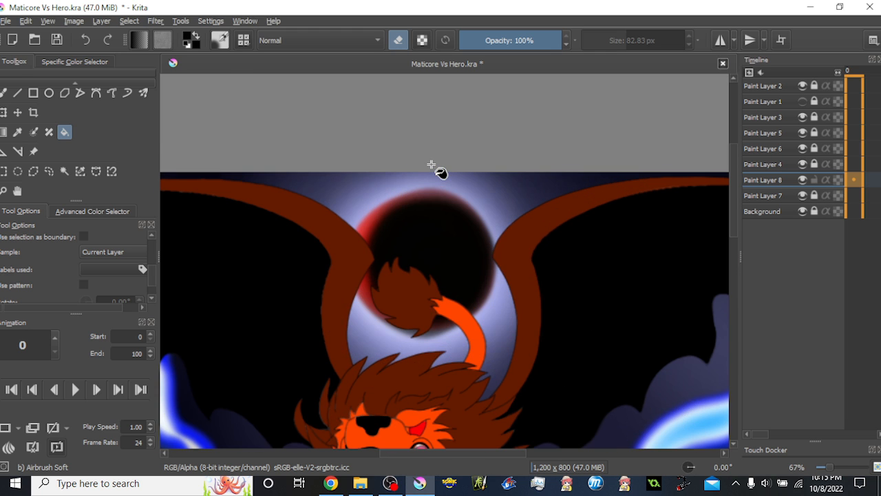
scroll(438, 227, "down", 4)
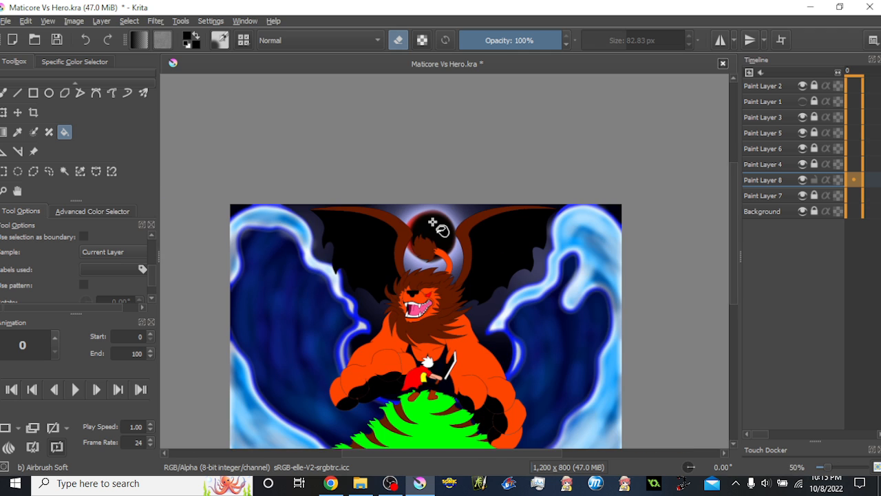
scroll(434, 224, "up", 4)
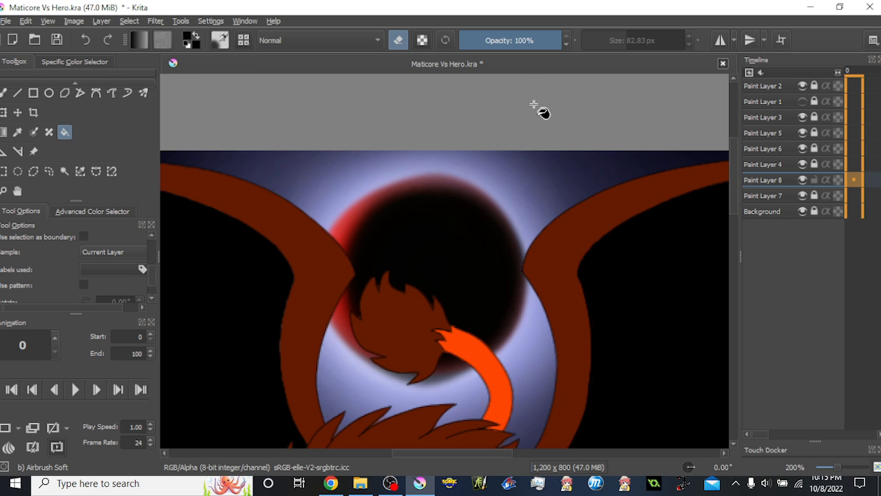
Erase leftover haze in the sky above and around the disc with a 37.04 px brush
key("b")
left_click(613, 40)
left_click_drag(613, 40, 616, 40)
mouse_move(519, 181)
left_mouse_down()
mouse_move(465, 164)
mouse_move(299, 173)
left_mouse_up()
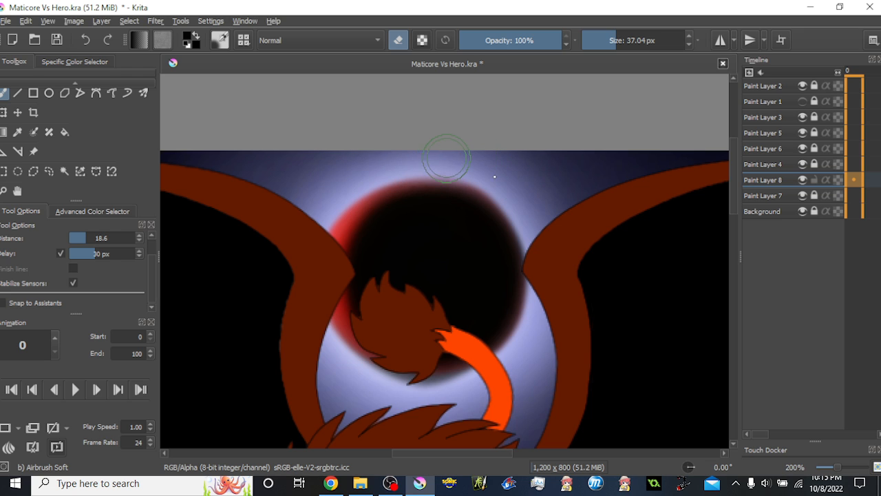
scroll(553, 220, "down", 2)
left_click_drag(515, 188, 502, 148)
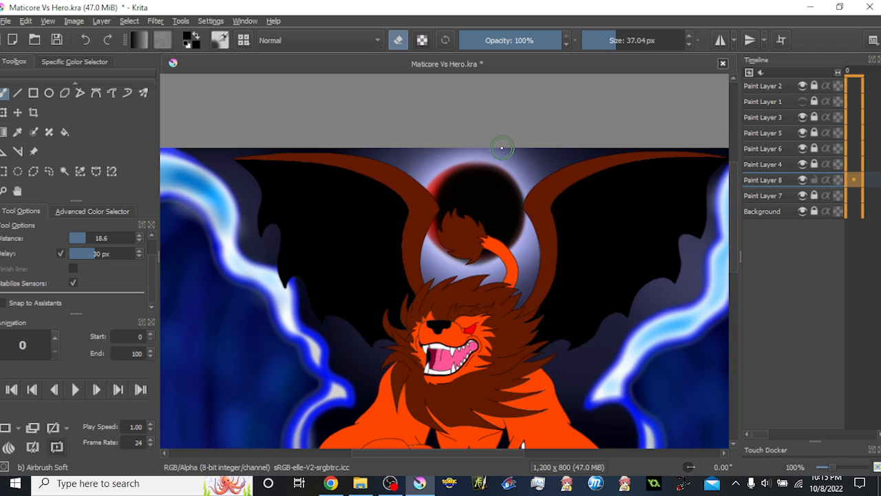
scroll(502, 148, "up", 1)
scroll(494, 162, "down", 4)
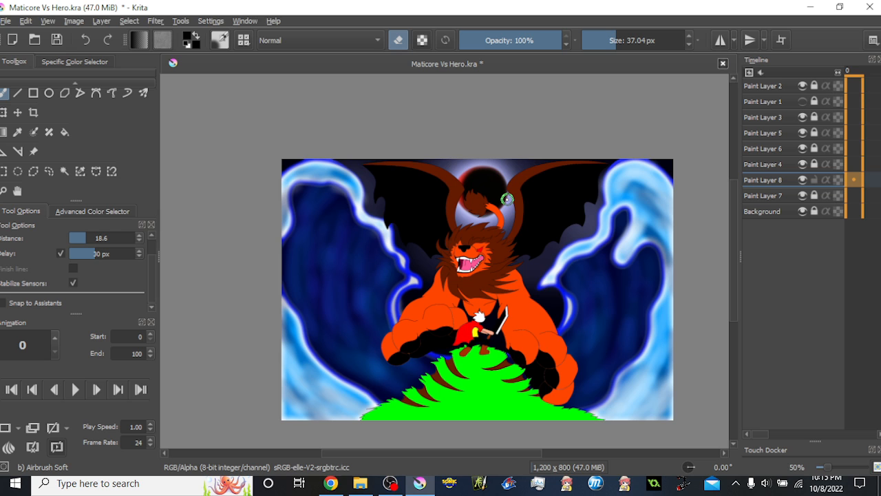
Paint dark red clouds across the dark sky around the wings on Paint Layer 8, using an 82.83 px brush at 100% opacity
scroll(507, 199, "up", 2)
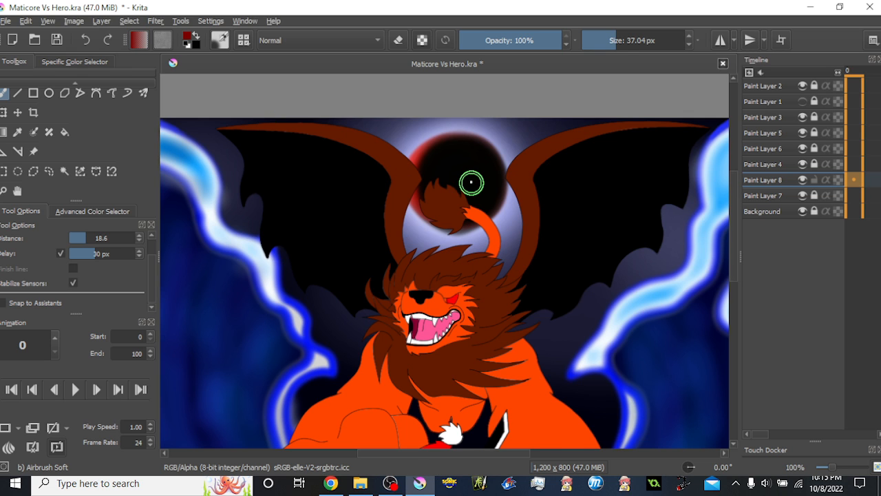
scroll(470, 183, "down", 1)
mouse_move(399, 142)
left_mouse_down()
mouse_move(360, 191)
mouse_move(372, 161)
mouse_move(352, 199)
mouse_move(347, 179)
mouse_move(411, 307)
mouse_move(477, 295)
mouse_move(439, 311)
left_mouse_up()
mouse_move(526, 284)
left_mouse_down()
mouse_move(563, 234)
mouse_move(563, 247)
mouse_move(579, 242)
mouse_move(591, 124)
mouse_move(593, 195)
mouse_move(567, 264)
mouse_move(534, 136)
left_mouse_up()
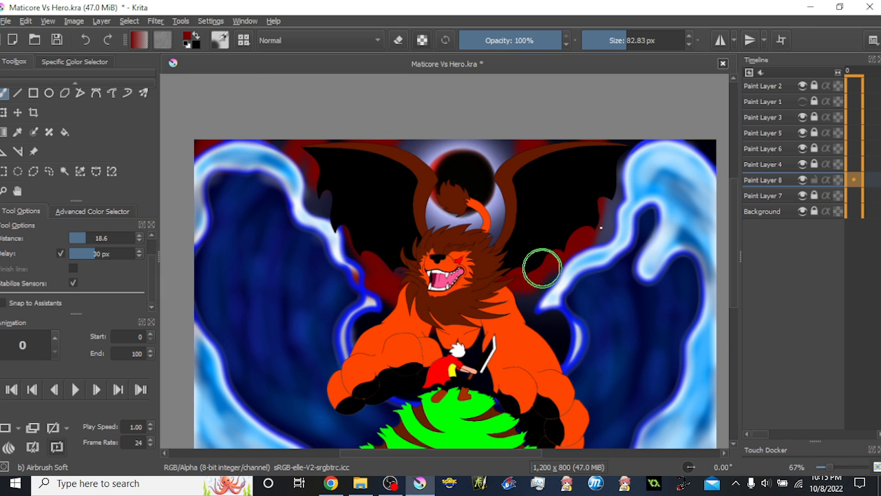
scroll(518, 165, "down", 1)
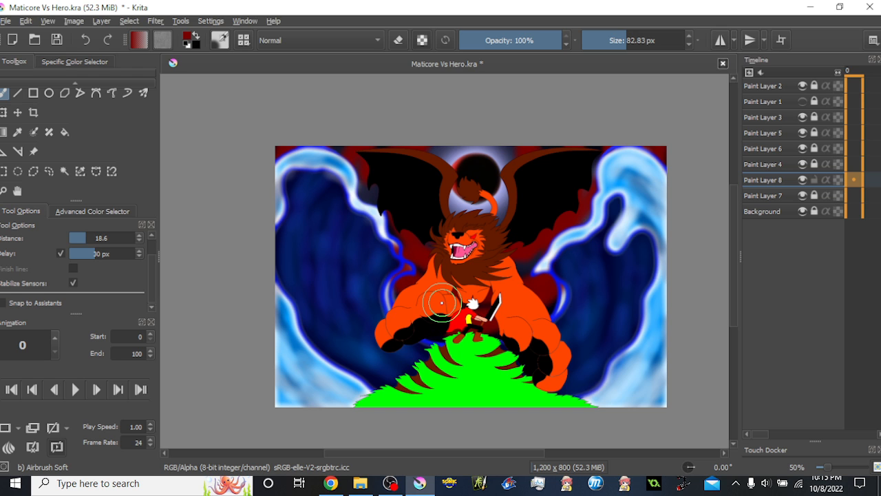
key("ctrl+z")
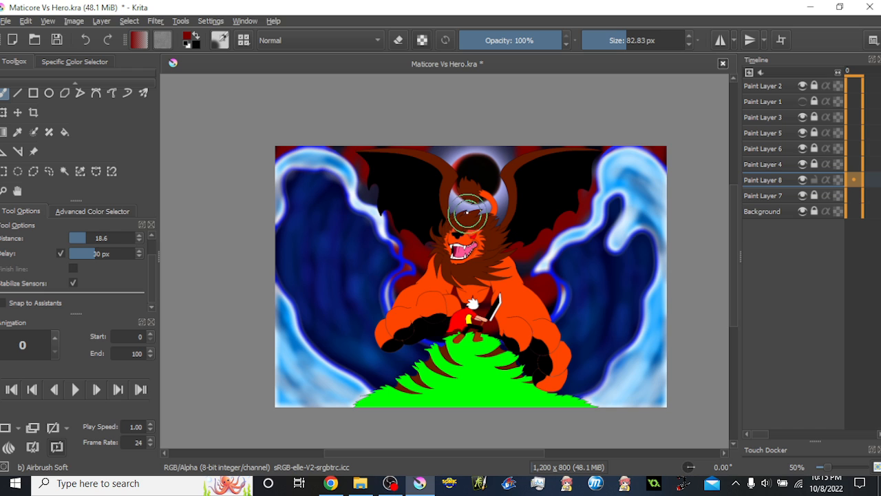
key("ctrl+z")
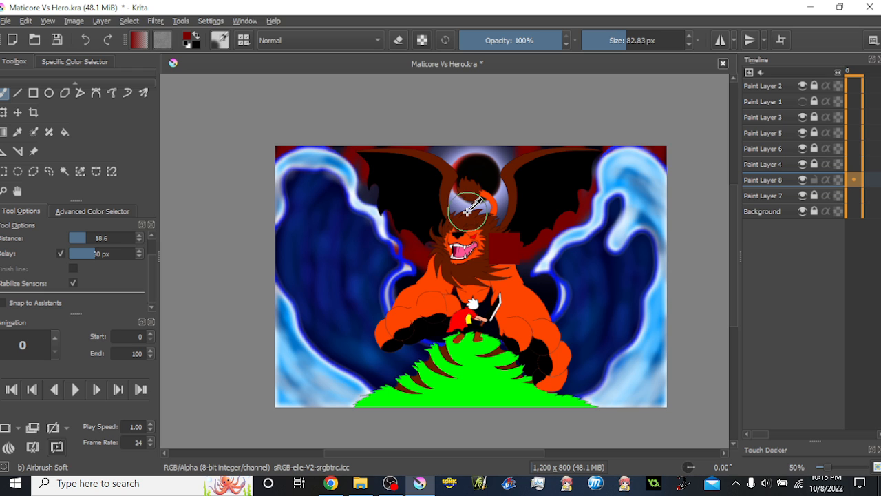
key("ctrl+z")
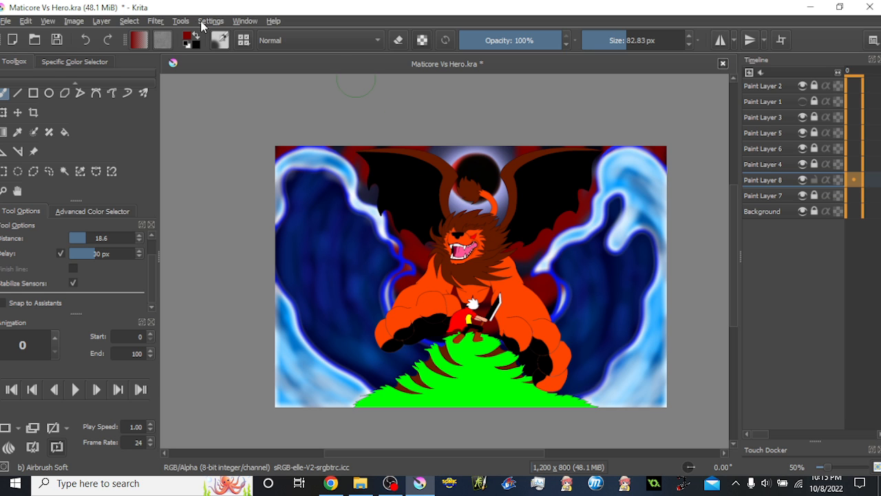
Add bright red highlights to the dark red clouds around the wings at 23% opacity with a 25.52 px brush
left_click(185, 35)
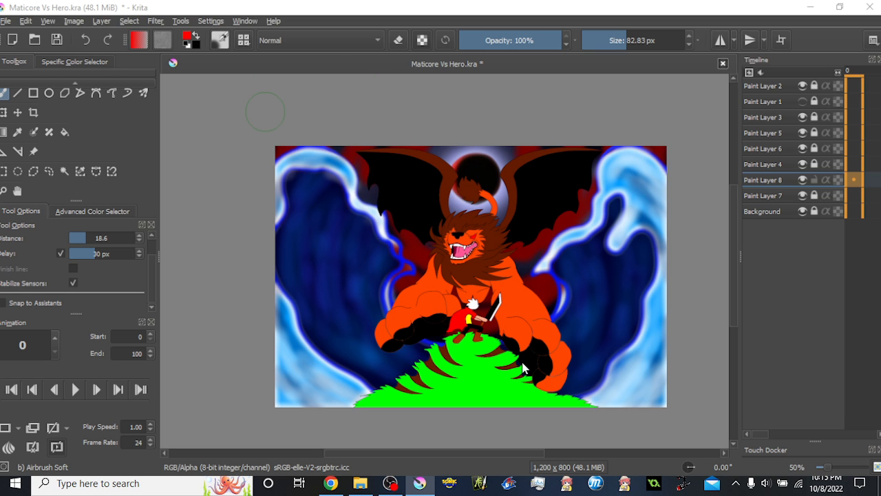
scroll(545, 232, "up", 1)
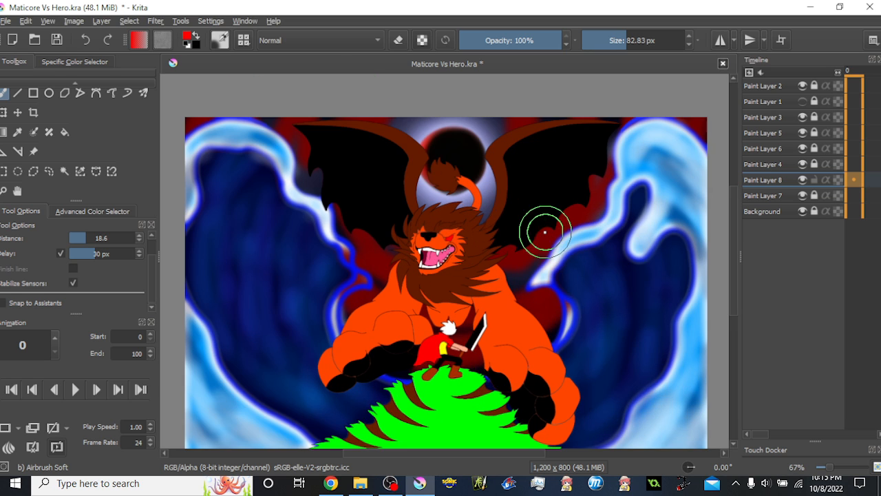
left_click(500, 40)
mouse_move(620, 40)
left_mouse_down()
mouse_move(590, 40)
mouse_move(607, 45)
left_mouse_up()
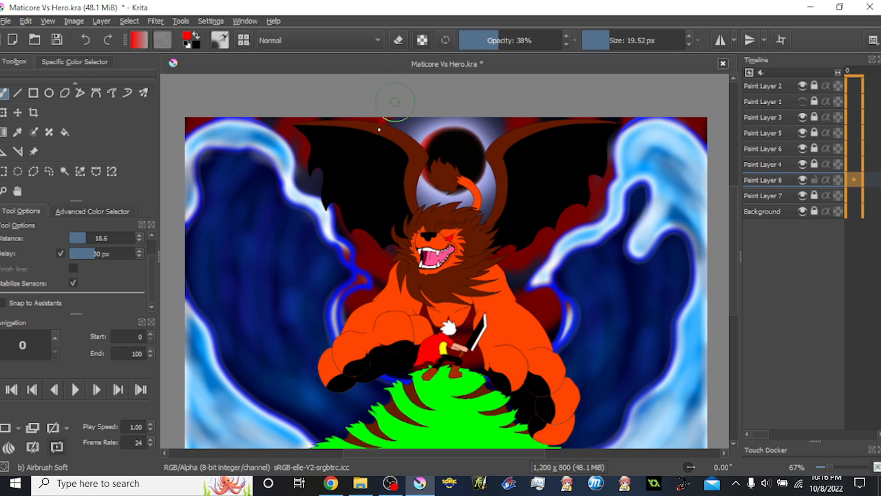
left_click(484, 40)
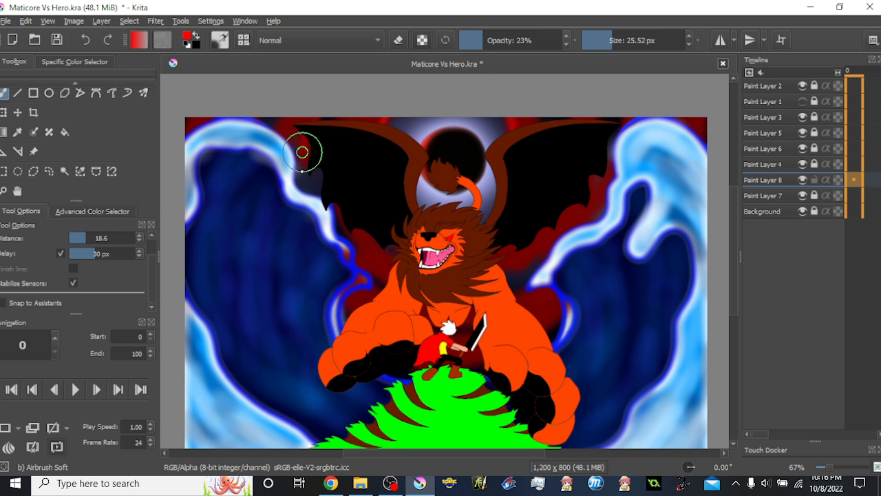
left_click_drag(287, 131, 271, 143)
left_click_drag(620, 108, 622, 165)
left_click_drag(621, 114, 623, 164)
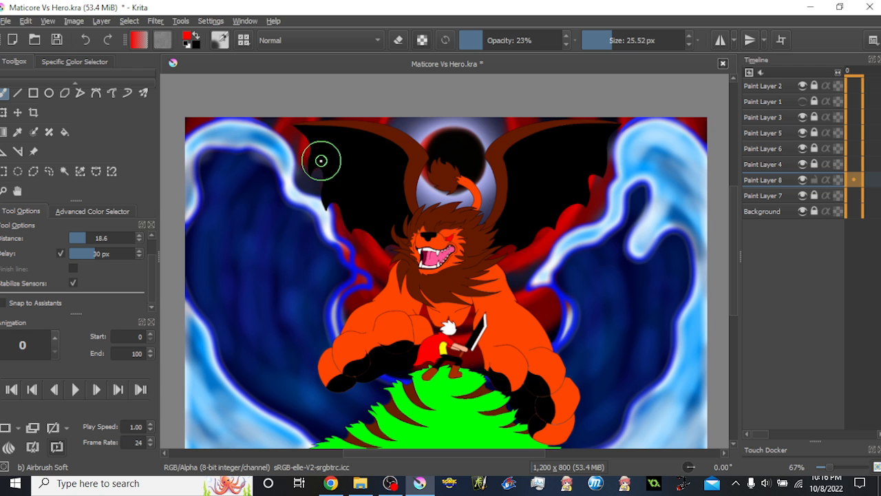
Erase the red spill over the edges of both waves at 100% opacity with a 41.48 px brush
key("e")
left_click_drag(539, 44, 617, 39)
scroll(383, 232, "up", 1)
mouse_move(303, 265)
left_mouse_down()
mouse_move(327, 301)
mouse_move(328, 259)
mouse_move(305, 241)
mouse_move(325, 287)
mouse_move(314, 248)
mouse_move(339, 303)
mouse_move(333, 272)
mouse_move(317, 253)
mouse_move(334, 269)
mouse_move(307, 250)
mouse_move(351, 309)
mouse_move(306, 301)
mouse_move(303, 310)
mouse_move(352, 306)
mouse_move(334, 293)
mouse_move(349, 302)
mouse_move(306, 308)
mouse_move(340, 303)
left_mouse_up()
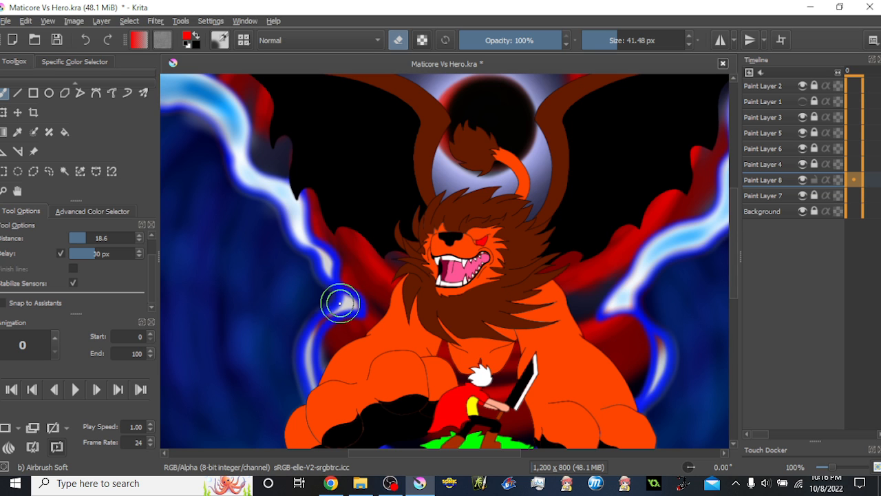
left_click_drag(357, 259, 171, 261)
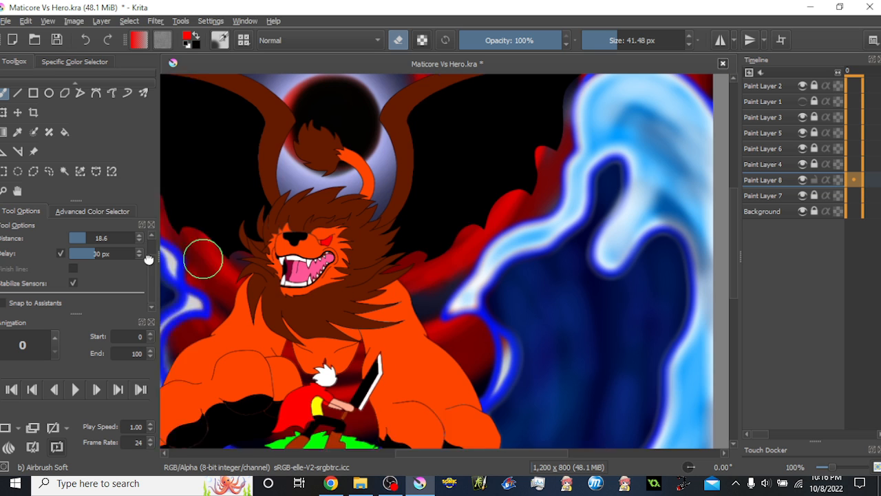
mouse_move(462, 311)
left_mouse_down()
mouse_move(414, 302)
mouse_move(429, 300)
mouse_move(436, 305)
mouse_move(405, 312)
mouse_move(435, 298)
left_mouse_up()
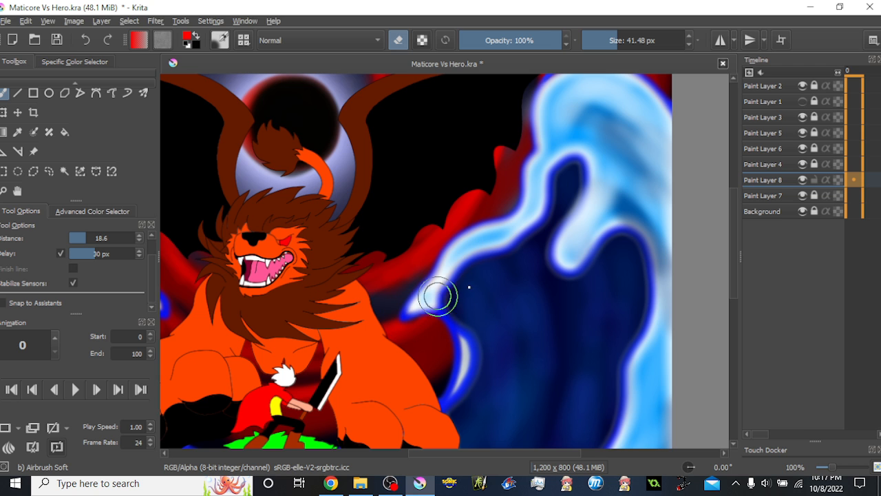
scroll(448, 289, "down", 2)
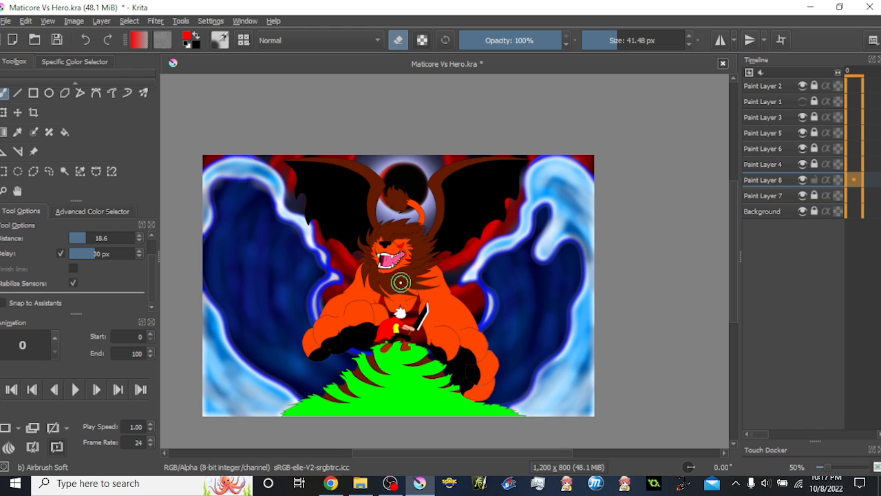
left_click_drag(381, 340, 413, 337)
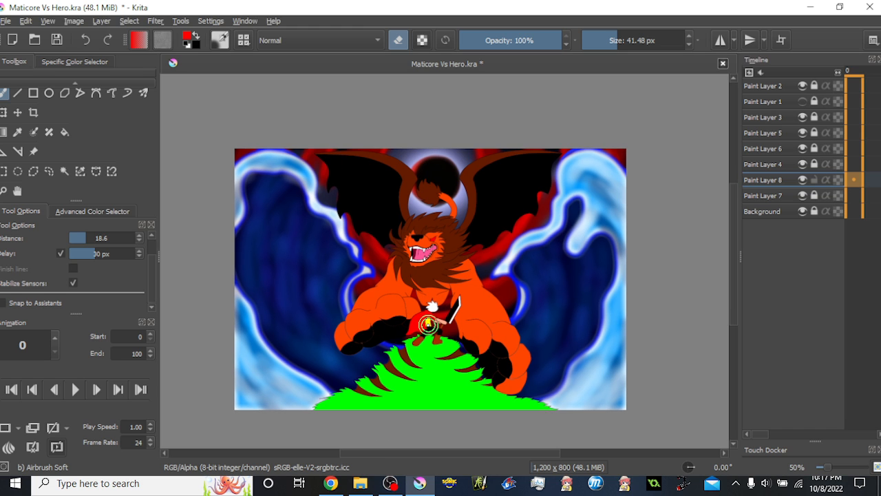
scroll(428, 324, "up", 1)
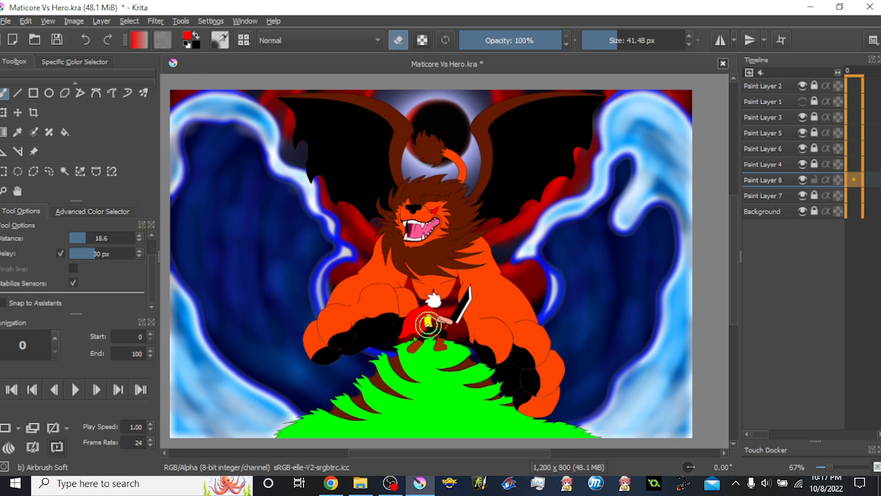
Check what Paint Layers 7, 8, 4, 6 and 5 each contain by hiding and showing them in turn
left_click(803, 196)
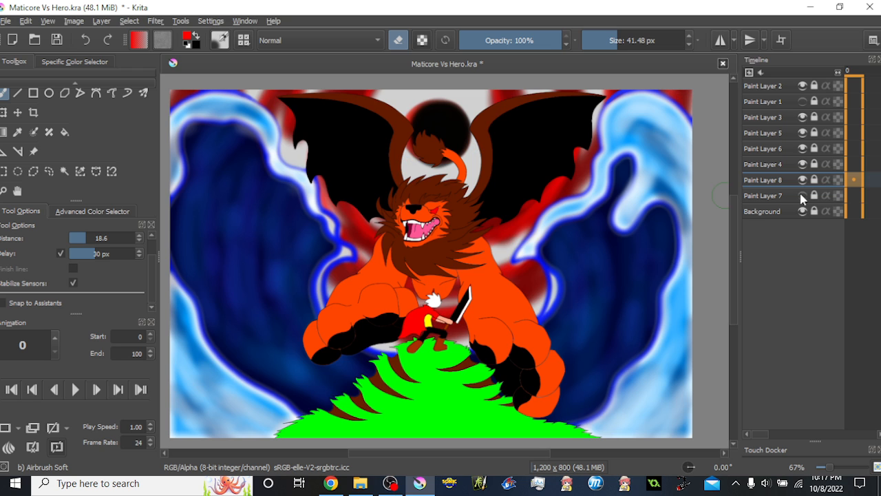
left_click(803, 197)
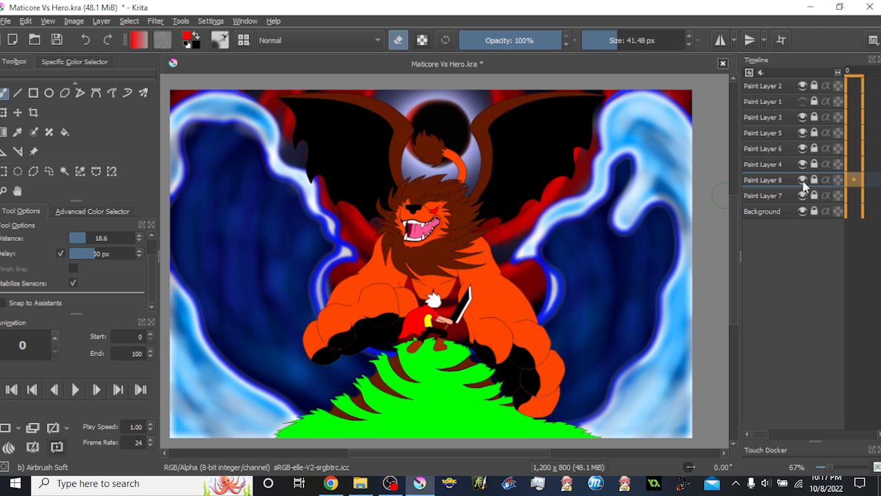
left_click(803, 180)
left_click(803, 181)
left_click(803, 164)
left_click(803, 164)
left_click(803, 148)
left_click(803, 149)
left_click(803, 135)
left_click(803, 135)
Make Paint Layer 1 visible and active, and erase the sketch lines over the upper scene with a 1,000 px airbrush
left_click(802, 102)
left_click(767, 102)
left_click(853, 103)
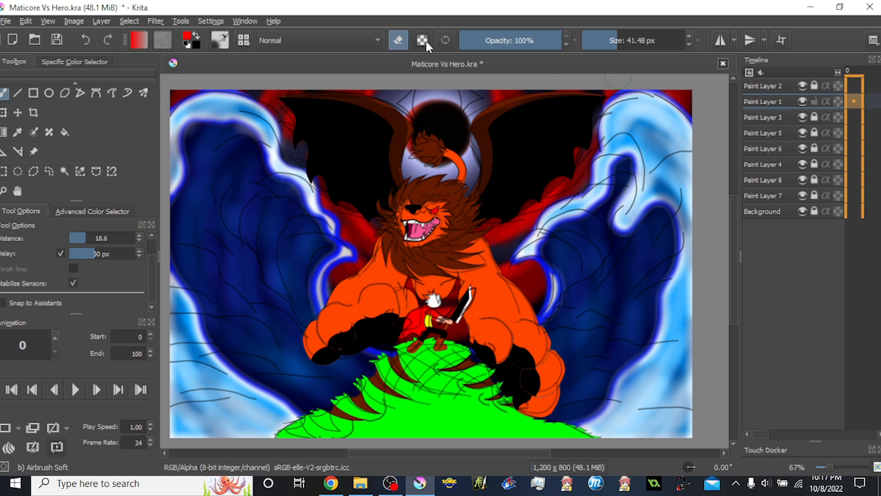
left_click_drag(610, 40, 689, 40)
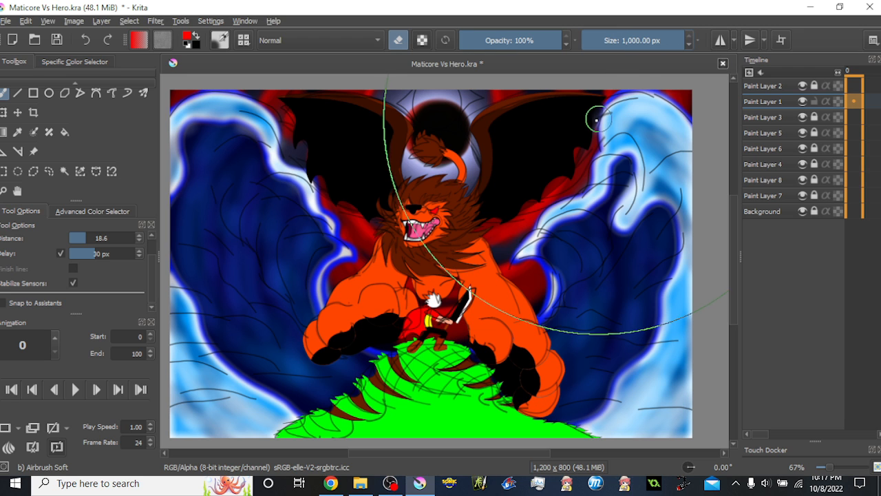
mouse_move(478, 123)
left_mouse_down()
mouse_move(370, 140)
mouse_move(191, 187)
left_mouse_up()
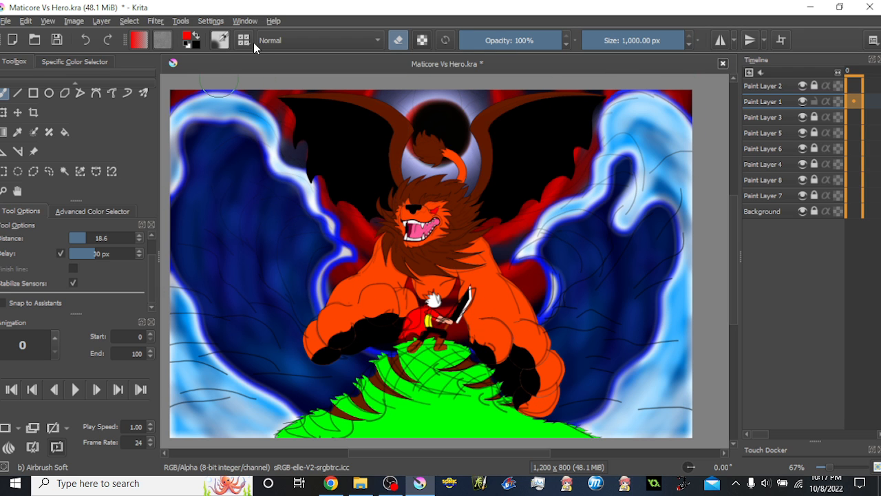
Erase the remaining sketch lines on Paint Layer 1 using the Basic-1 brush as an eraser at 380.07 px
key("slash")
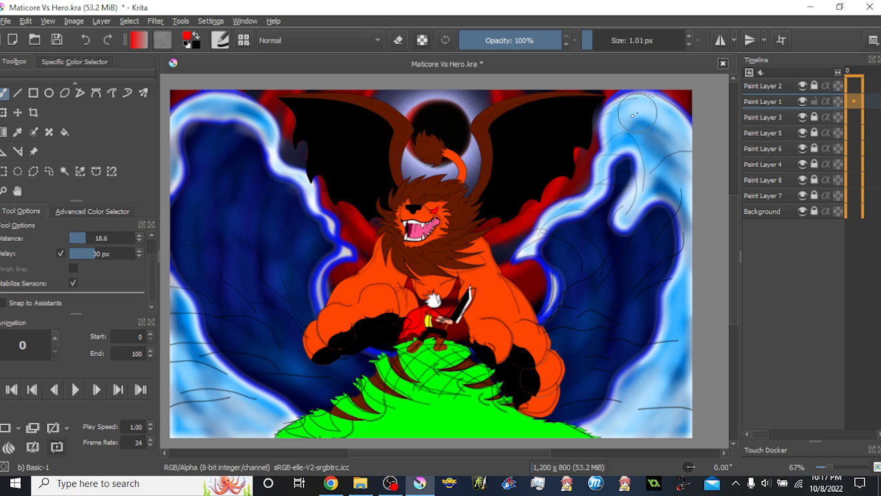
left_click(398, 40)
left_click(649, 40)
mouse_move(631, 130)
left_mouse_down()
mouse_move(297, 145)
mouse_move(147, 187)
mouse_move(572, 128)
mouse_move(252, 199)
mouse_move(97, 213)
mouse_move(771, 276)
mouse_move(104, 351)
mouse_move(835, 411)
left_mouse_up()
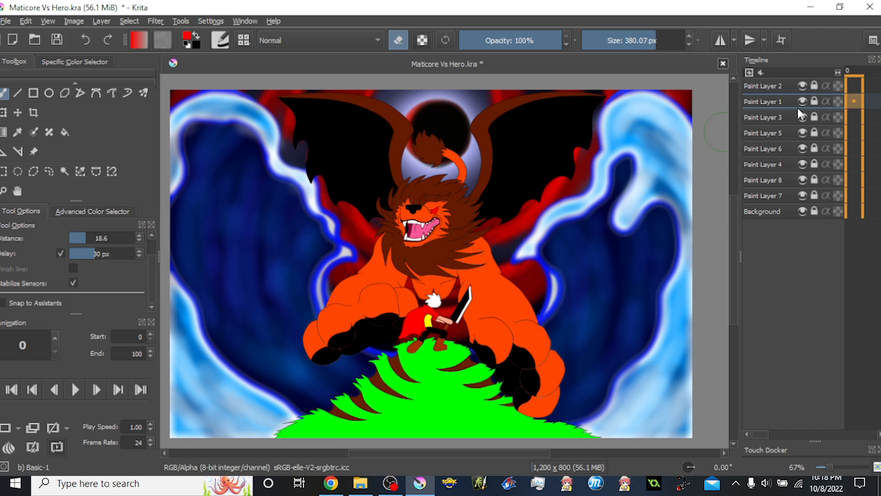
scroll(344, 237, "down", 3)
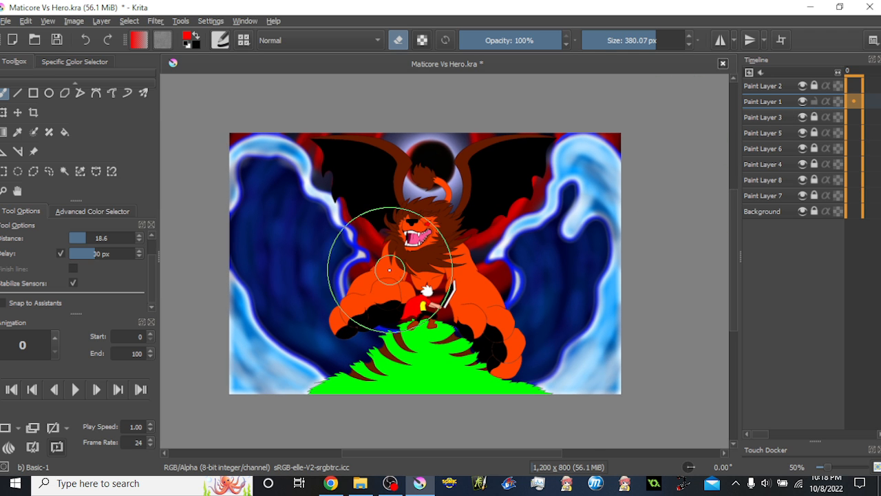
Review the whole illustration and save the document
scroll(412, 248, "up", 1)
mouse_move(410, 246)
left_mouse_down()
mouse_move(394, 245)
mouse_move(399, 256)
left_mouse_up()
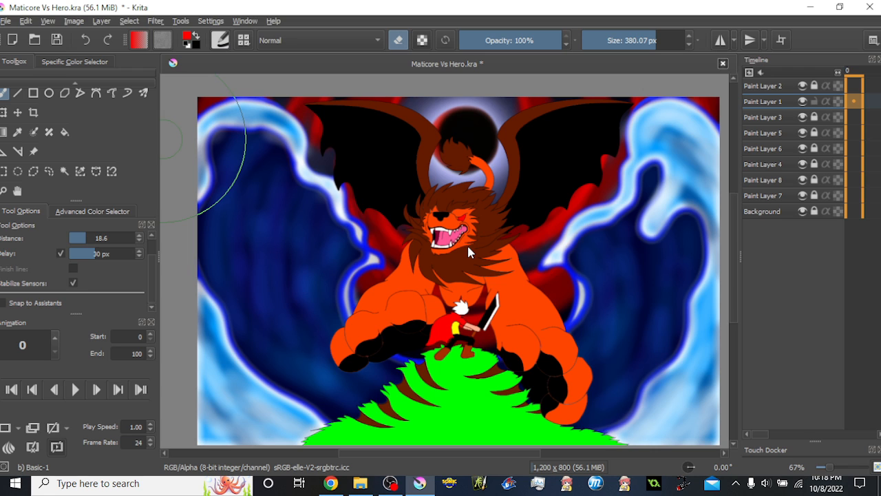
key("ctrl+s")
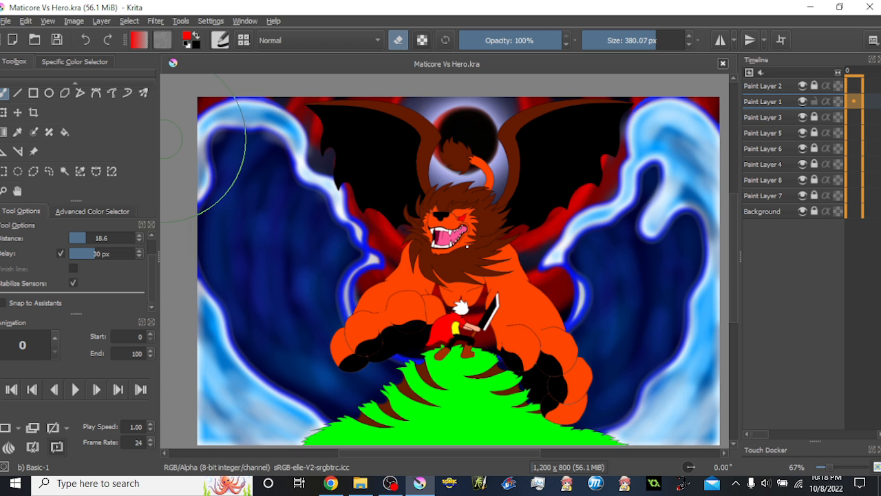
left_click_drag(504, 309, 485, 287)
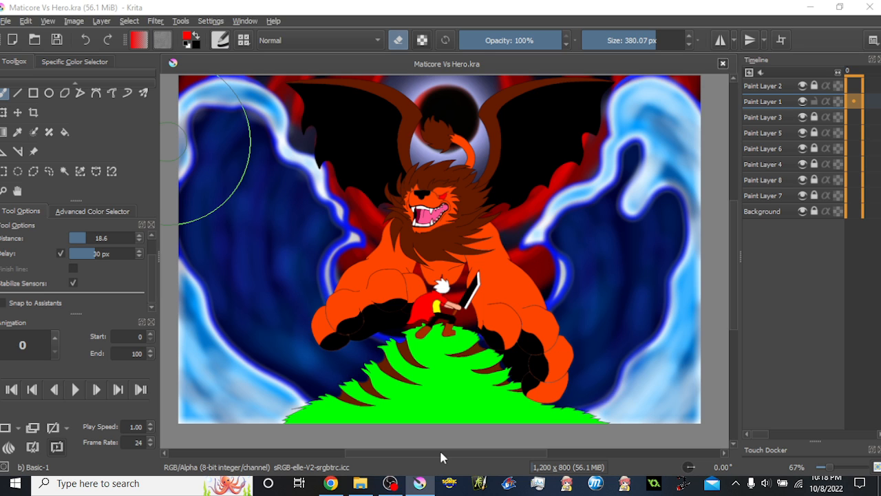
key("ctrl+s")
key("minus")
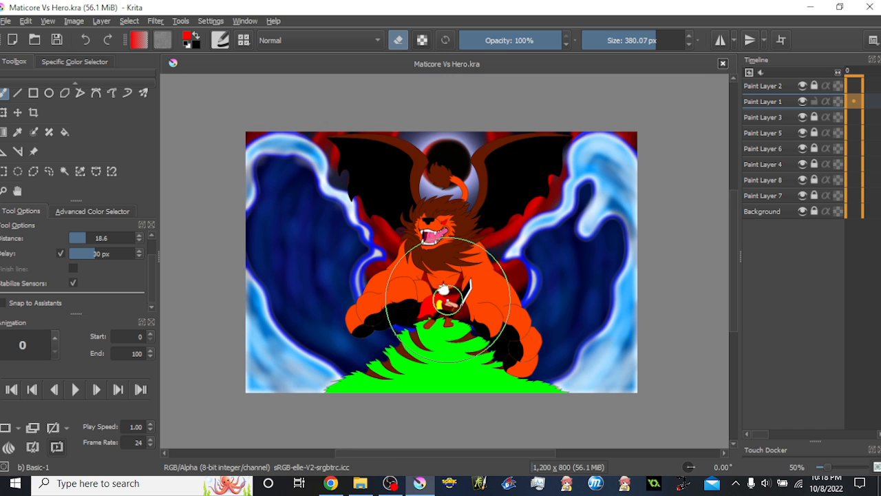
Check Paint Layer 3, unlock it and make it active, and reduce the brush size to 1.01 px
scroll(447, 297, "up", 5)
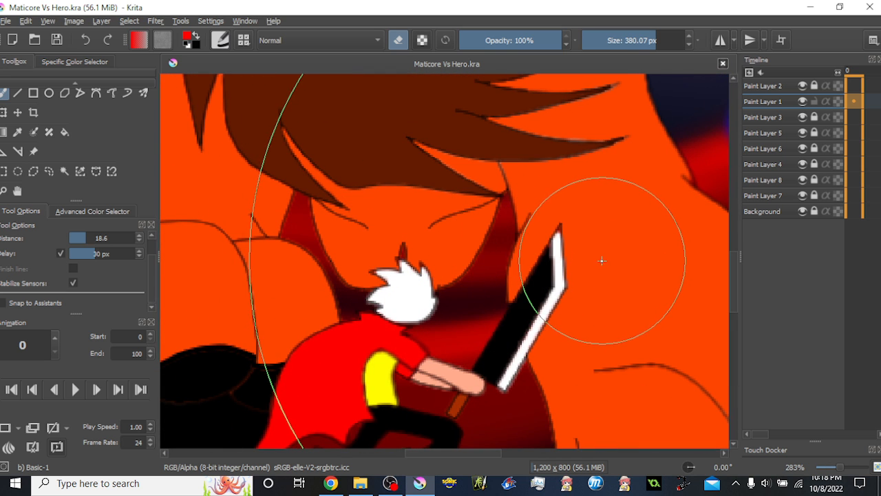
scroll(581, 282, "up", 1)
left_click(803, 118)
left_click(804, 118)
left_click(785, 119)
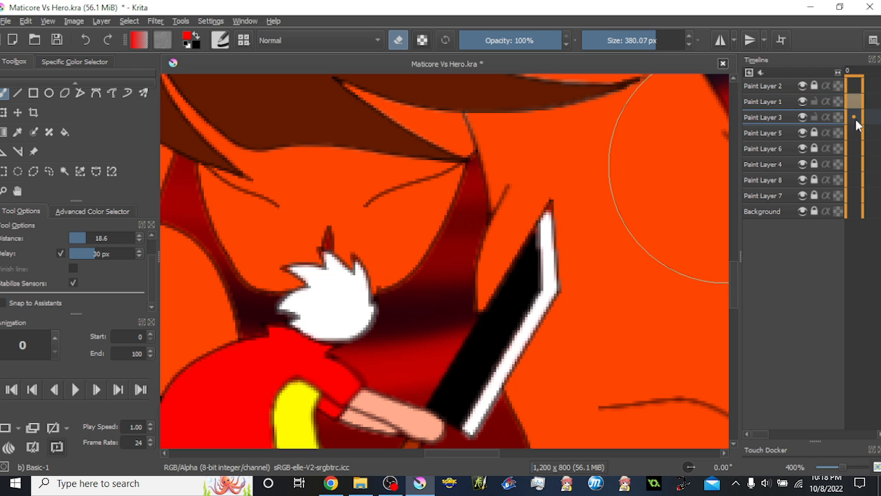
left_click_drag(625, 40, 564, 41)
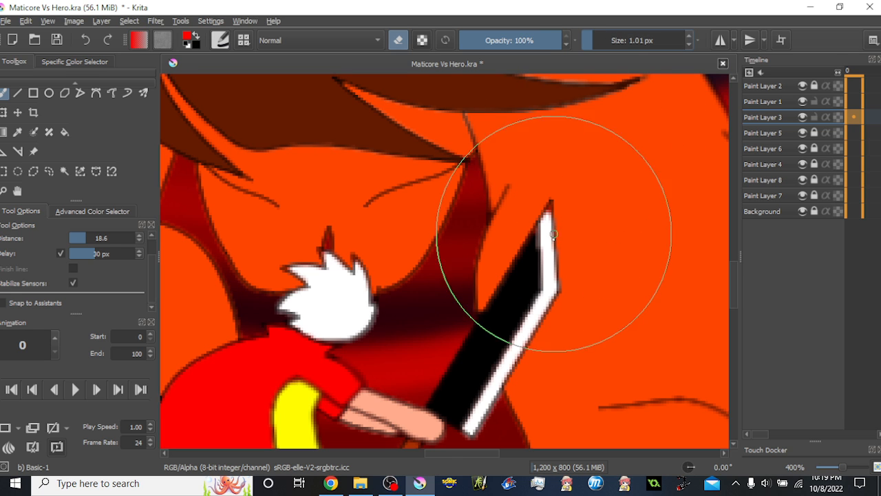
Try to erase the red at the tip of the hero's sword, and undo the stroke
scroll(551, 206, "up", 2)
left_click_drag(545, 178, 537, 206)
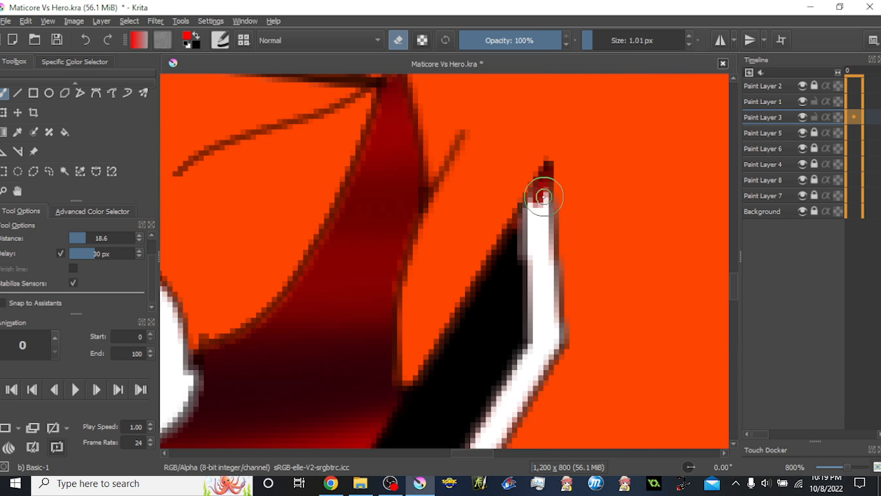
left_click(397, 40)
key("ctrl+z")
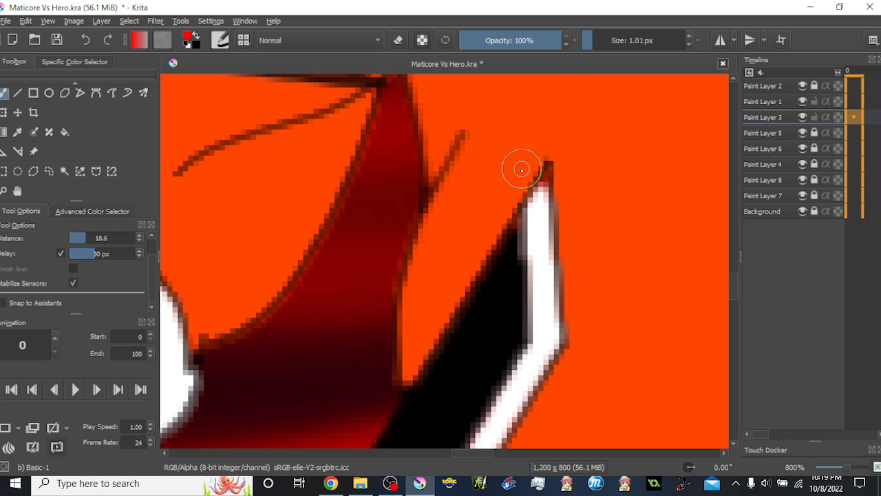
Paint the red tip of the hero's sword white using the colour sampled from the blade's edge, and sample the blade's black
left_click(543, 235, "ctrl")
mouse_move(547, 171)
left_mouse_down()
mouse_move(517, 267)
mouse_move(517, 214)
mouse_move(516, 296)
left_mouse_up()
left_click(517, 269, "ctrl")
scroll(521, 250, "down", 5)
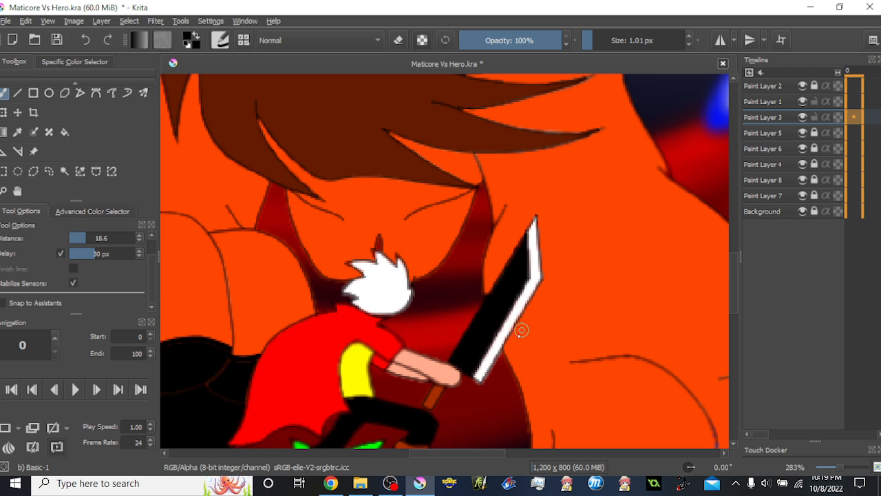
Erase the rough pixels along the lower end of the sword's white edge with the 1.01 px eraser
scroll(480, 399, "up", 6)
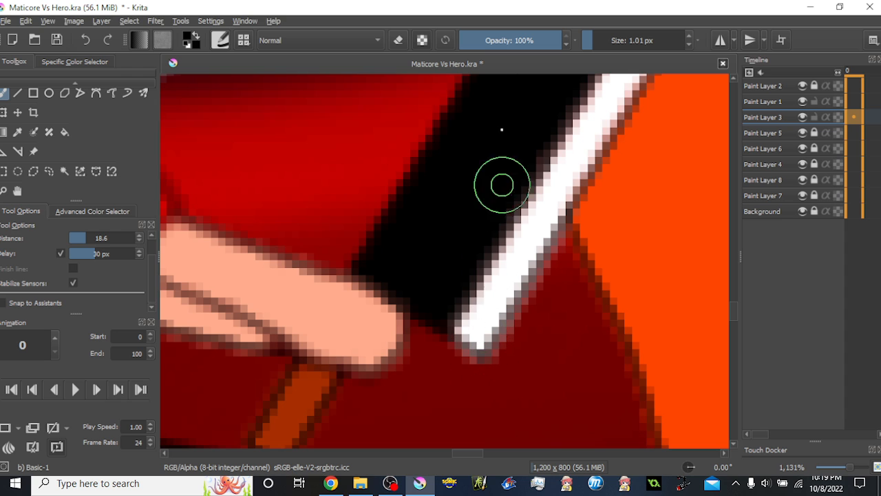
left_click(398, 40)
mouse_move(445, 347)
left_mouse_down()
mouse_move(485, 377)
mouse_move(459, 362)
mouse_move(516, 384)
mouse_move(496, 362)
mouse_move(571, 216)
mouse_move(544, 245)
left_mouse_up()
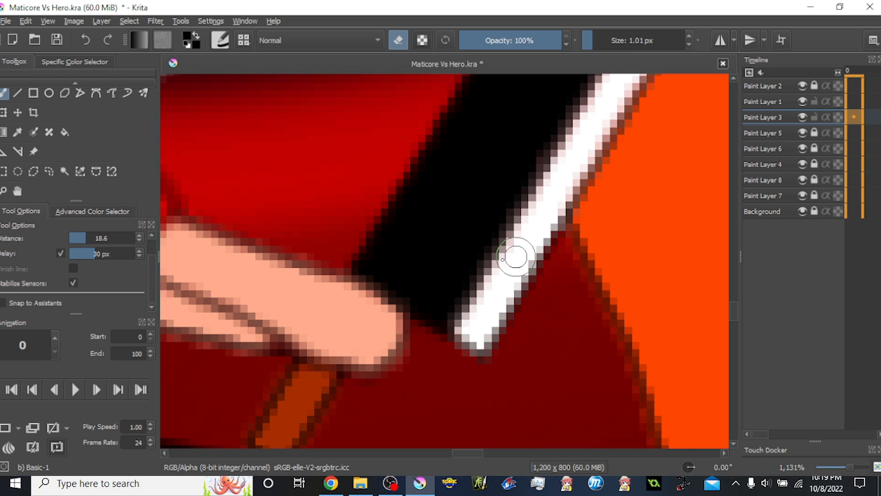
scroll(334, 261, "down", 10)
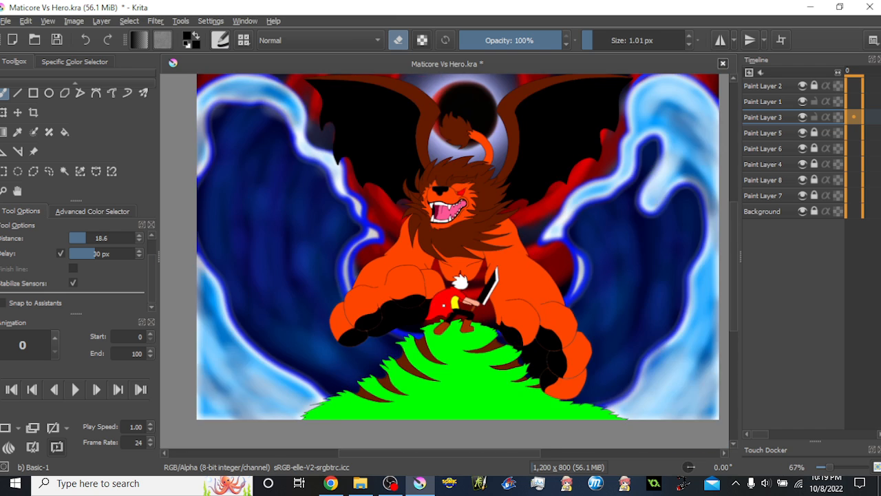
Check what Paint Layer 7 contains by hiding and showing it, unlock it and make it active
scroll(443, 305, "down", 1)
mouse_move(449, 277)
left_mouse_down()
mouse_move(445, 290)
mouse_move(447, 277)
left_mouse_up()
scroll(442, 289, "up", 1)
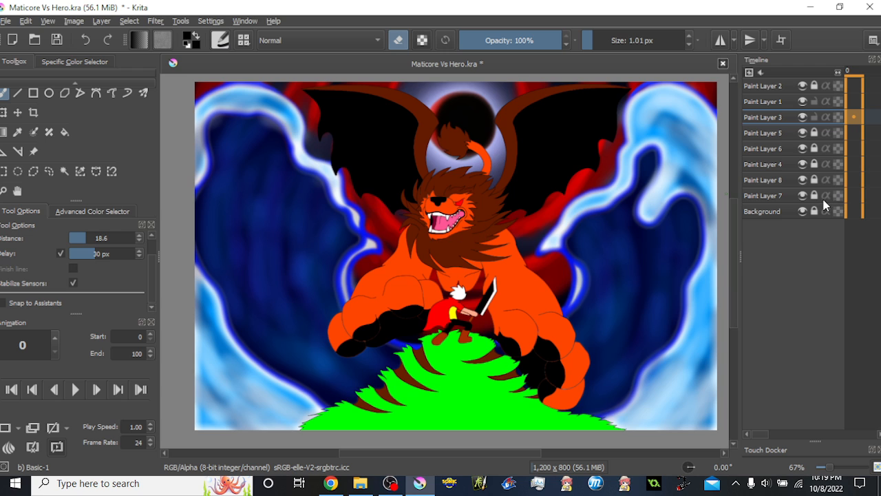
left_click(803, 195)
left_click(803, 195)
left_click(814, 198)
left_click(853, 197)
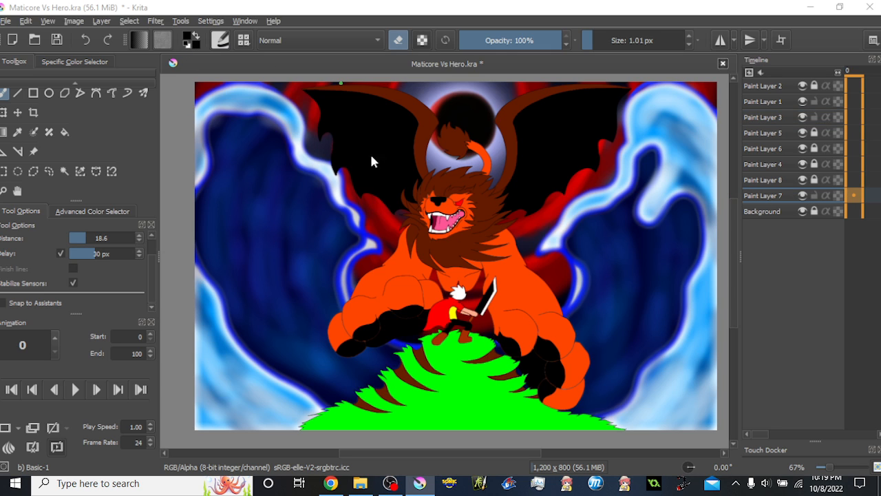
Paint white along the left wave's edge beside the manticore's shoulder, using Airbrush Soft at 41.48 px with the eraser off
key("e")
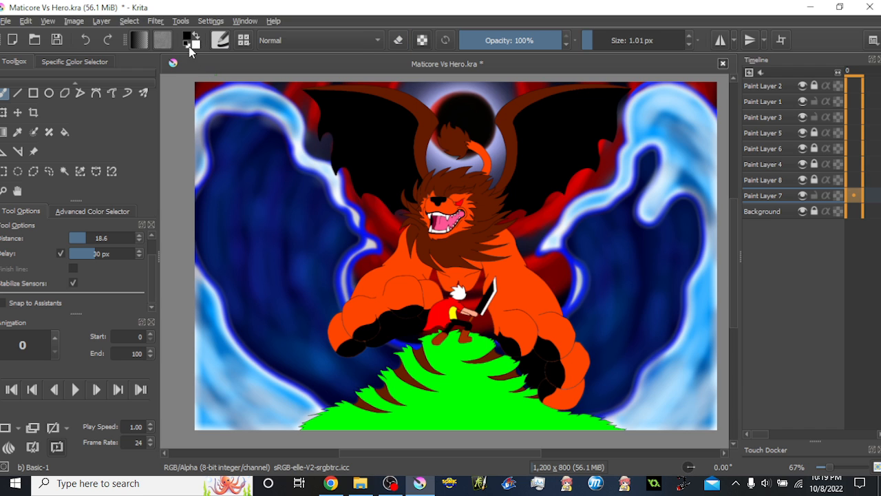
left_click(196, 36)
left_click_drag(593, 40, 631, 40)
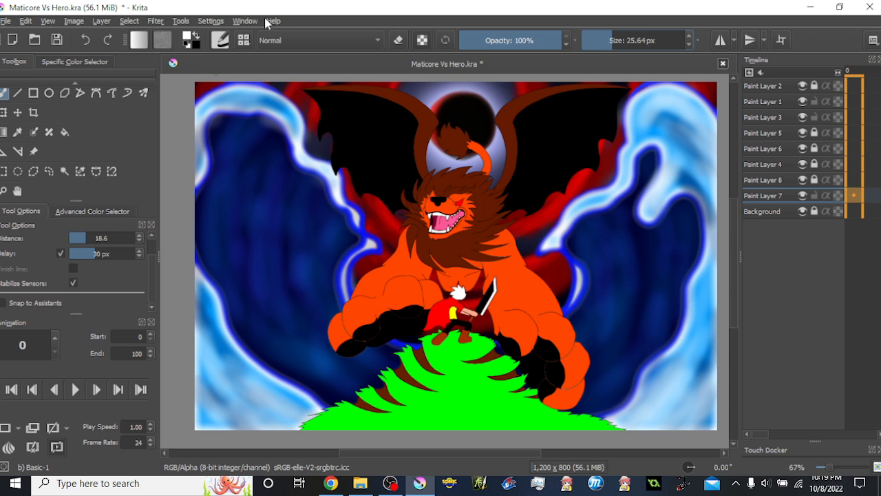
key("slash")
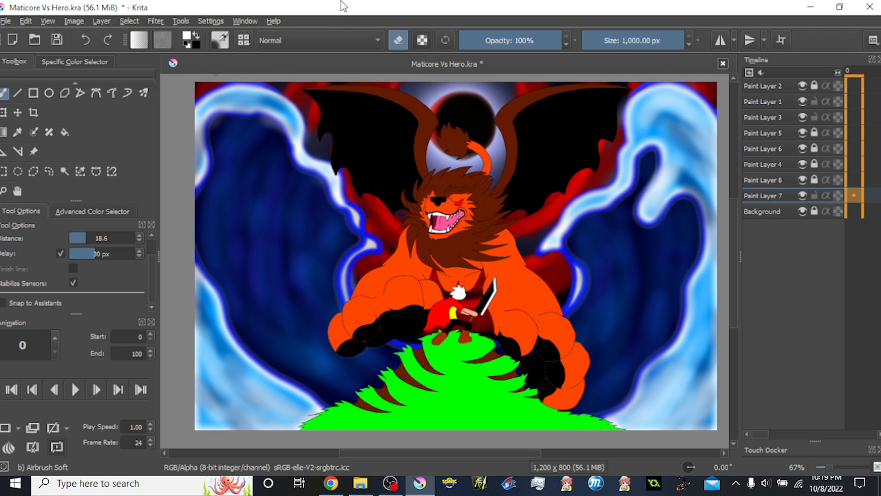
left_click(399, 41)
left_click_drag(651, 38, 627, 43)
scroll(354, 242, "up", 1)
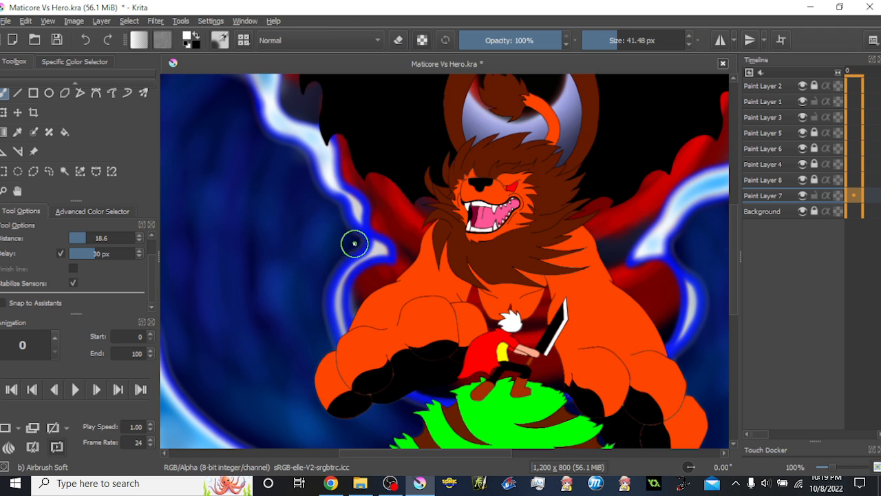
mouse_move(356, 210)
left_mouse_down()
mouse_move(402, 246)
mouse_move(304, 264)
mouse_move(361, 249)
mouse_move(333, 293)
mouse_move(351, 365)
left_mouse_up()
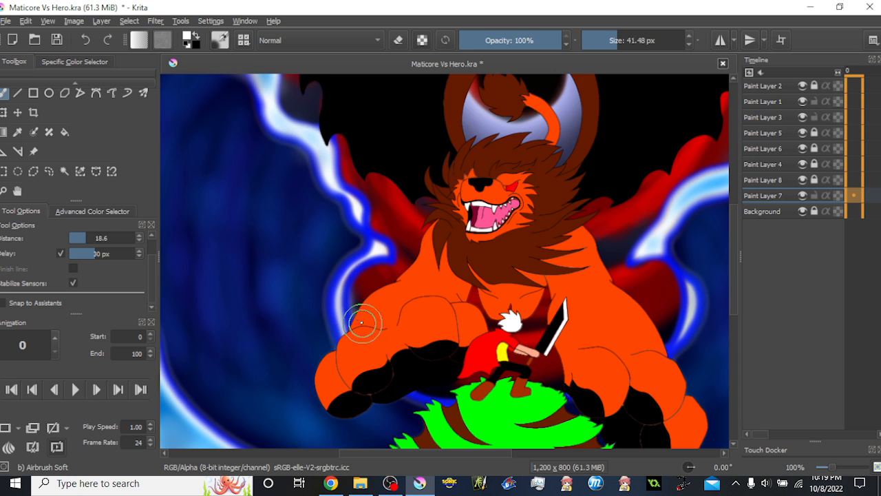
Airbrush white over the crest of the right wave on Paint Layer 7
left_click_drag(454, 312, 315, 238)
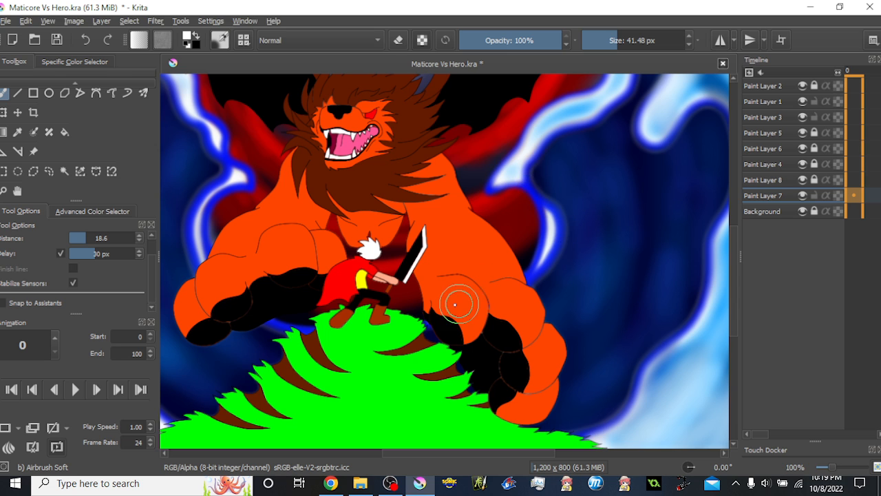
scroll(462, 288, "down", 2)
left_click_drag(448, 241, 469, 266)
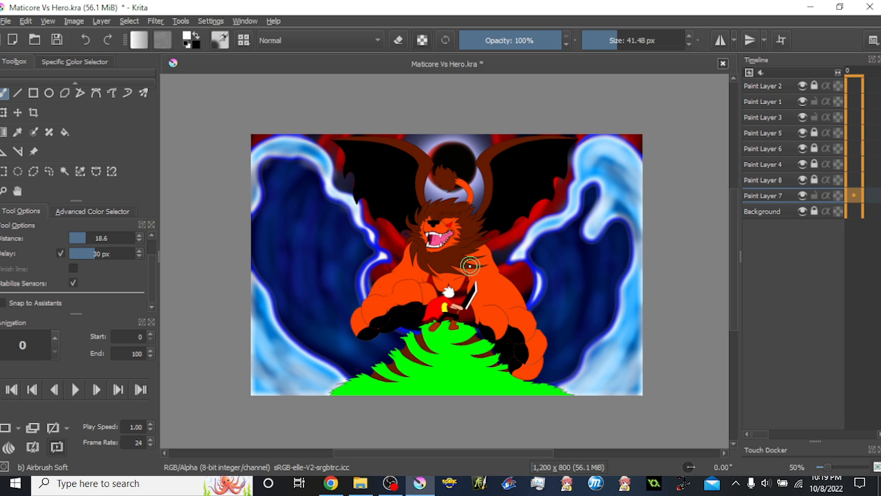
scroll(470, 266, "up", 1)
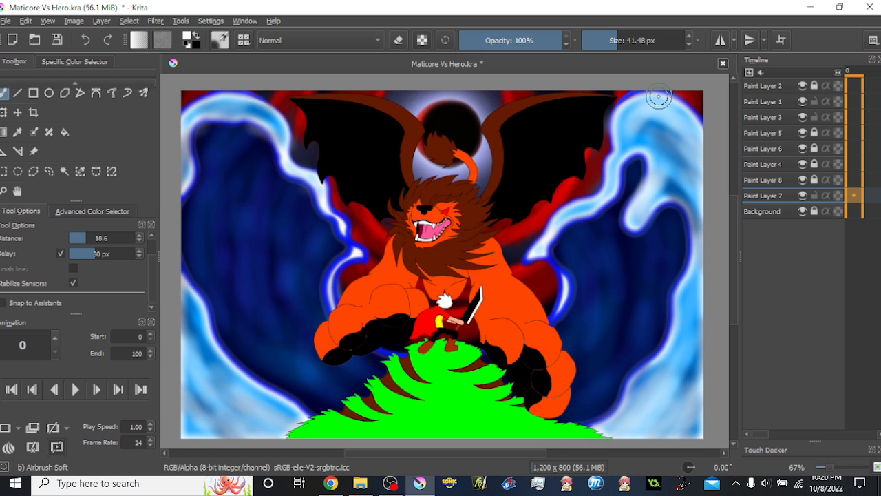
scroll(658, 97, "up", 3)
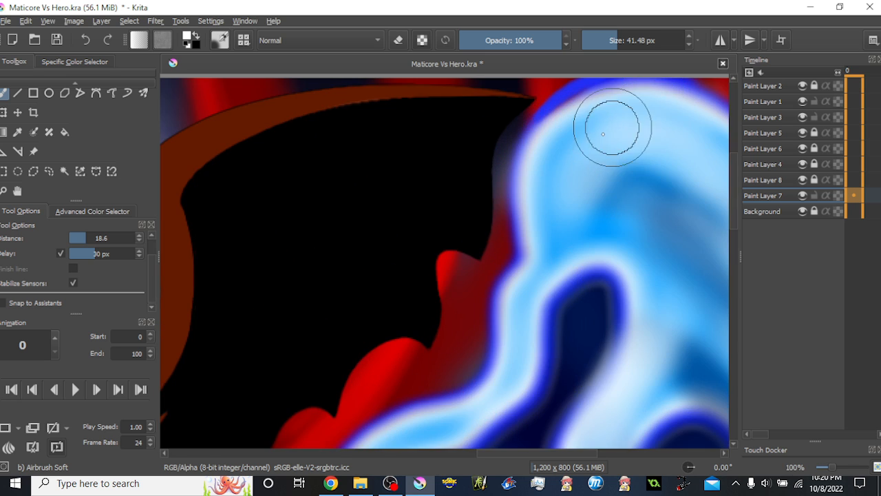
left_click_drag(588, 101, 610, 132)
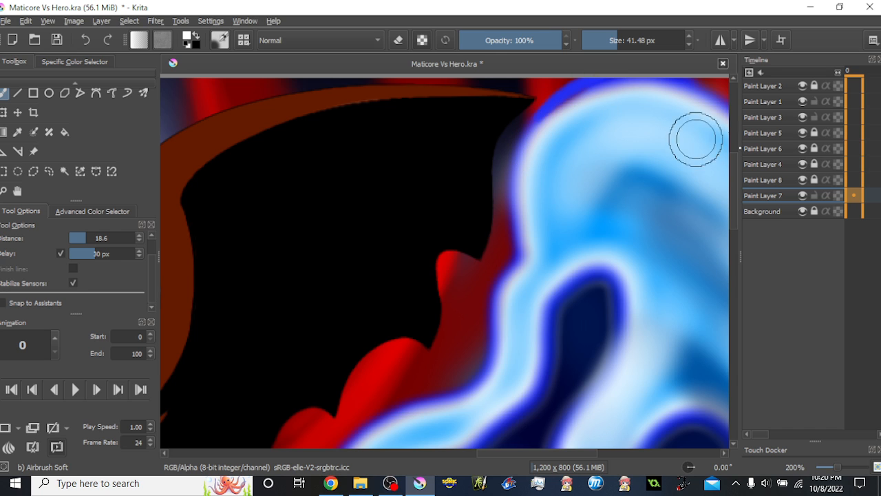
Check and unlock Paint Layer 8, make it active, and airbrush white along the right wave's upper edge
left_click(804, 179)
left_click(803, 180)
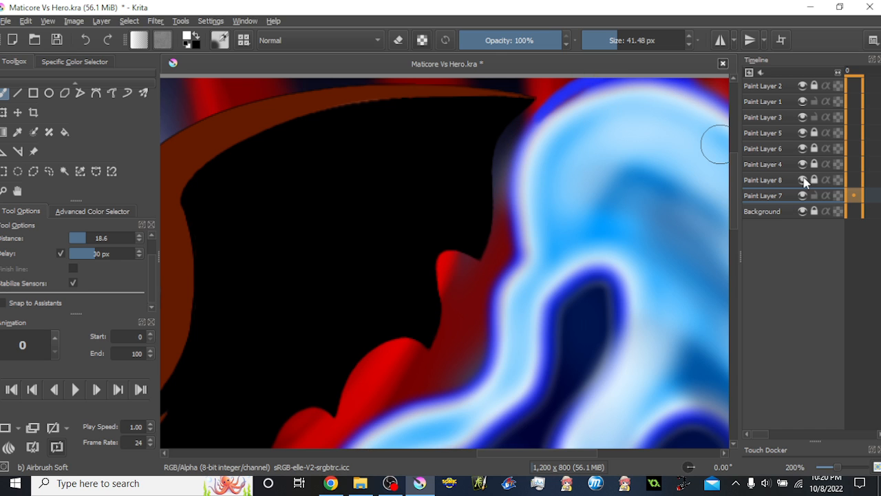
left_click(854, 183)
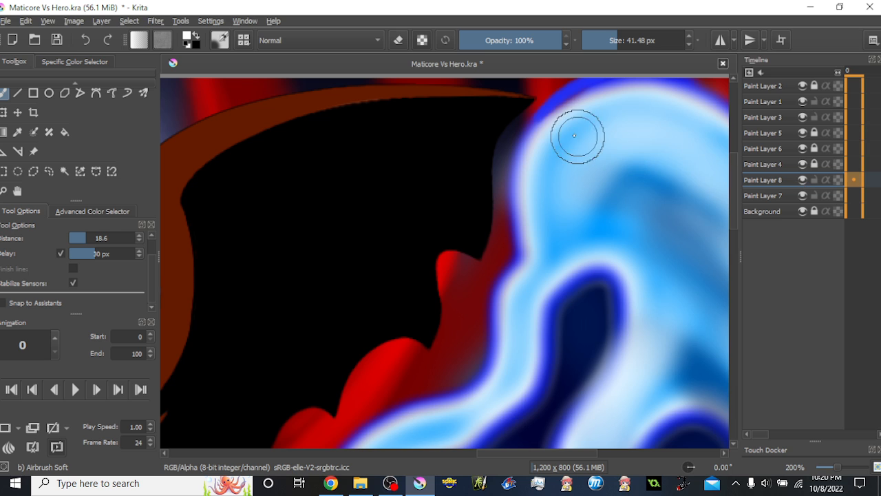
mouse_move(576, 109)
left_mouse_down()
mouse_move(548, 140)
mouse_move(562, 115)
mouse_move(621, 93)
mouse_move(572, 103)
mouse_move(548, 127)
mouse_move(529, 192)
mouse_move(498, 232)
left_mouse_up()
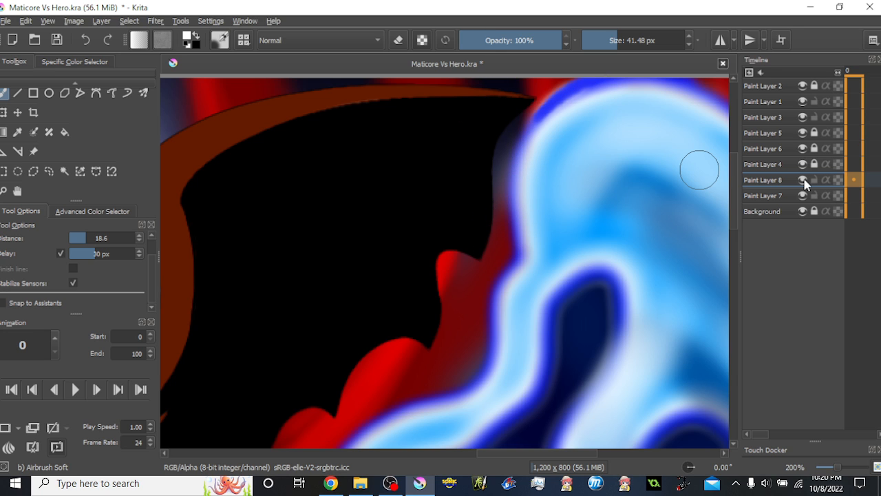
Check Paint Layers 8, 4 and 7 by hiding and showing them in turn, and make Paint Layer 7 active
left_click(802, 180)
left_click(802, 181)
left_click(803, 165)
left_click(803, 164)
left_click(802, 164)
left_click(803, 157)
left_click(802, 157)
left_click(802, 196)
left_click(802, 198)
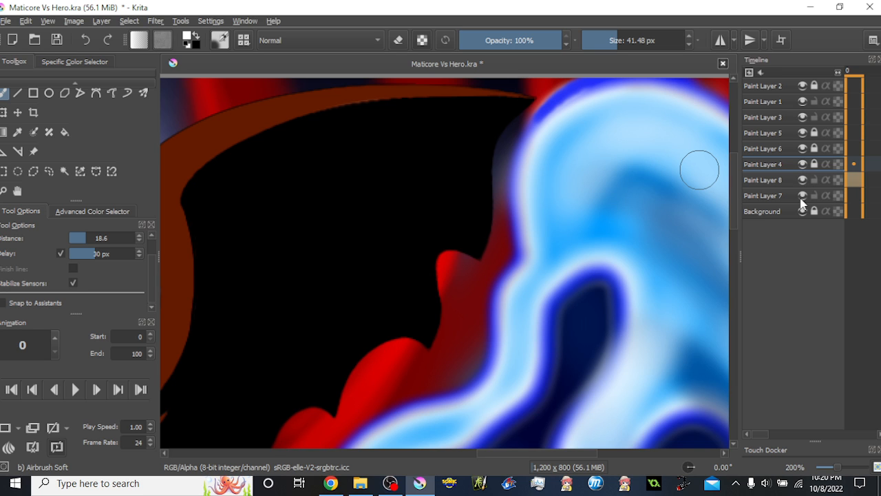
left_click(802, 197)
left_click(802, 196)
left_click(782, 198)
left_click(853, 196)
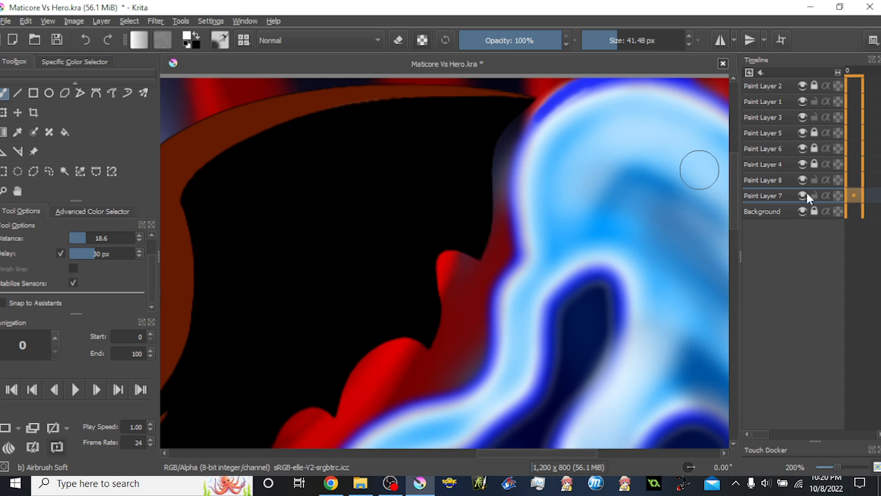
Try to erase the dark patch between the wing and the right wave on Paint Layer 7, and undo the stroke
left_click(499, 214, "ctrl")
left_click(398, 43)
left_click_drag(502, 219, 507, 117)
key("ctrl+z")
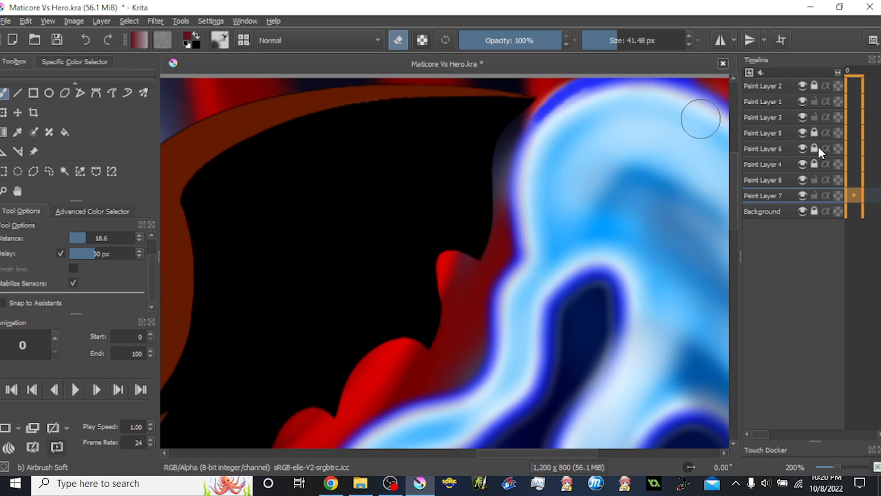
Check Paint Layers 6 and 5, unlock Paint Layer 5, and erase along the right wave's edge beside the wing at 41.48 px
left_click(799, 152)
left_click(800, 152)
left_click(803, 134)
left_click(803, 133)
left_click(792, 135)
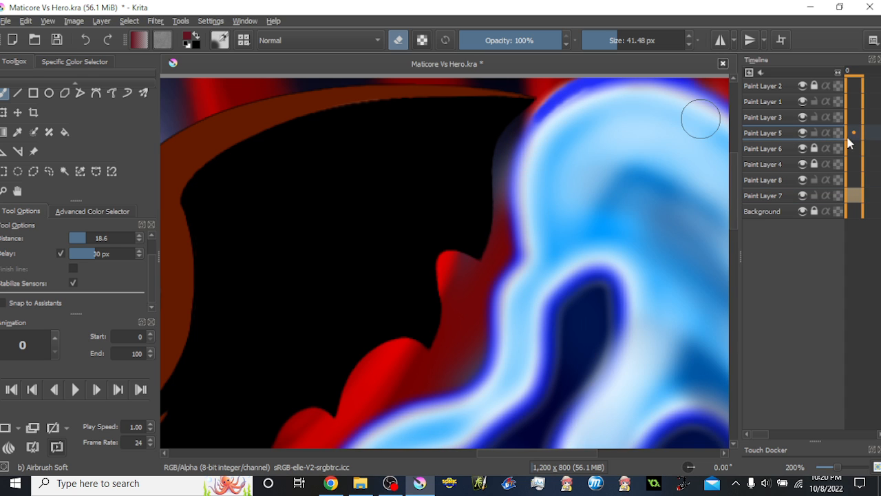
mouse_move(512, 129)
left_mouse_down()
mouse_move(502, 189)
mouse_move(511, 248)
left_mouse_up()
scroll(569, 216, "down", 4)
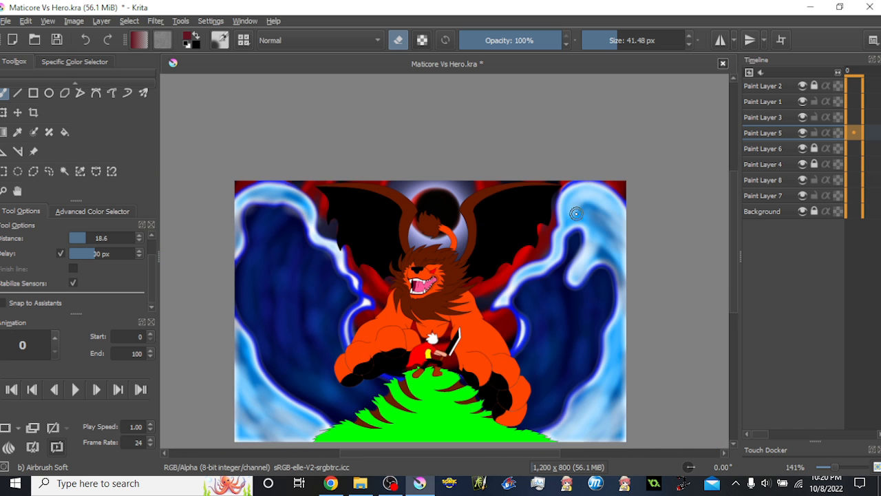
left_click_drag(412, 324, 436, 237)
scroll(502, 242, "up", 1)
left_click_drag(502, 241, 508, 301)
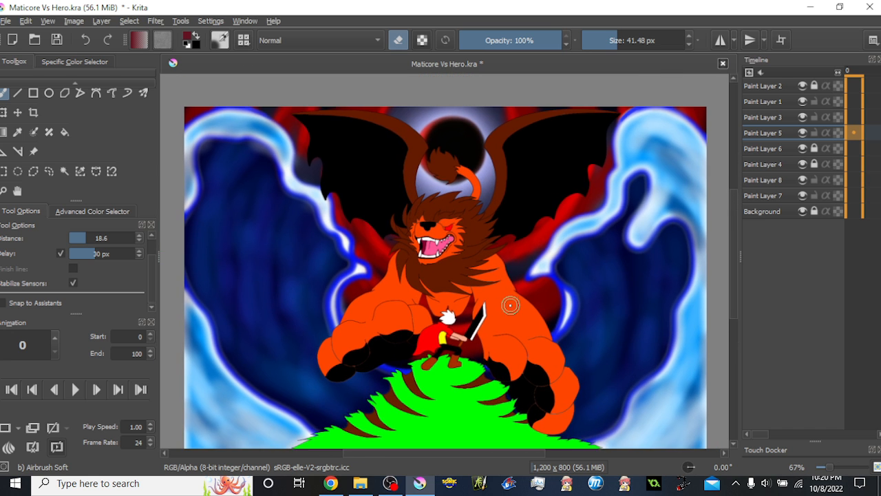